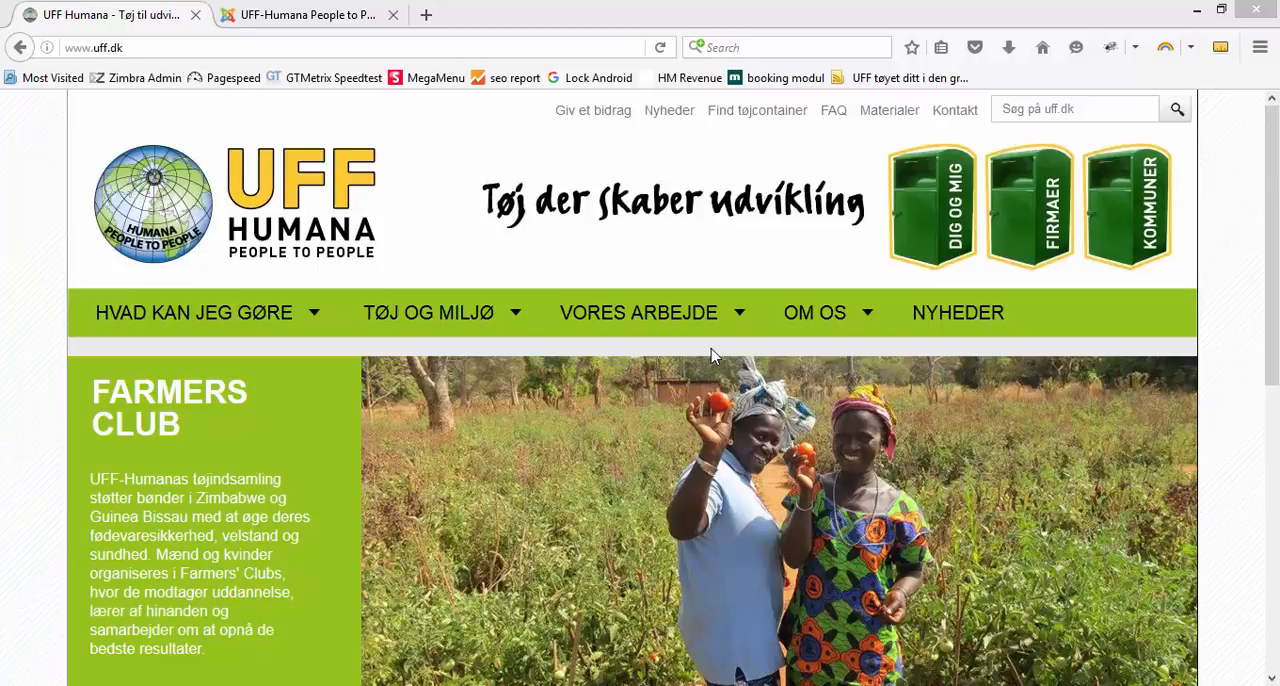
Review the latest news section on the uff.dk home page and the article list on the Nyheder page
click(1273, 338)
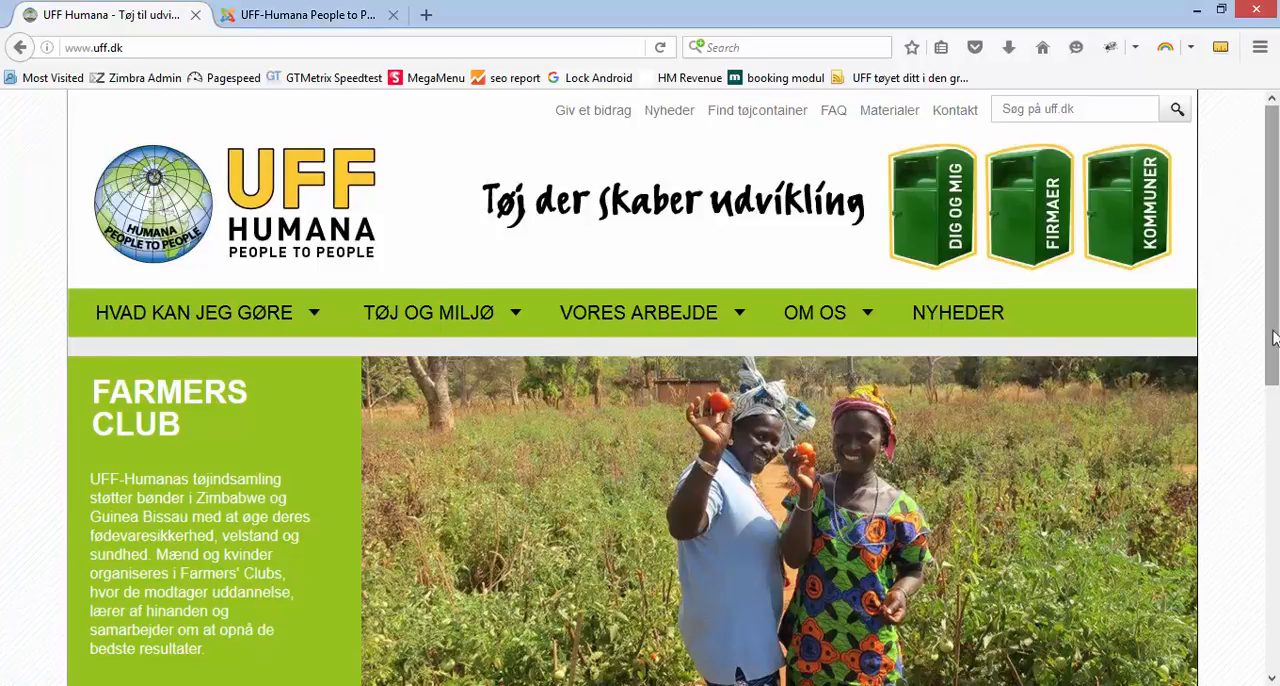
scroll(1273, 338, down, 8)
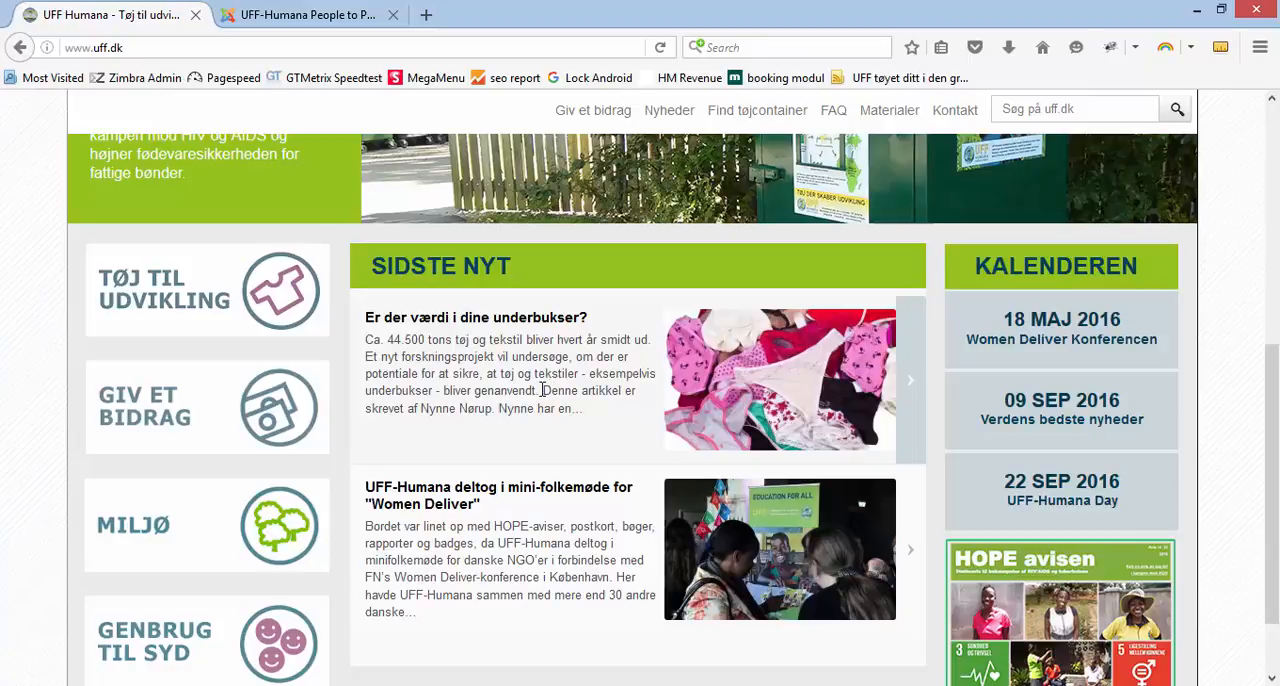
scroll(541, 390, up, 5)
click(967, 318)
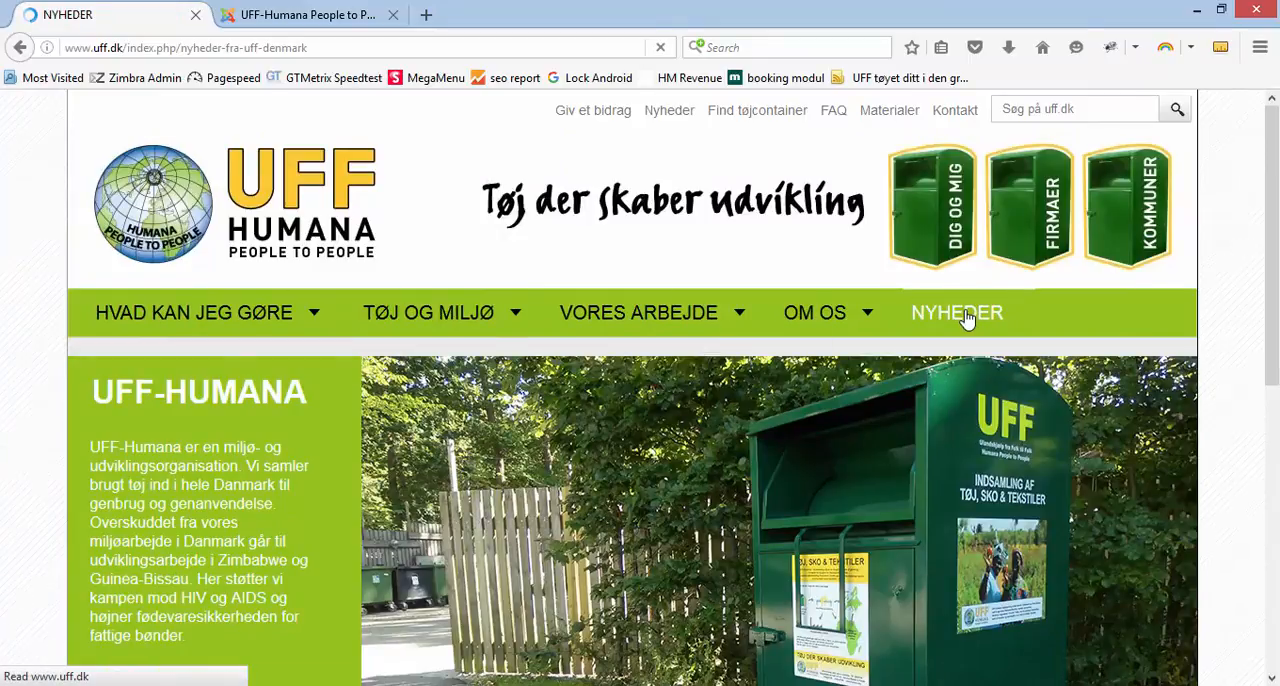
scroll(830, 435, down, 3)
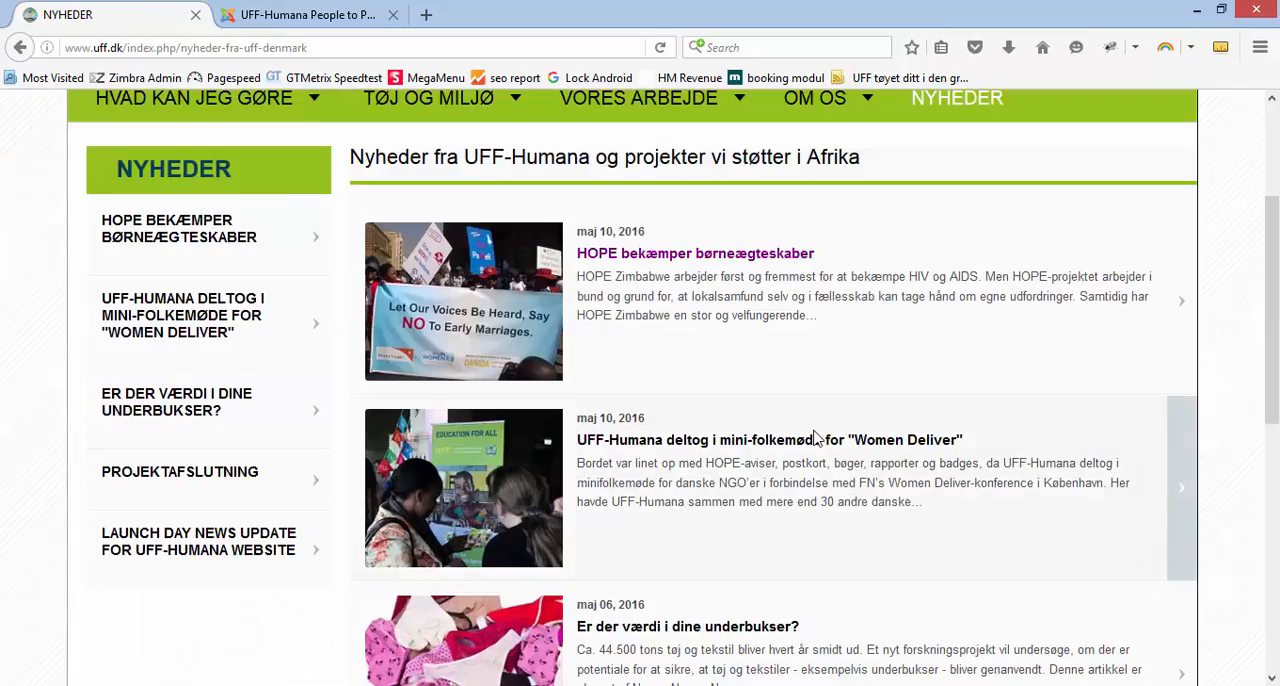
scroll(815, 437, down, 3)
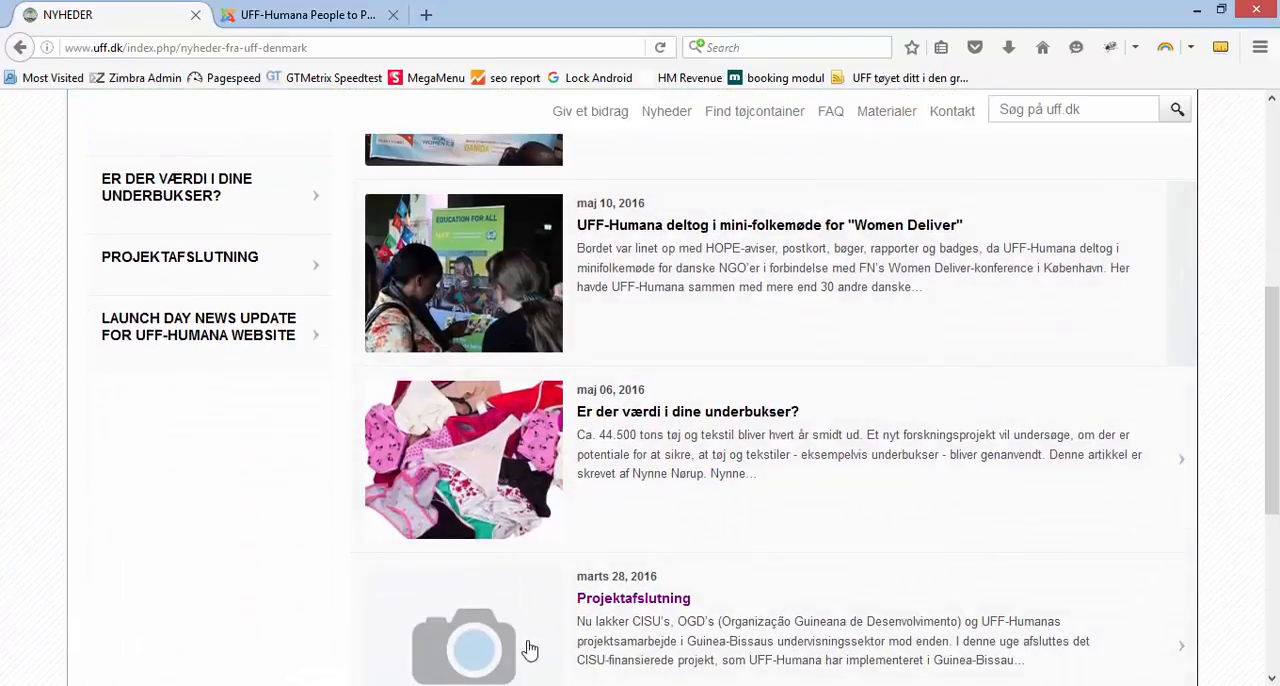
scroll(790, 520, up, 1)
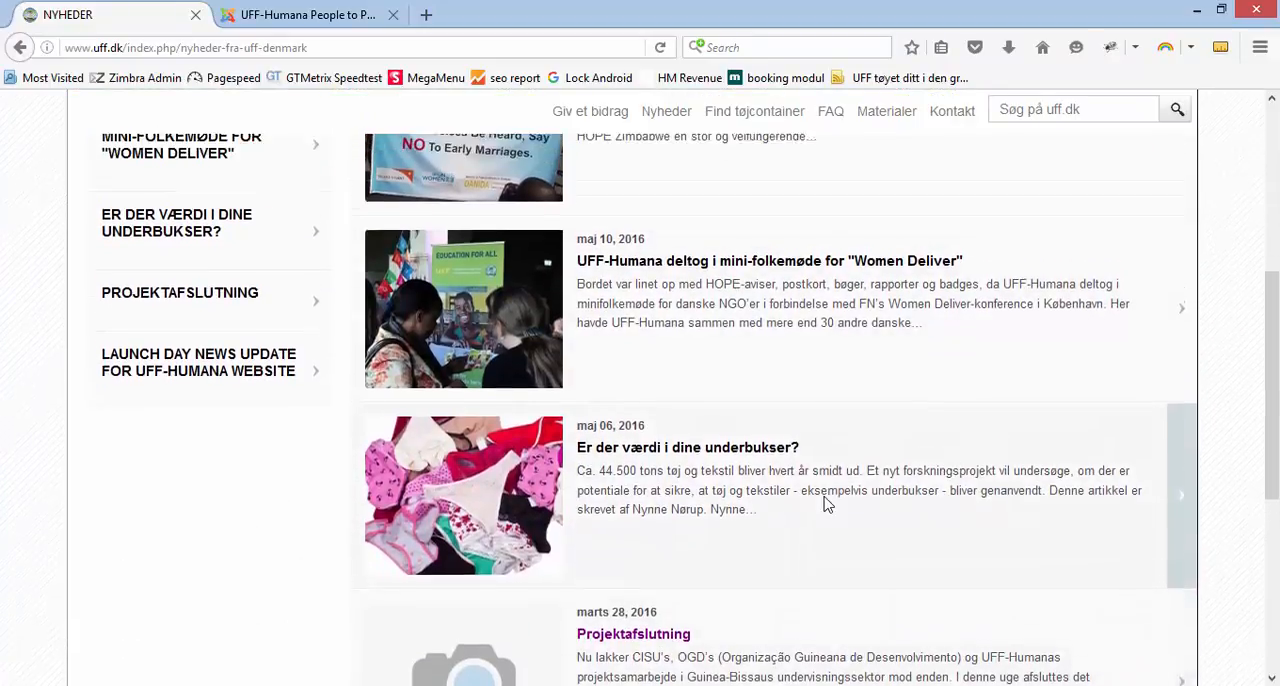
scroll(826, 505, up, 3)
View the "HOPE bekæmper børneægteskaber" and "Women Deliver" mini-folkemøde news articles, and return to the home page
click(716, 260)
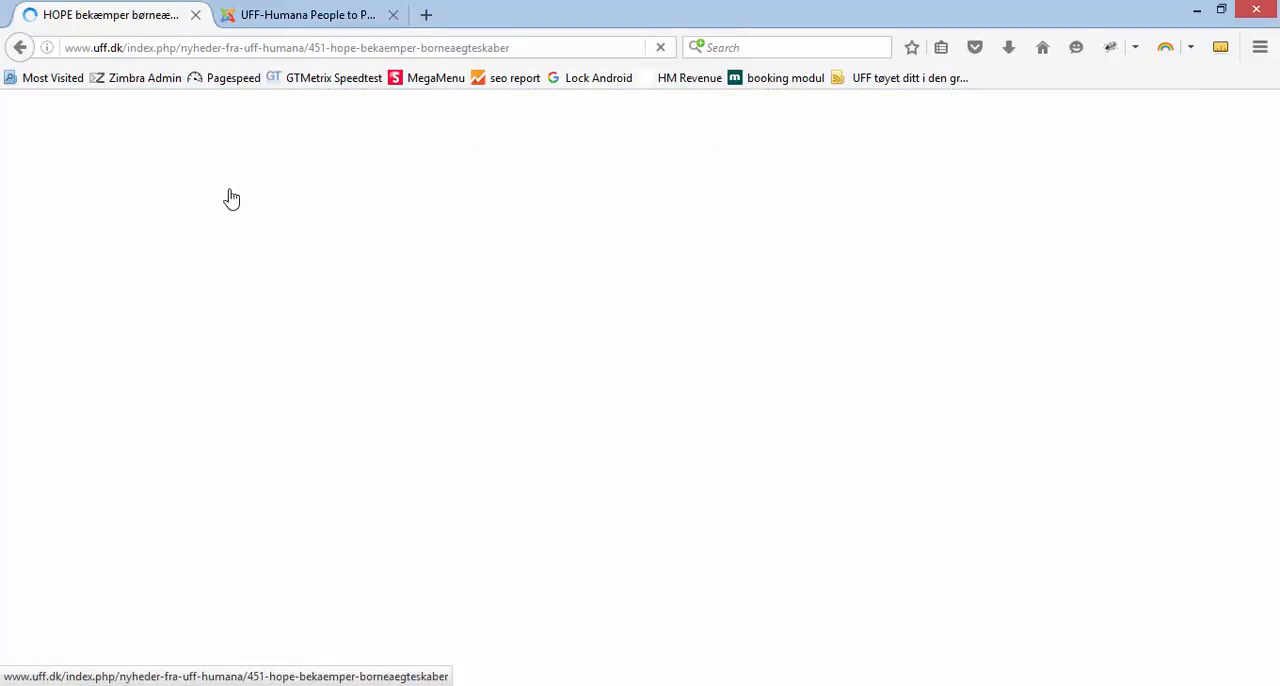
scroll(205, 455, down, 3)
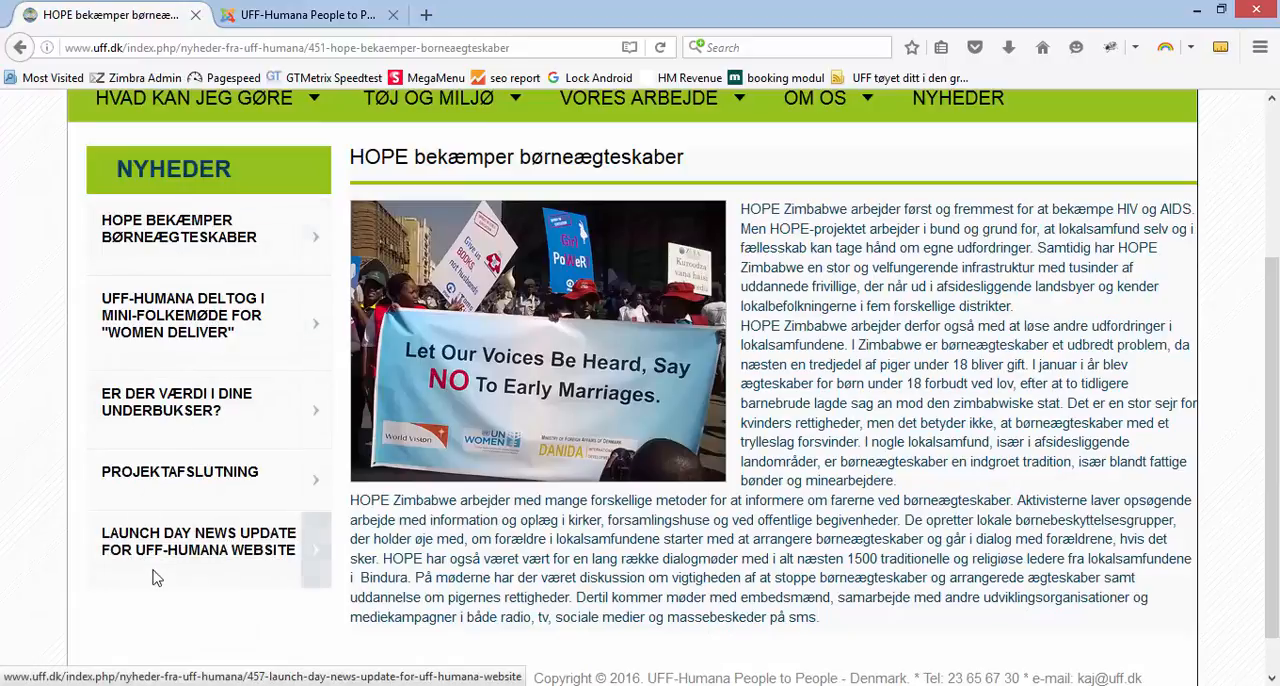
click(165, 342)
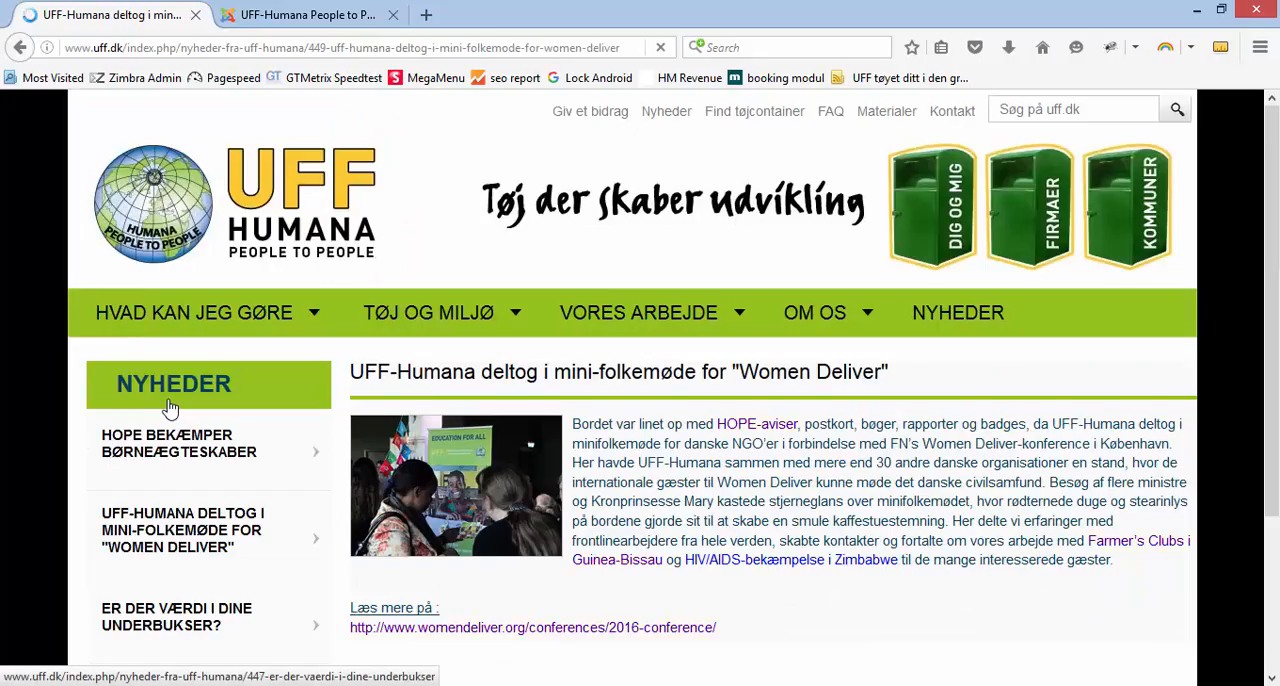
click(197, 147)
Switch to the Joomla administration and review the source files Tøj.docx and demo2.jpg in the nyheder folder
click(275, 16)
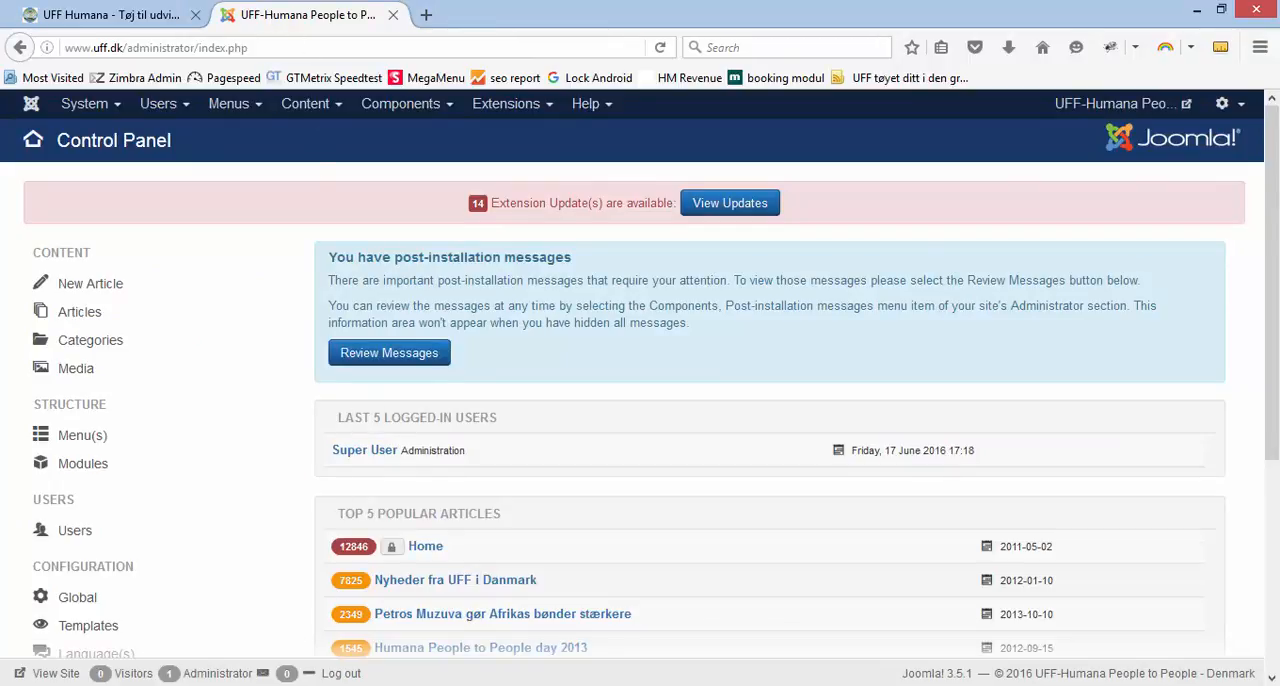
click(268, 685)
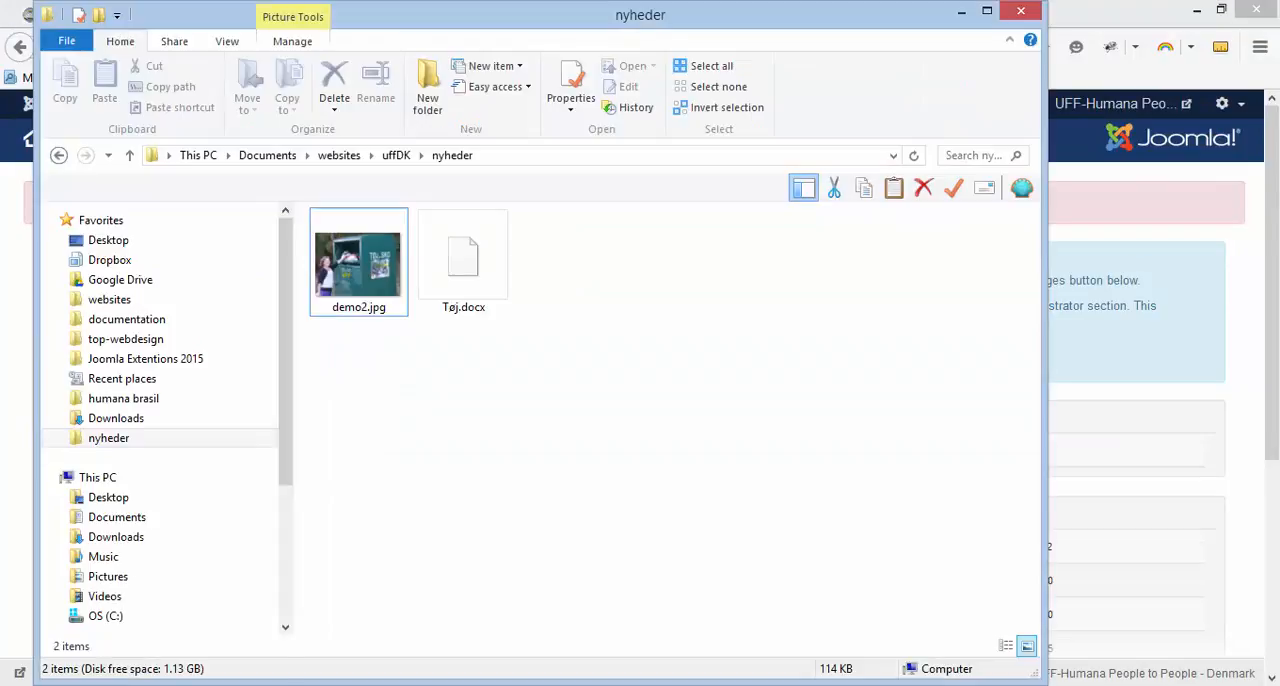
click(476, 272)
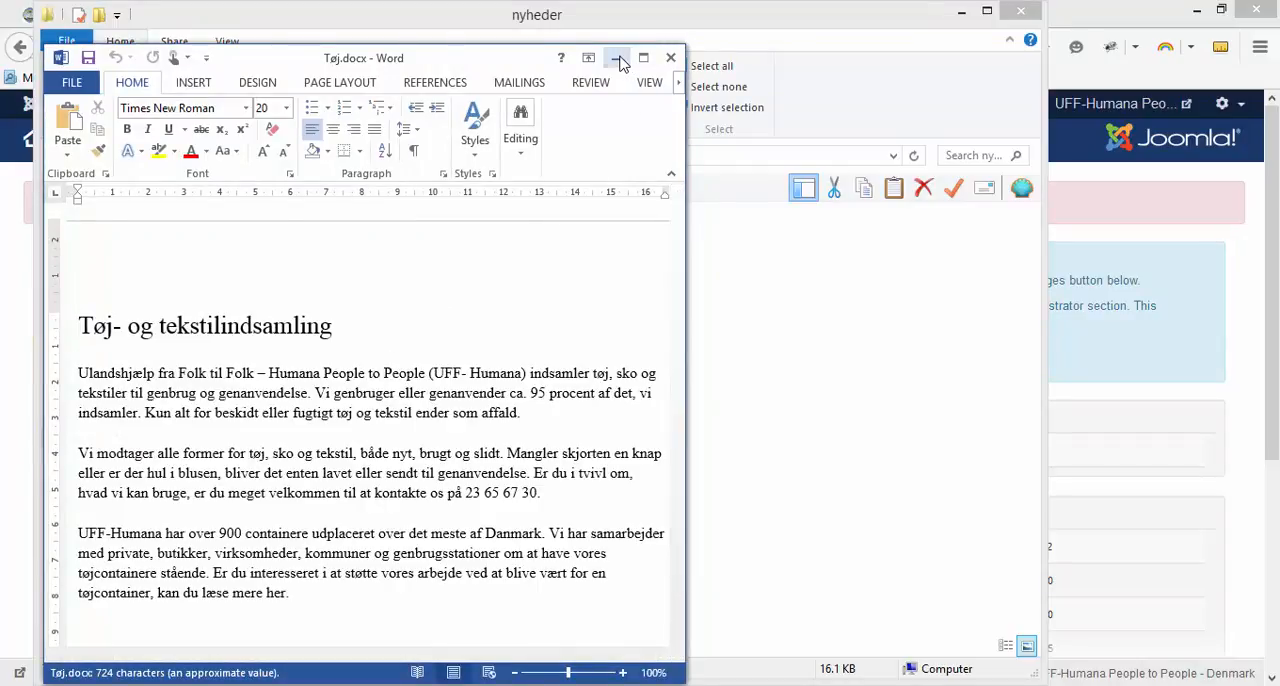
click(617, 58)
click(466, 272)
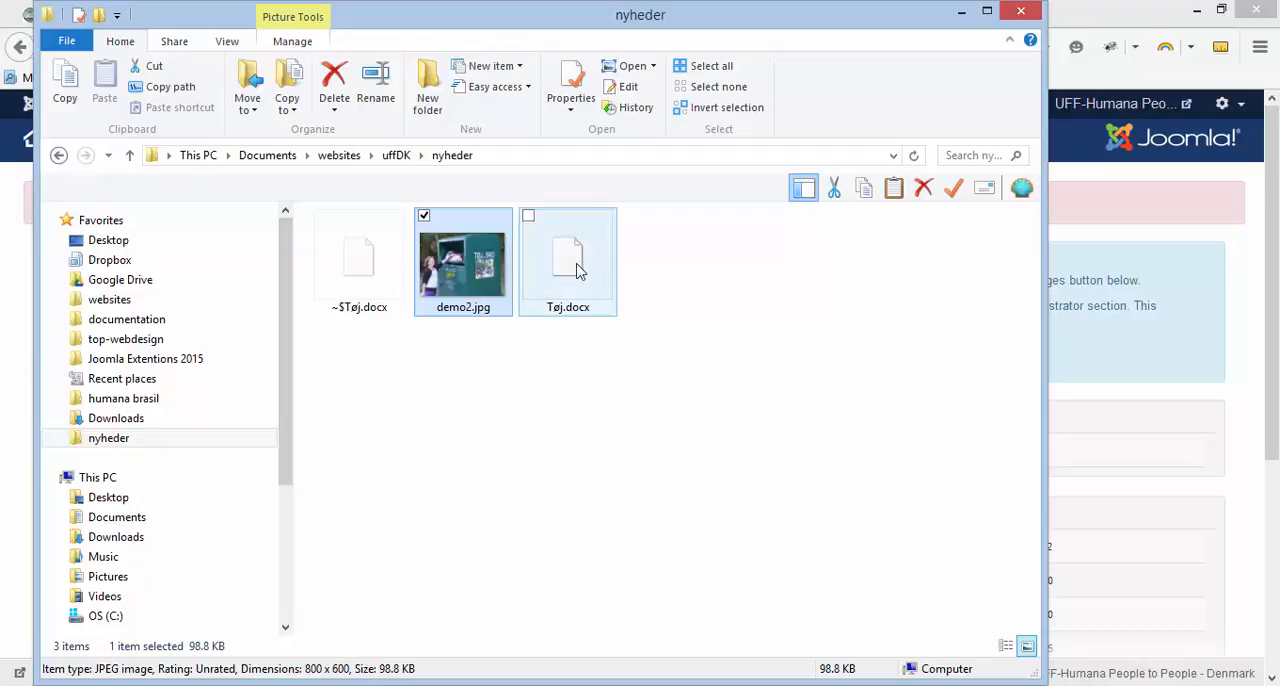
click(961, 13)
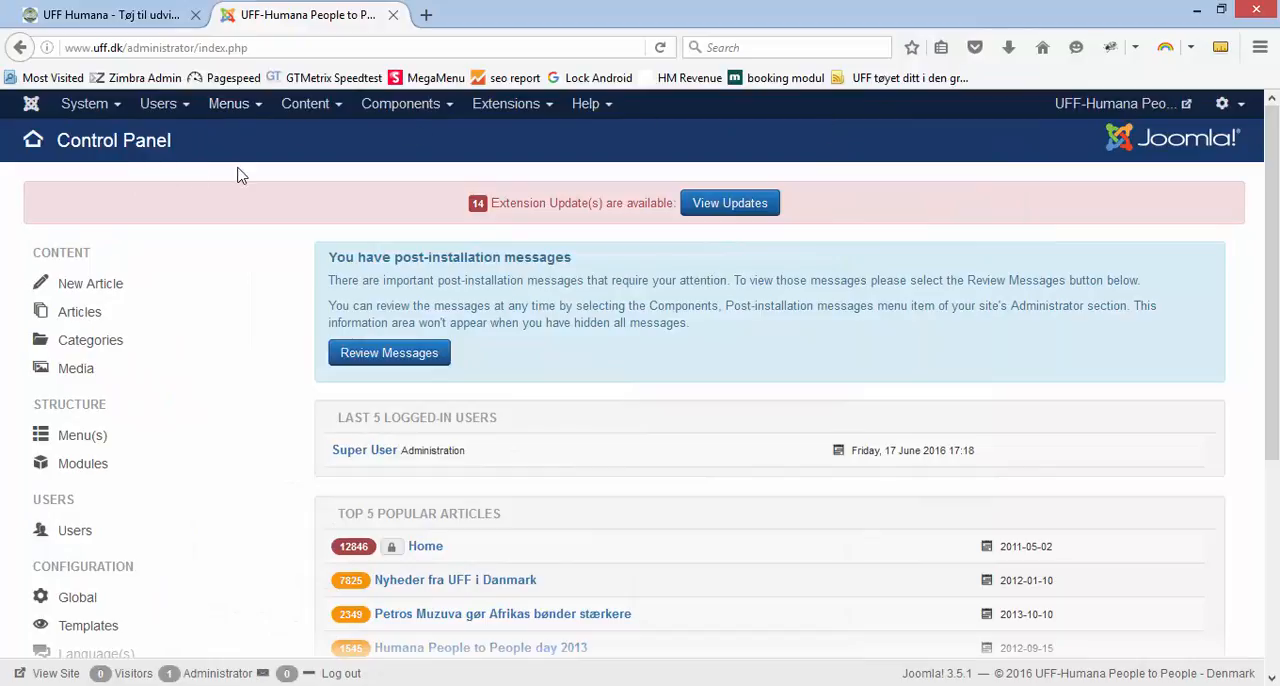
Open the Joomla article list and filter it by the Nyheder category
click(288, 112)
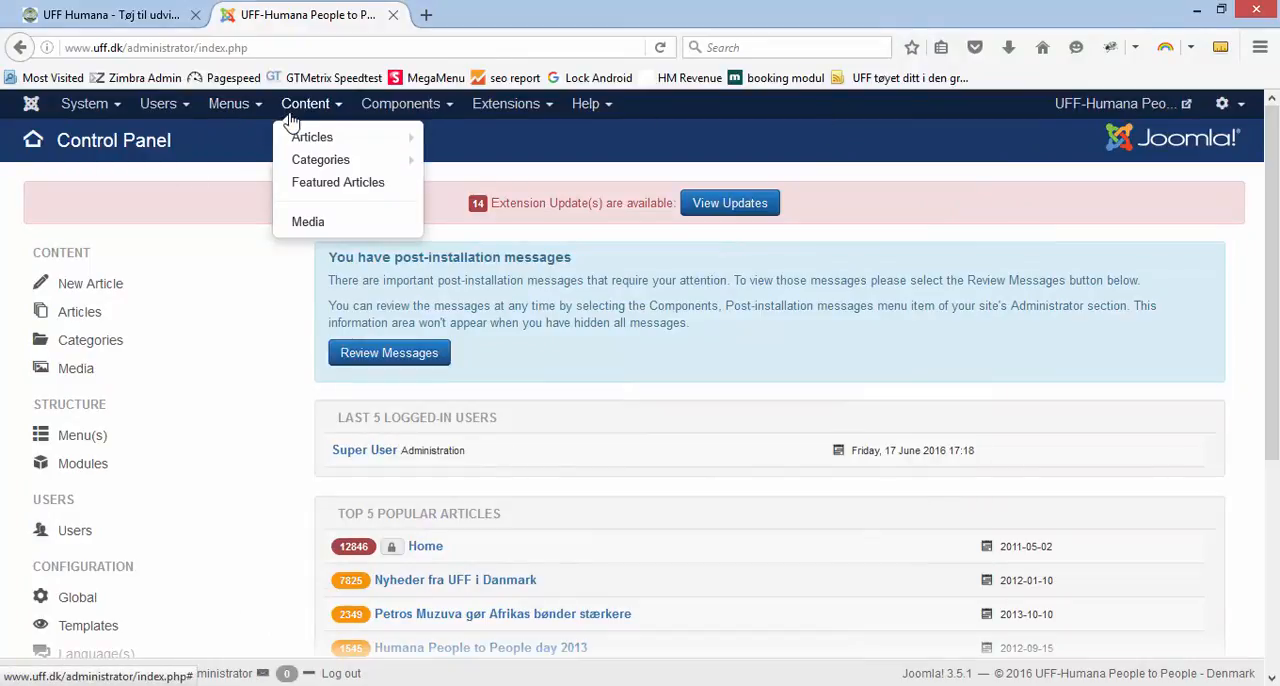
click(300, 138)
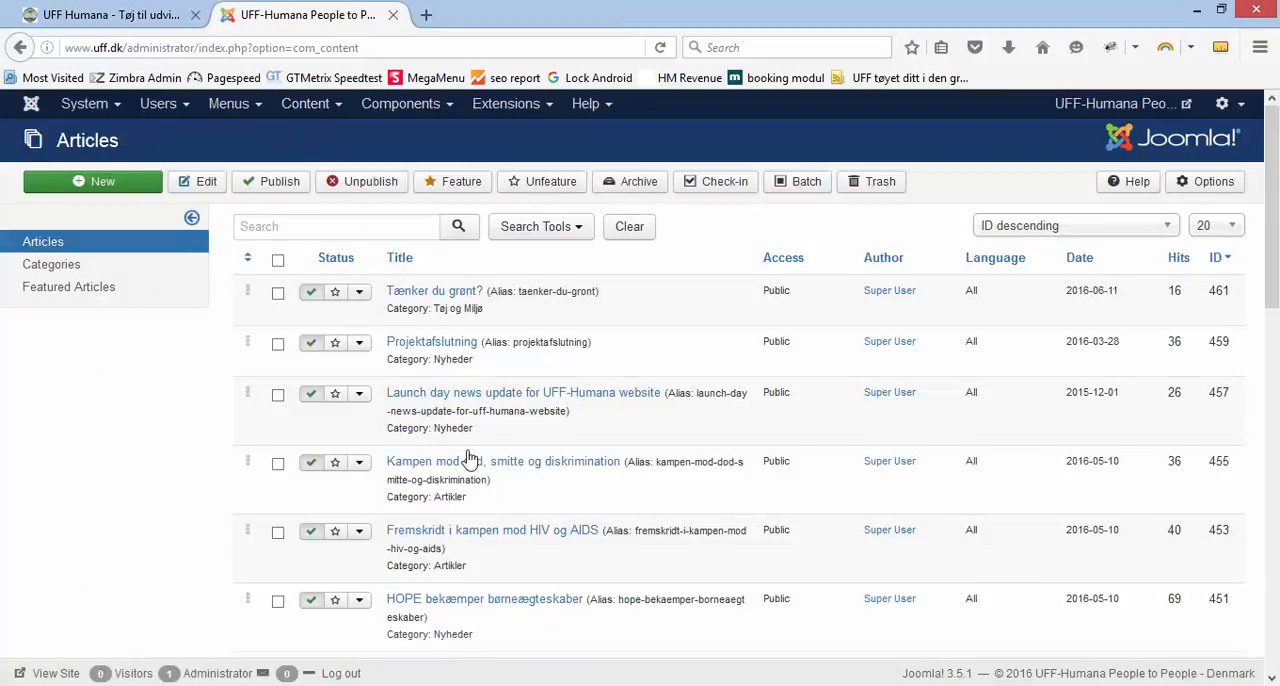
click(580, 228)
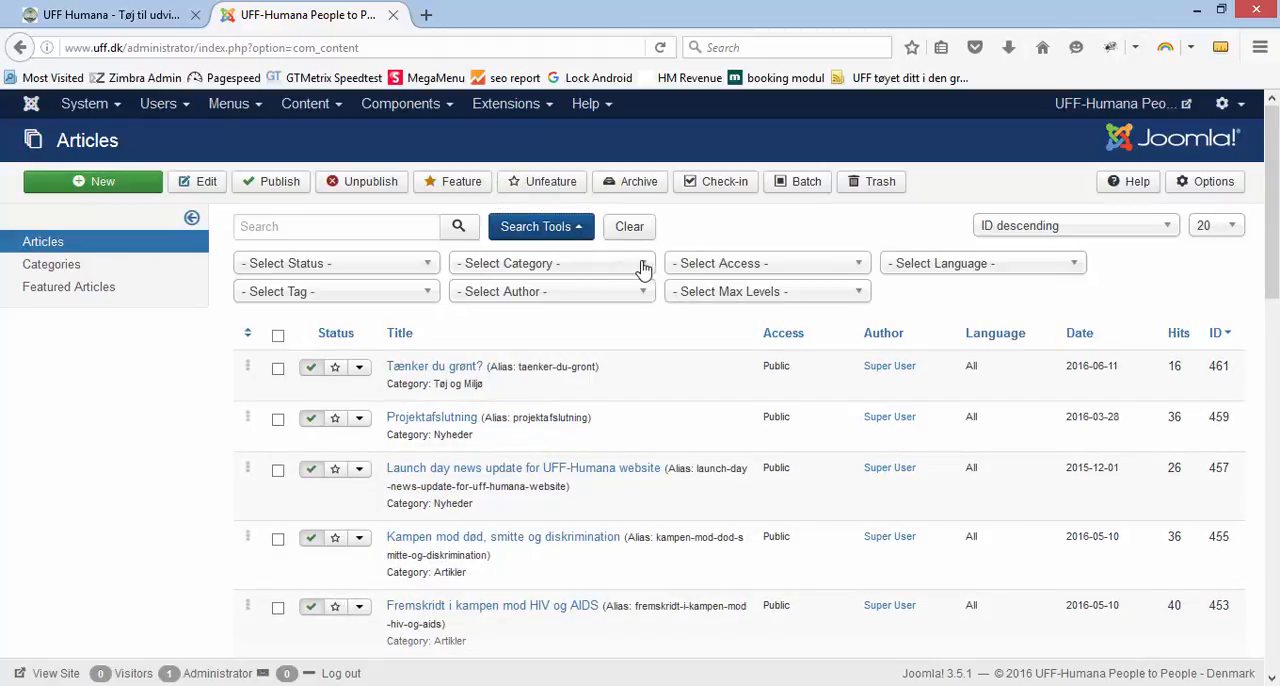
click(636, 270)
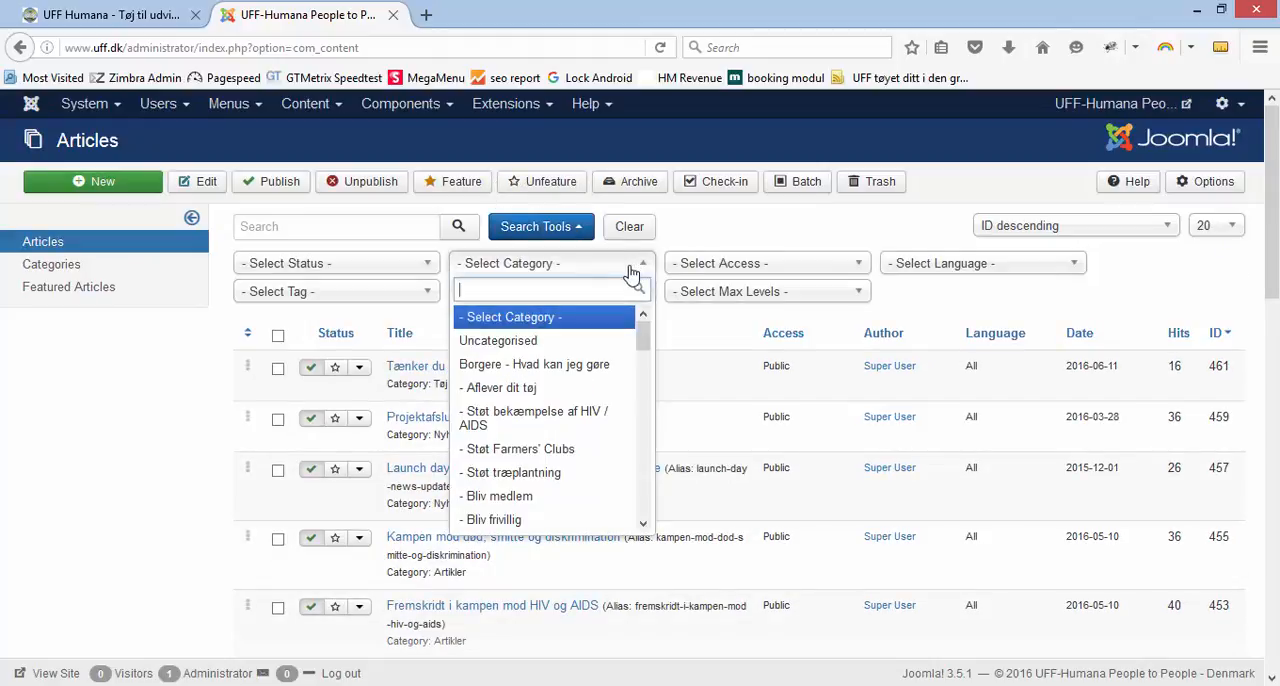
text(ny)
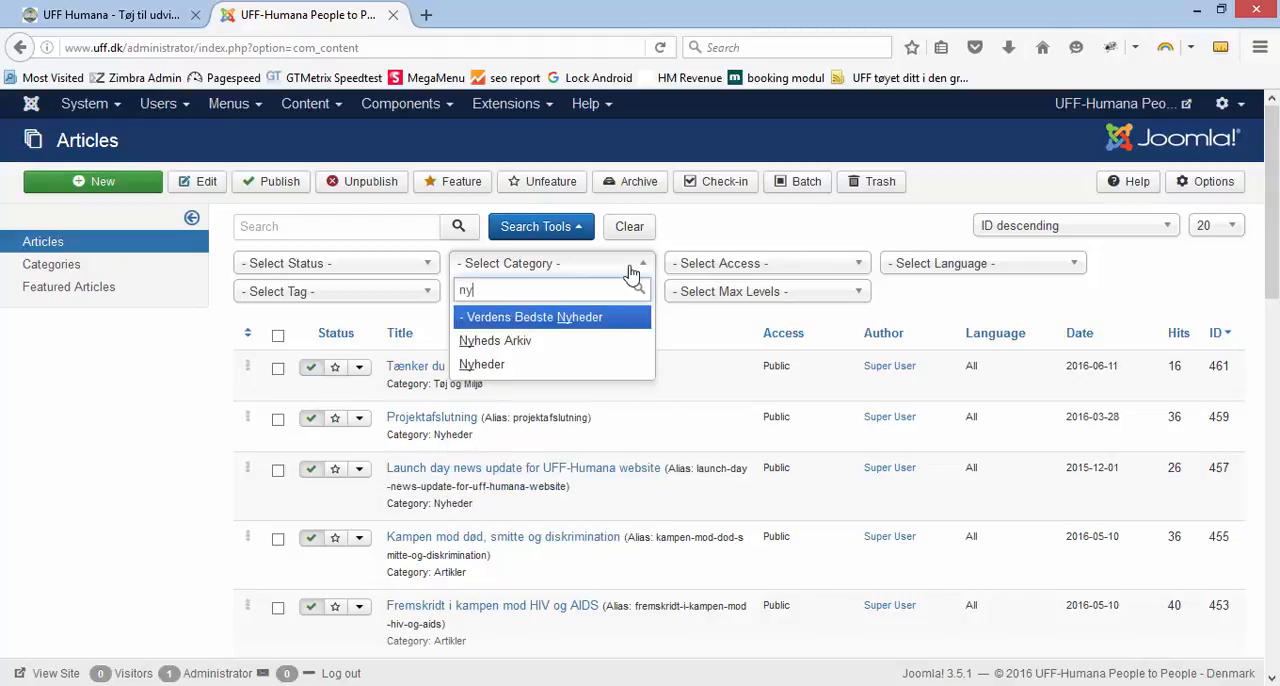
click(482, 365)
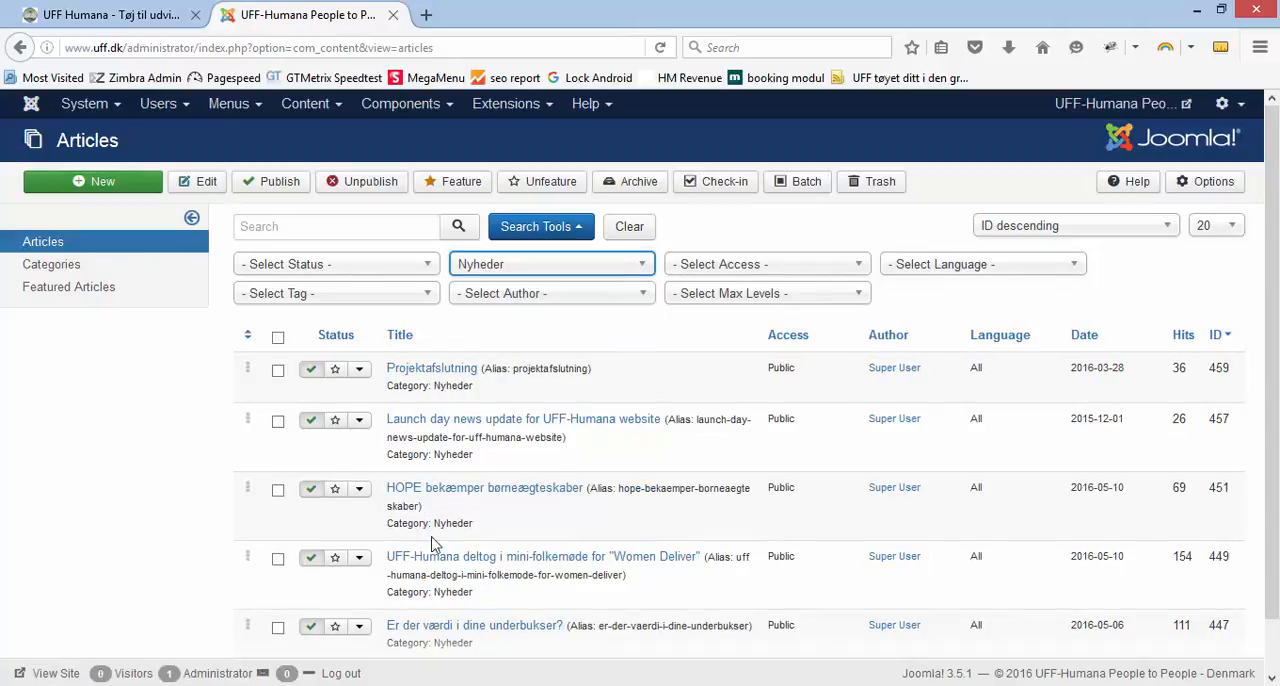
Look through the filtered news articles and start a new article in the Nyheder category
scroll(433, 540, down, 1)
scroll(434, 532, up, 1)
click(107, 188)
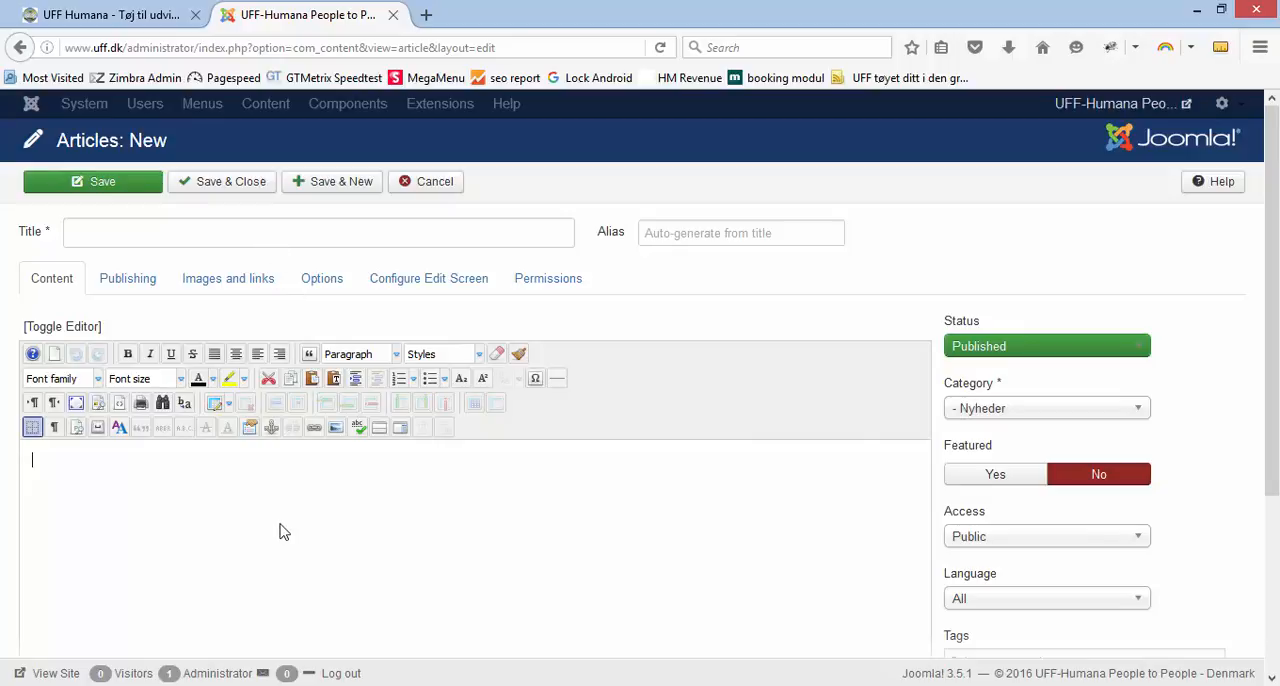
Switch to Word, copy the heading and all three paragraphs of Tøj.docx, and return to the new article
click(288, 685)
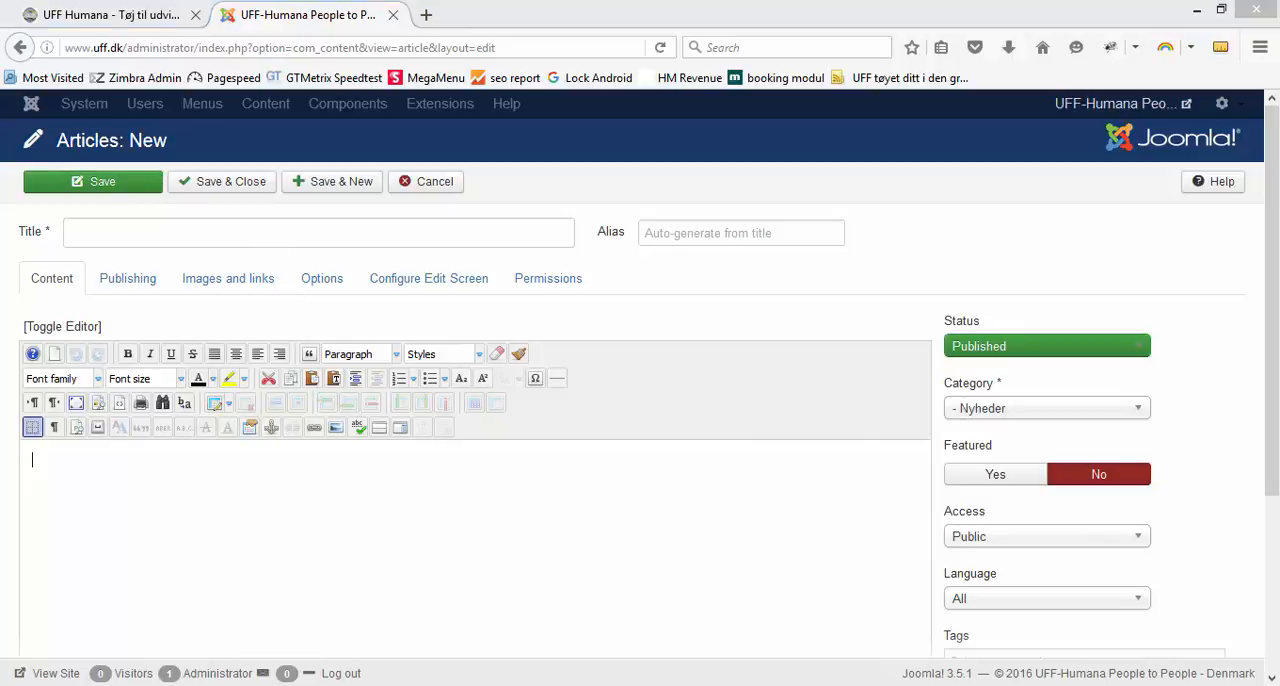
click(285, 685)
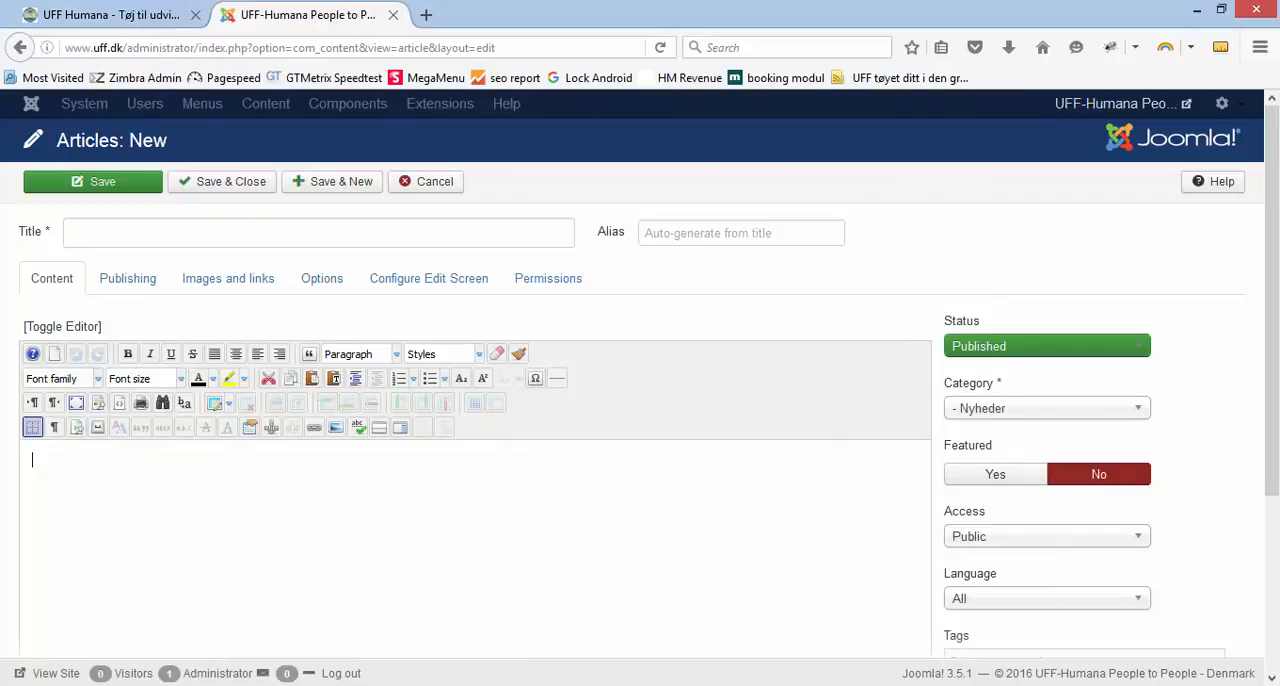
click(602, 685)
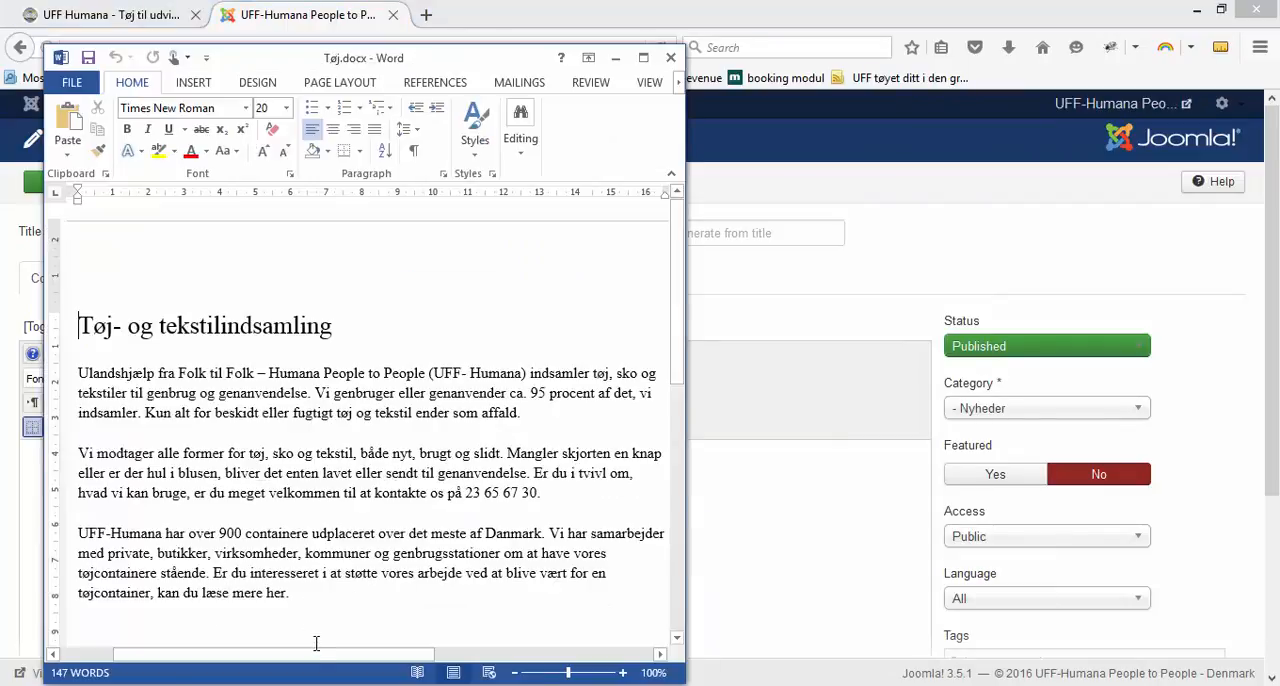
drag(305, 600, 112, 348)
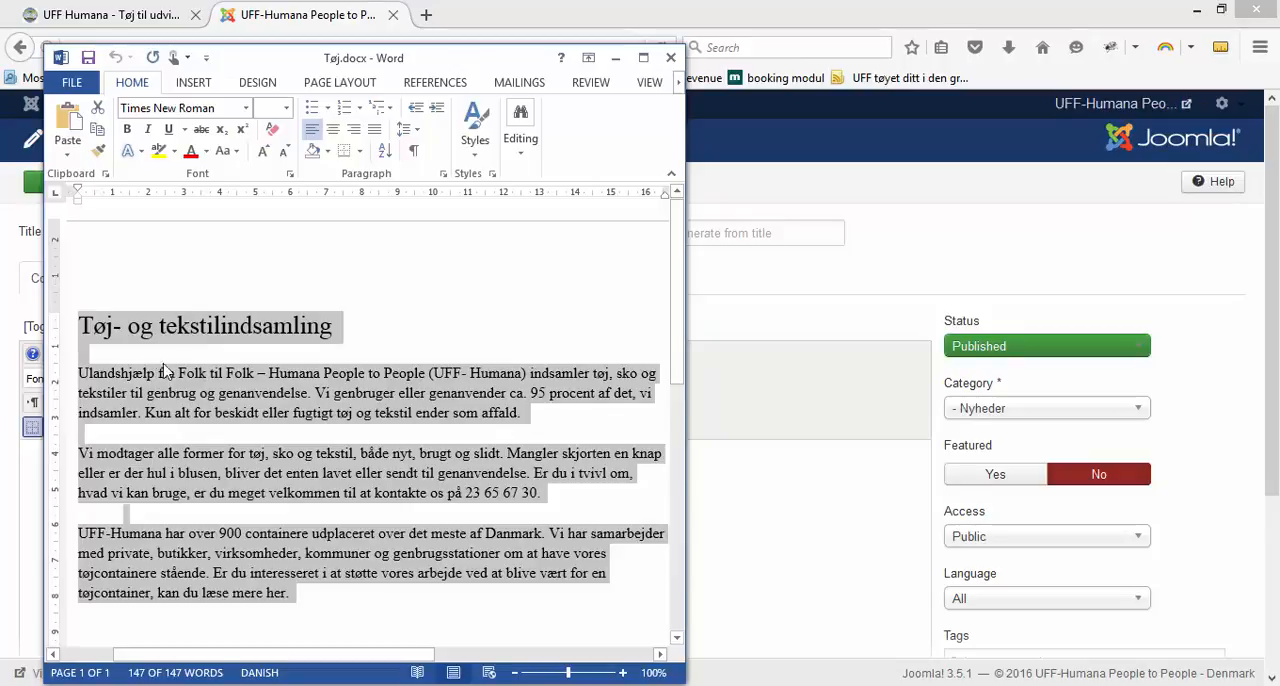
click(614, 62)
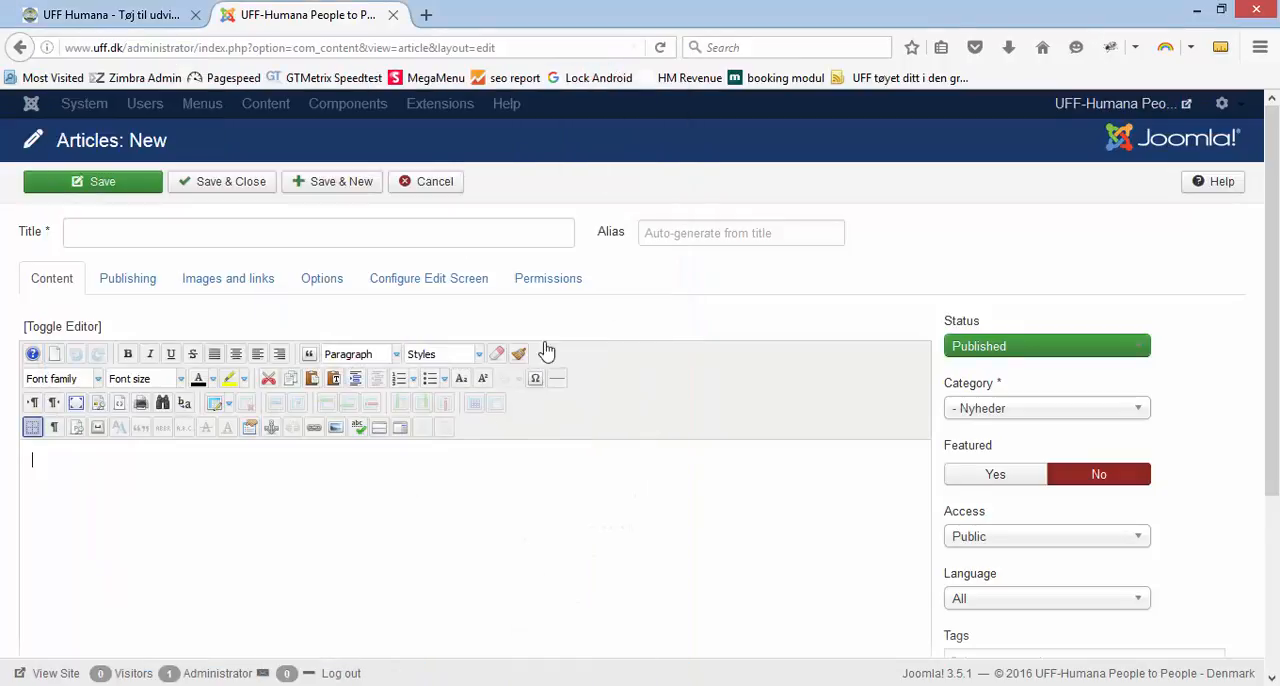
Paste the copied text with its Word formatting into the article body and inspect the font styles in its HTML source
click(125, 465)
key(ctrl+v)
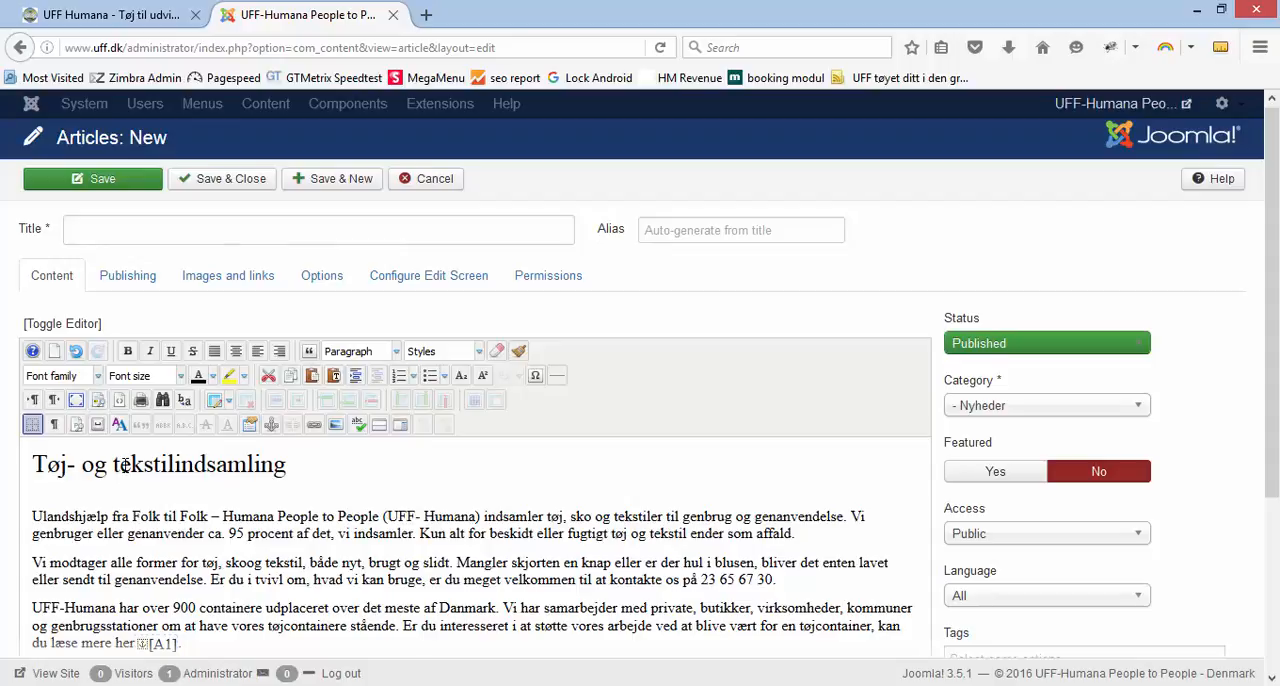
click(76, 324)
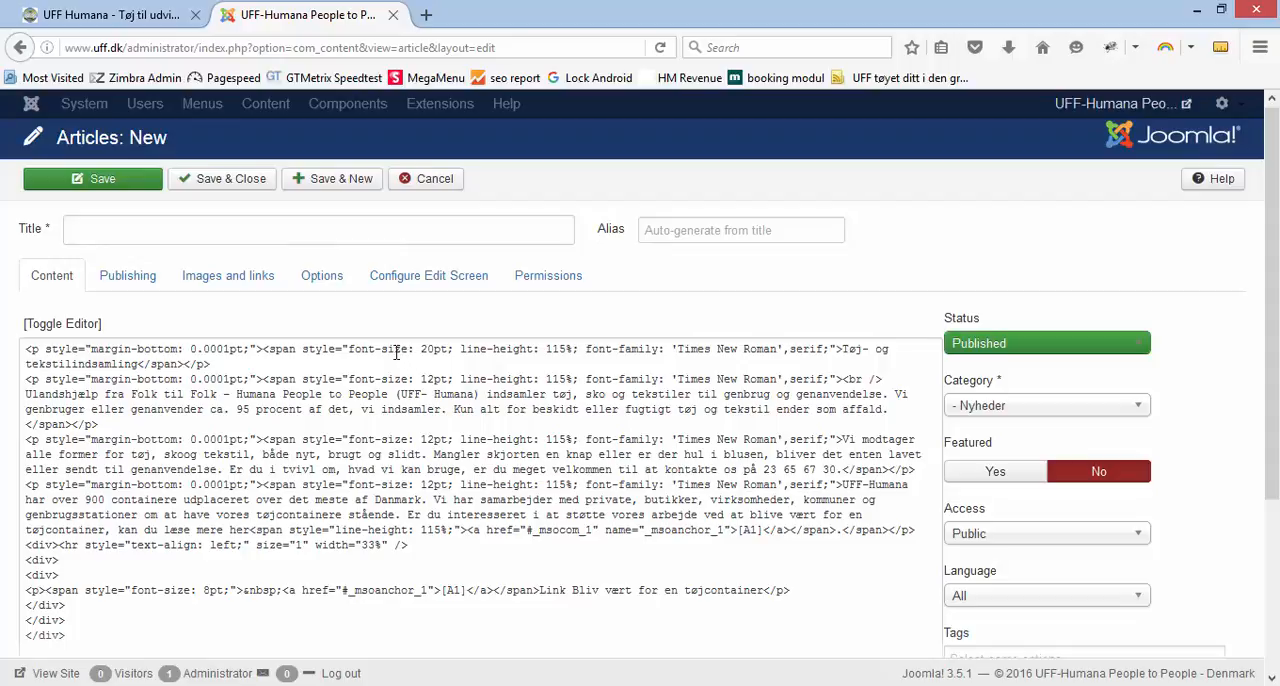
drag(396, 350, 434, 380)
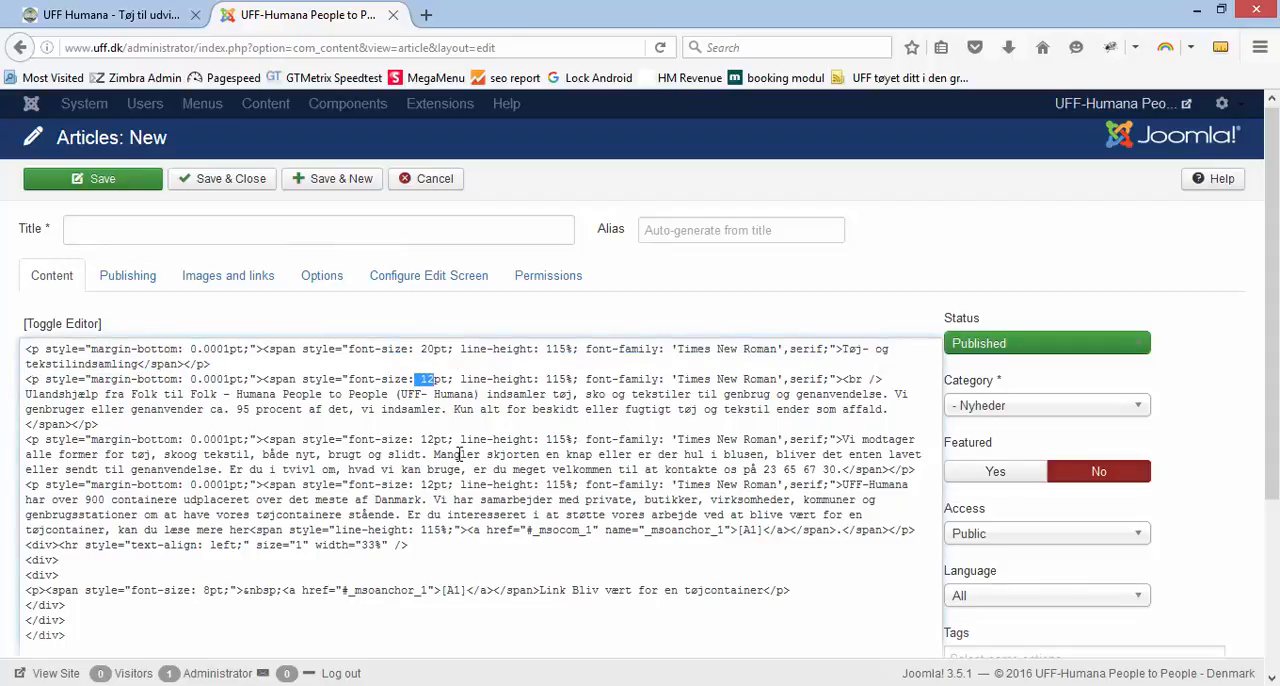
drag(583, 349, 887, 362)
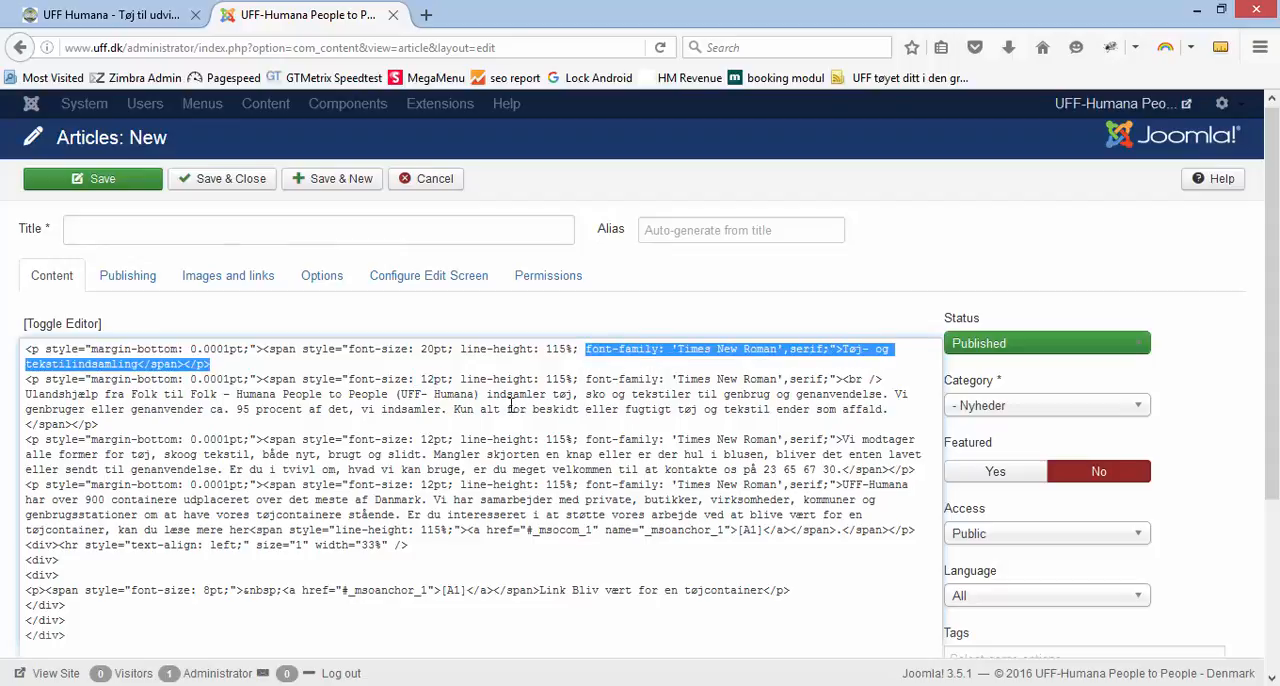
scroll(405, 522, down, 2)
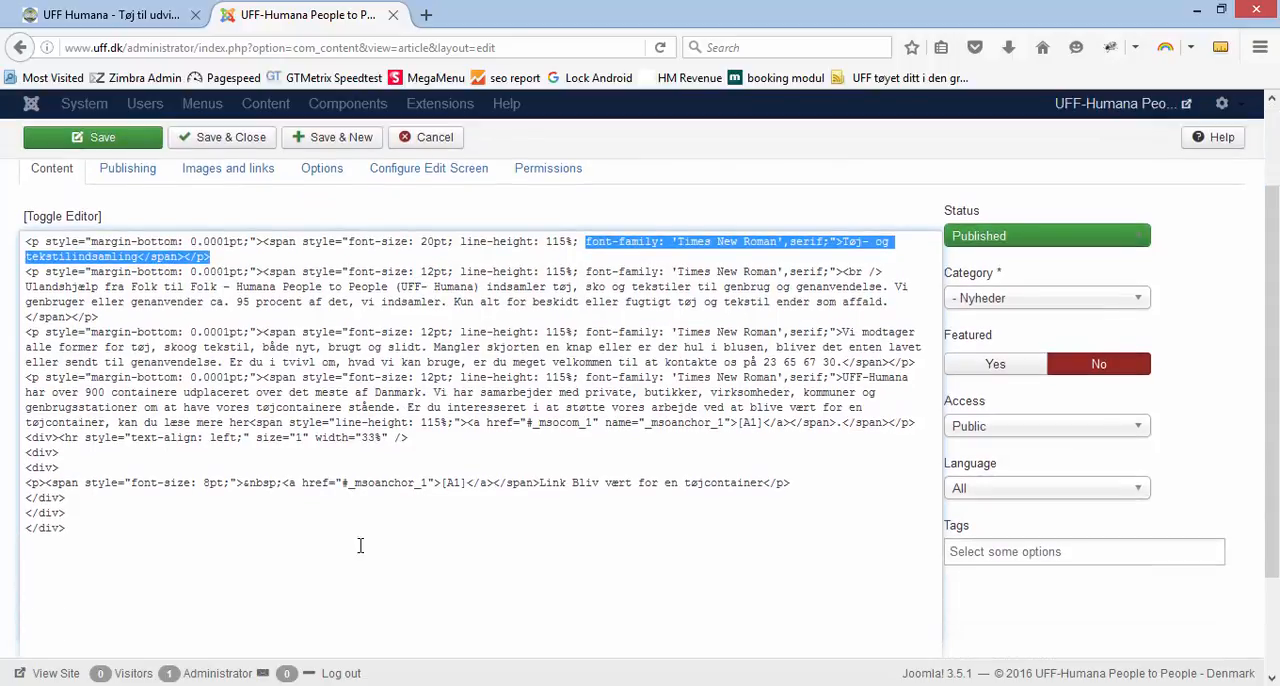
Delete all of the pasted HTML code from the article body and switch back to the visual editor
drag(204, 568, 20, 232)
key(Delete)
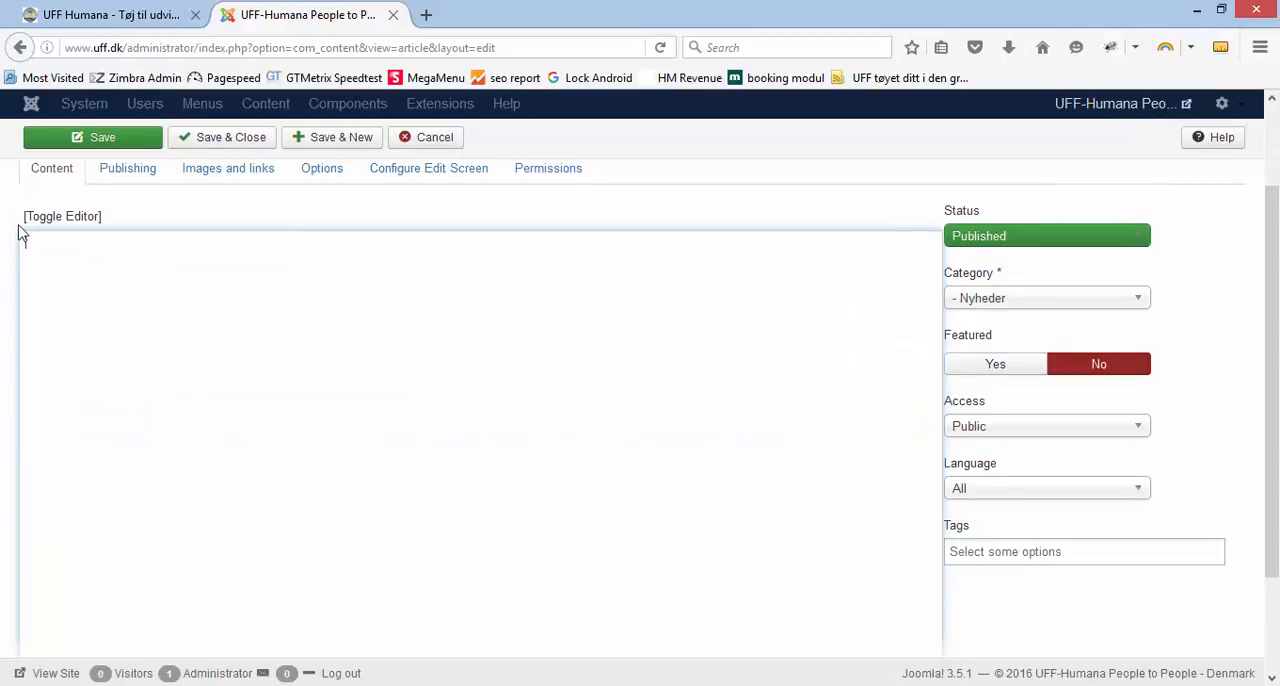
click(63, 220)
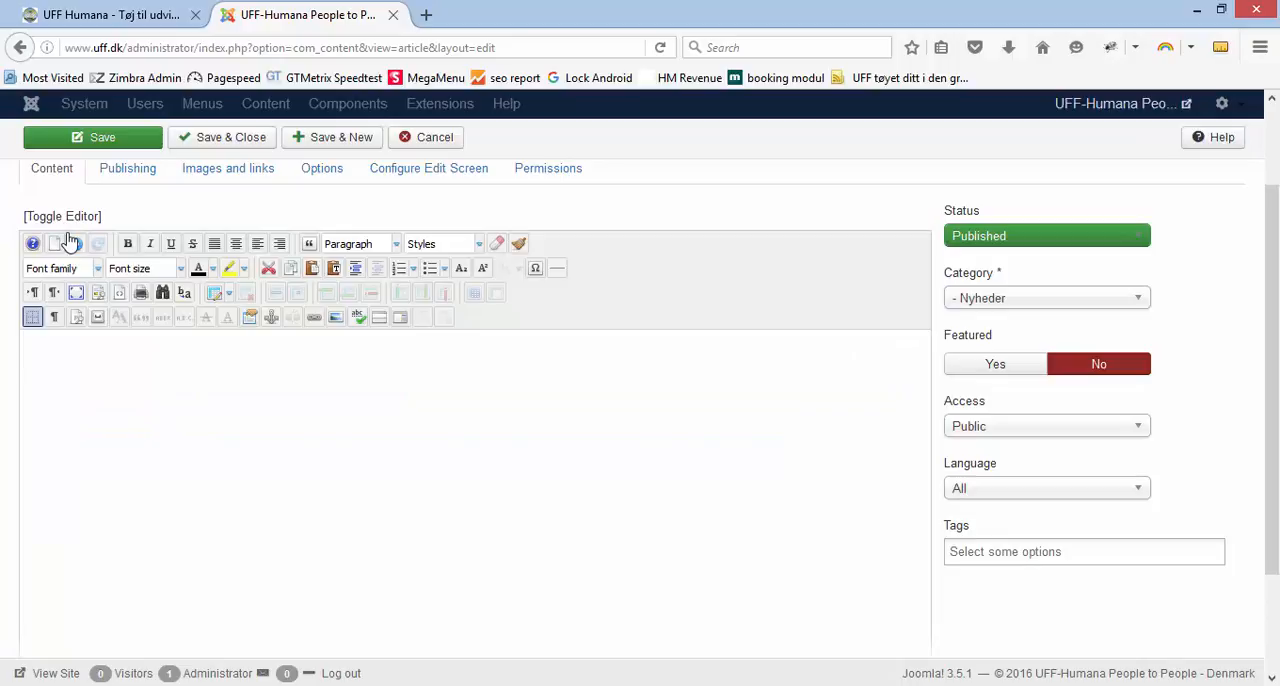
Paste the copied Word text into the article body as plain text and check its HTML source
right_click(51, 357)
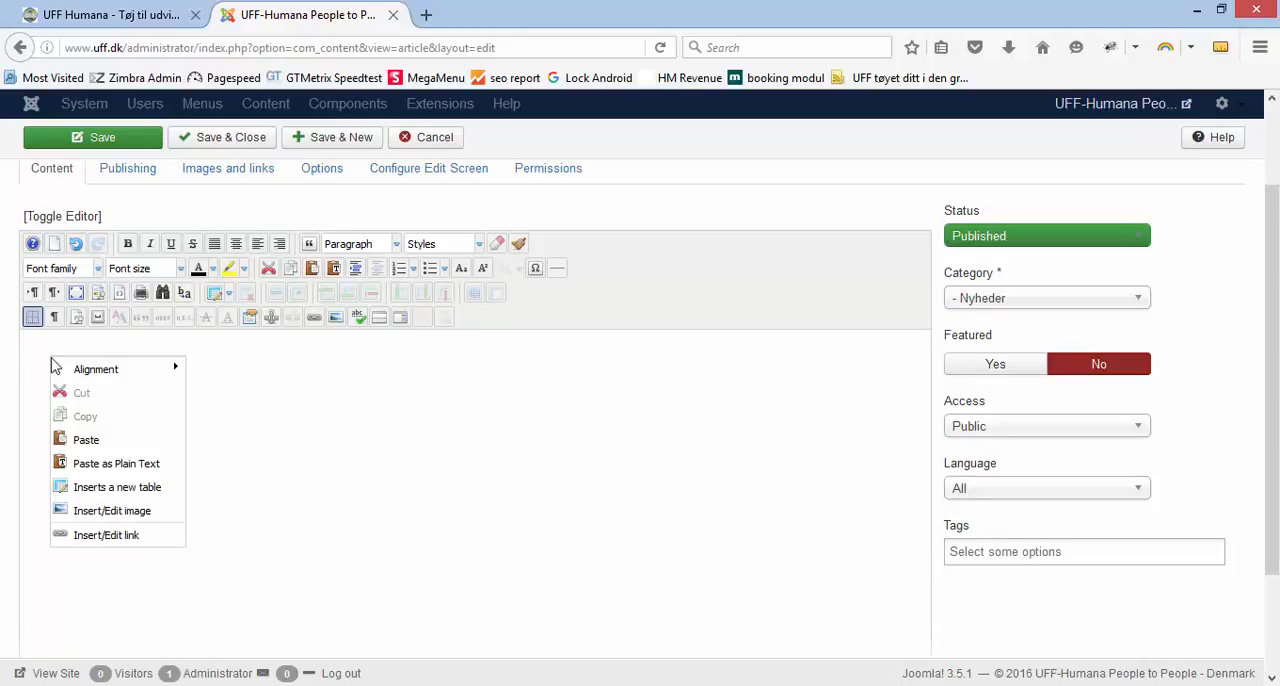
click(118, 466)
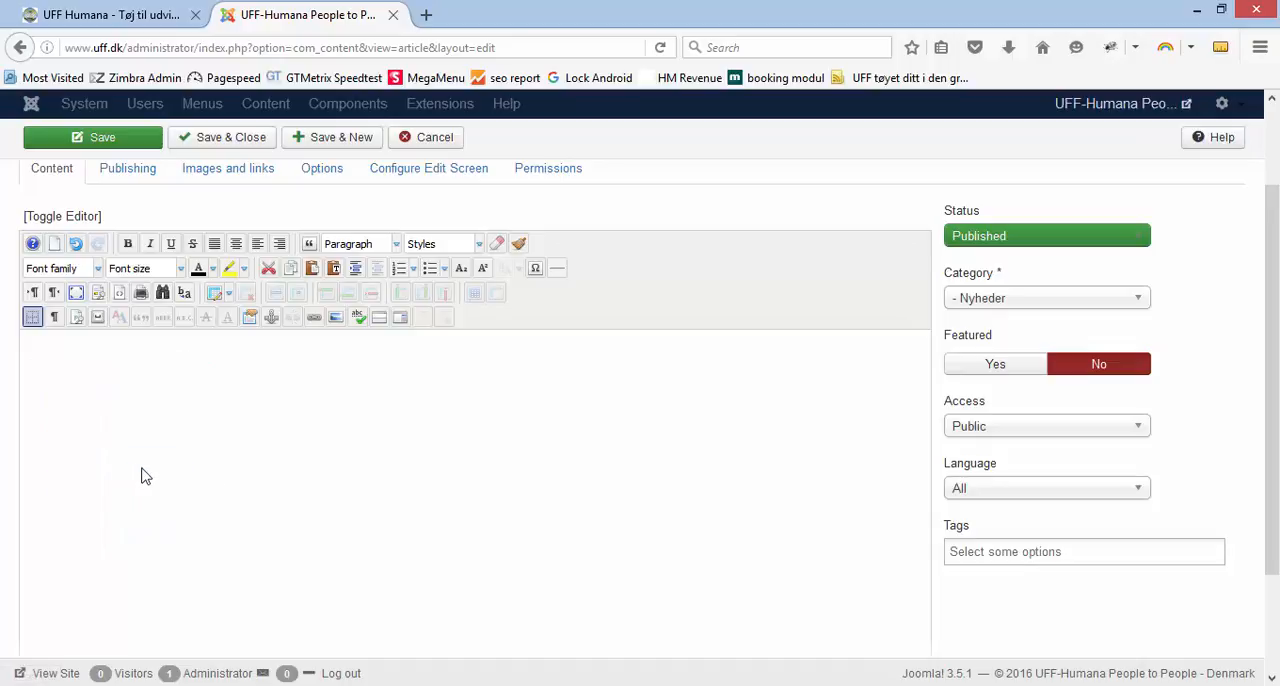
right_click(143, 580)
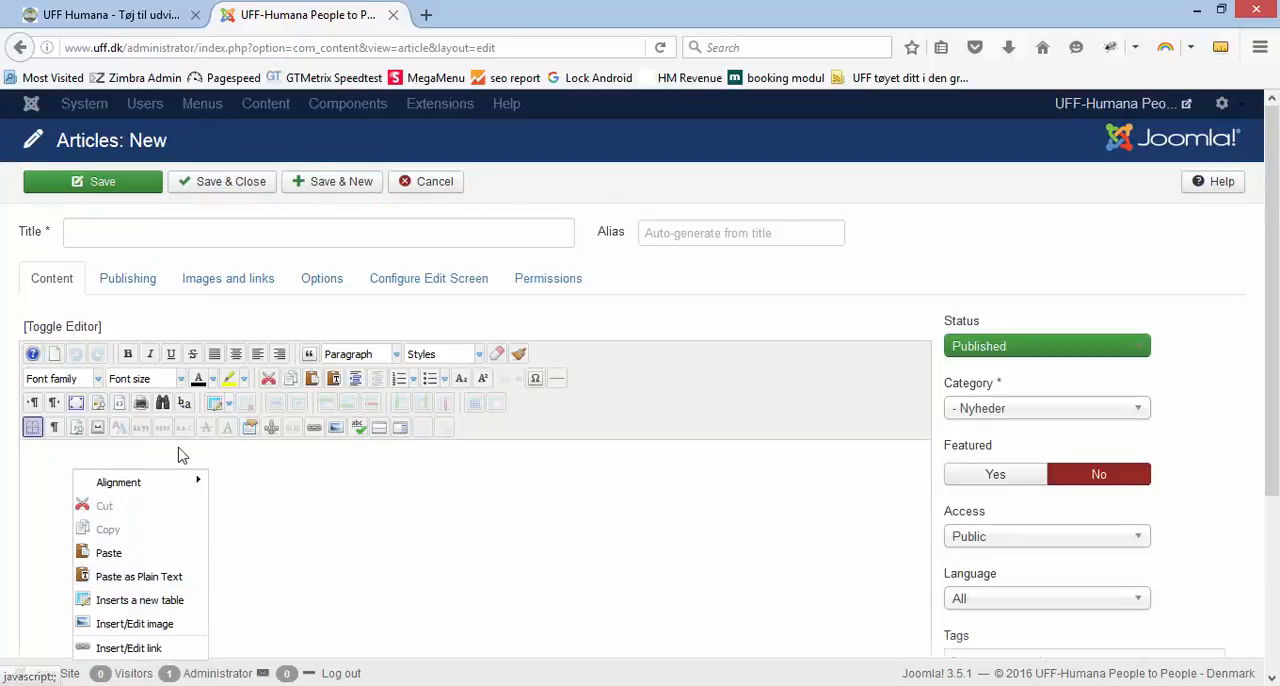
click(157, 577)
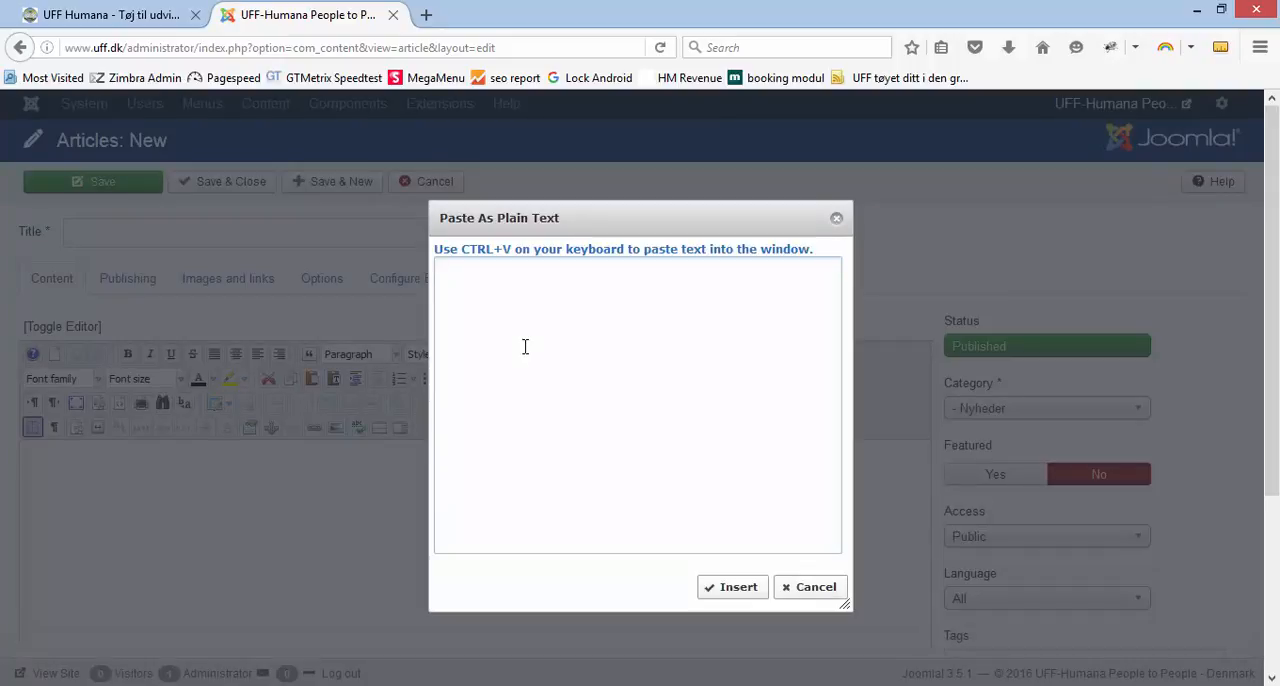
text(Tøj- og tekstilindsamling  Ulandshjælp fra Folk til Folk - Humana People to People (UFF- Humana) indsamler tøj, sko og tekstiler til genbrug og genanvendelse. Vi genbruger eller genanvender ca. 95 procent af det, vi indsamler. Kun alt for beskidt eller fugtigt tøj og tekstil ender som affald.  Vi modtager alle former for tøj, sko og tekstil, både nyt, brugt og slidt. Mangler skjorten en knap eller er der hul i blusen, bliver det enten lavet eller sendt til genanvendelse. Er du i tvivl om, hvad vi kan bruge, er du meget velkommen til at kontakte os på 23 65 67 30.  UFF-Humana har over 900 containere udplaceret over det meste af Danmark. Vi har samarbejder med private, butikker, virksomheder, kommuner og genbrugsstationer om at have vores tøjcontainere stående. Er du interesseret i at støtte vores arbejde ved at blive vært for en tøjcontainer, kan du læse mere her.)
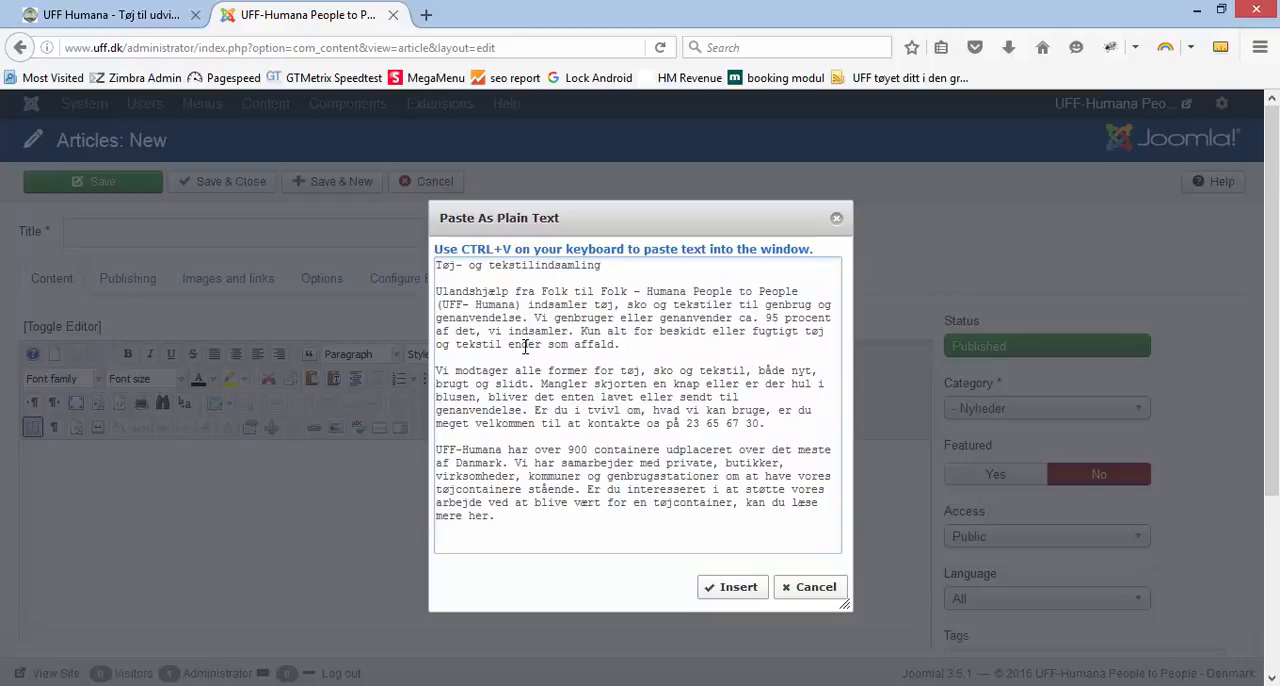
click(738, 588)
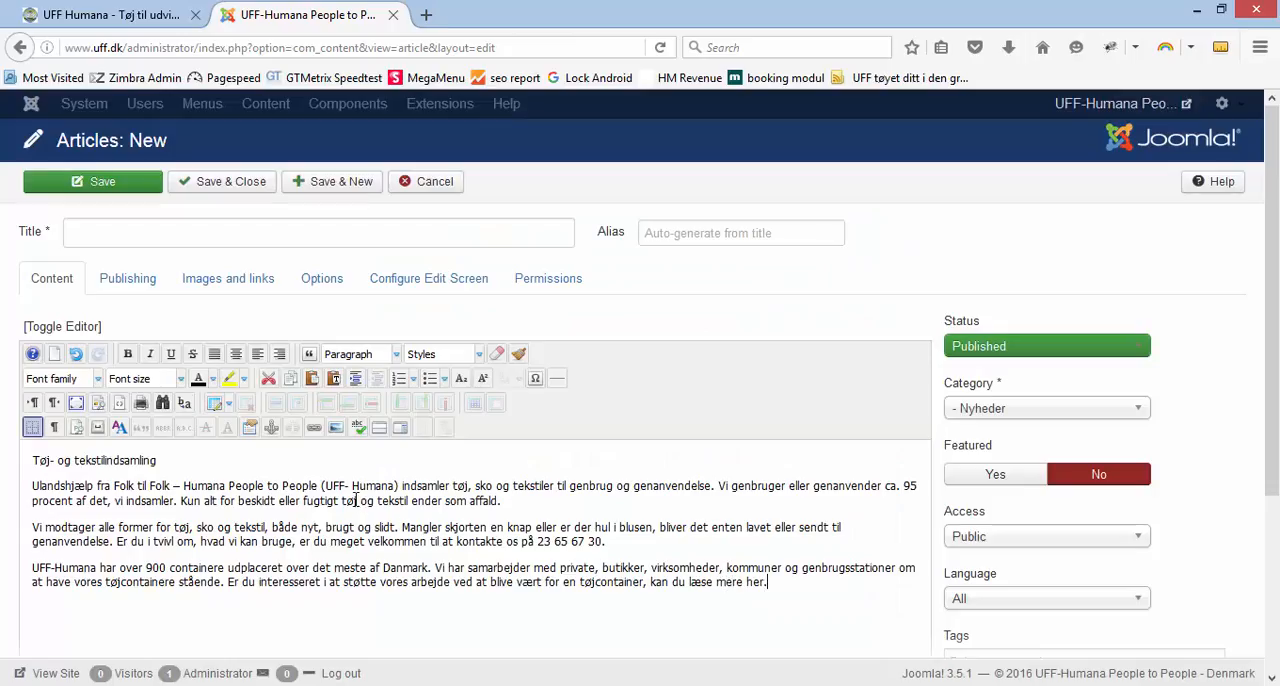
click(74, 327)
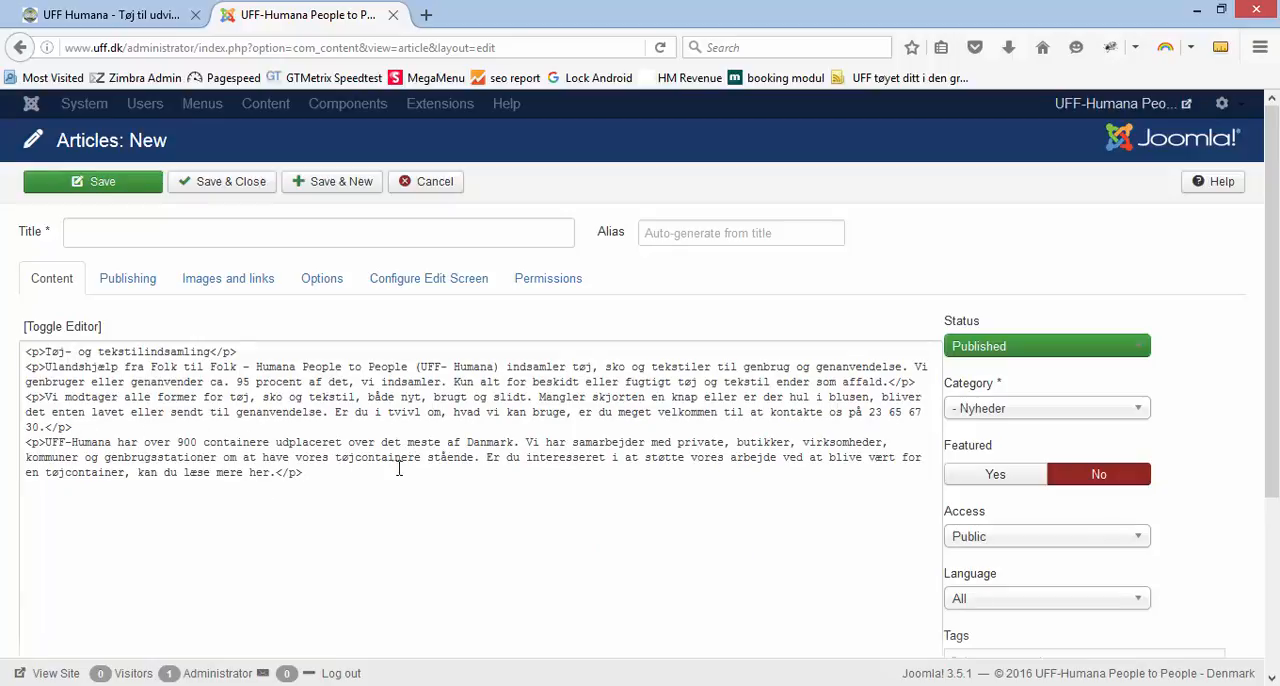
click(62, 328)
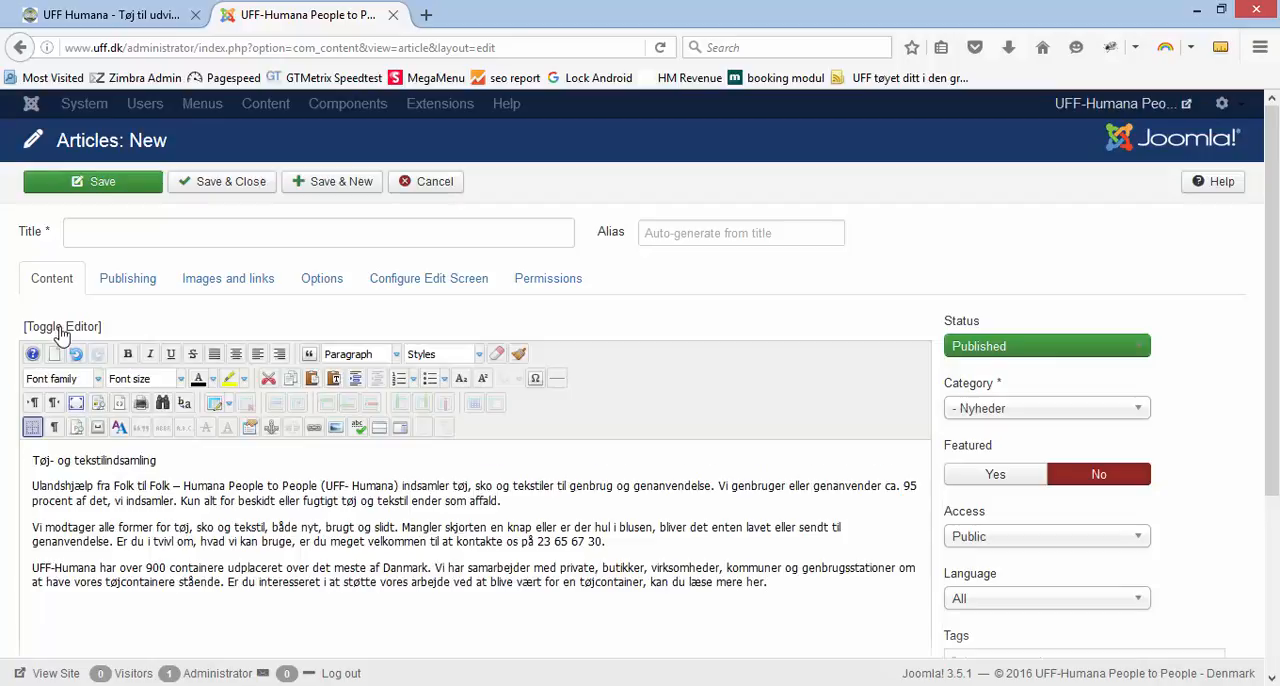
Move the heading "Tøj- og tekstilindsamling" from the article body into the title and remove the empty line it leaves
drag(127, 460, 34, 461)
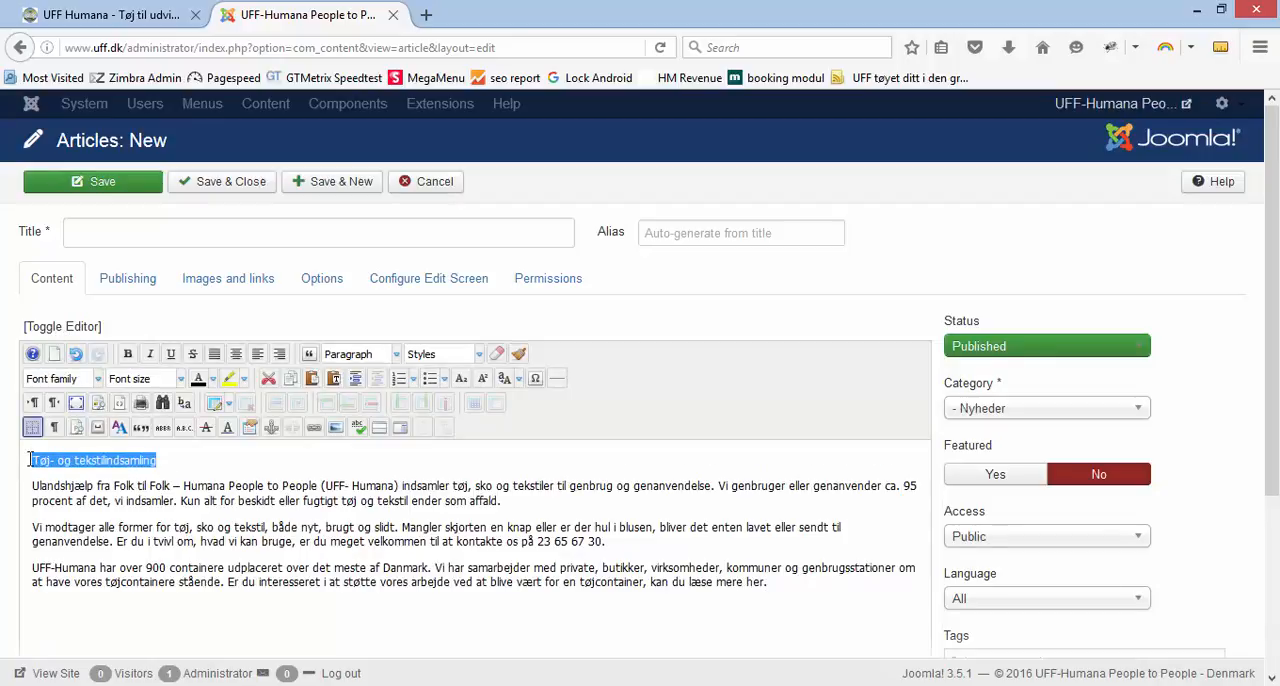
key(ctrl+x)
click(109, 230)
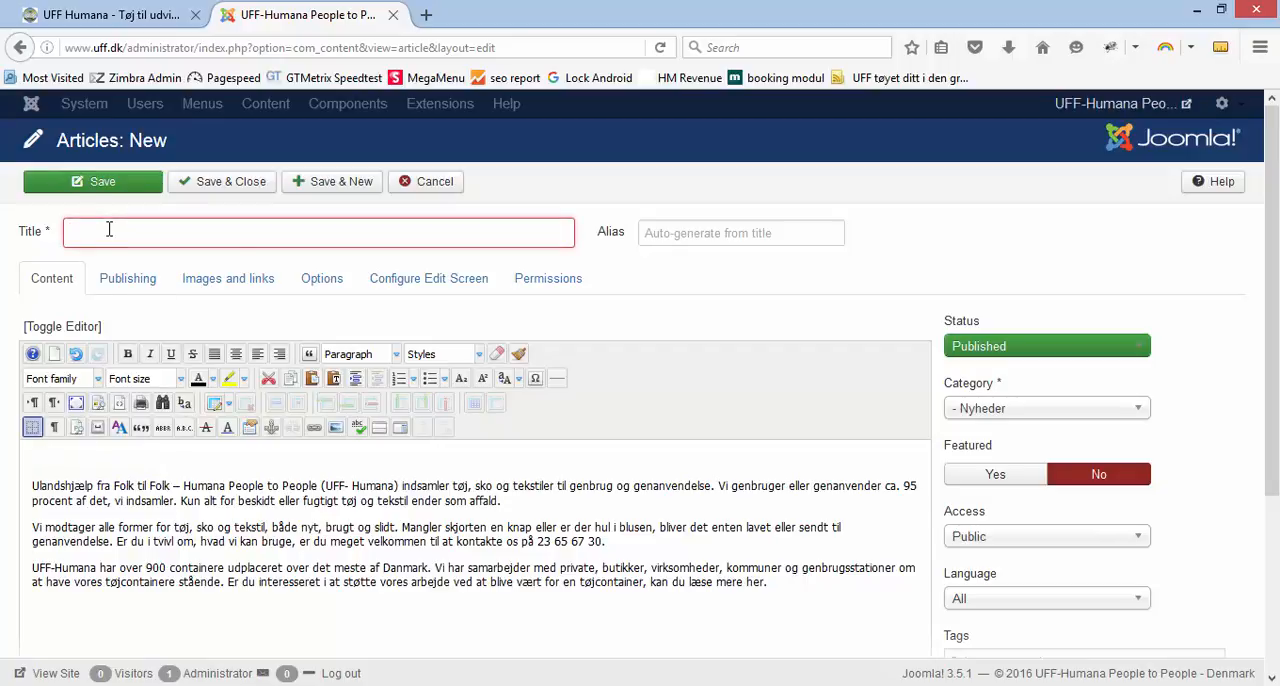
key(ctrl+v)
click(33, 485)
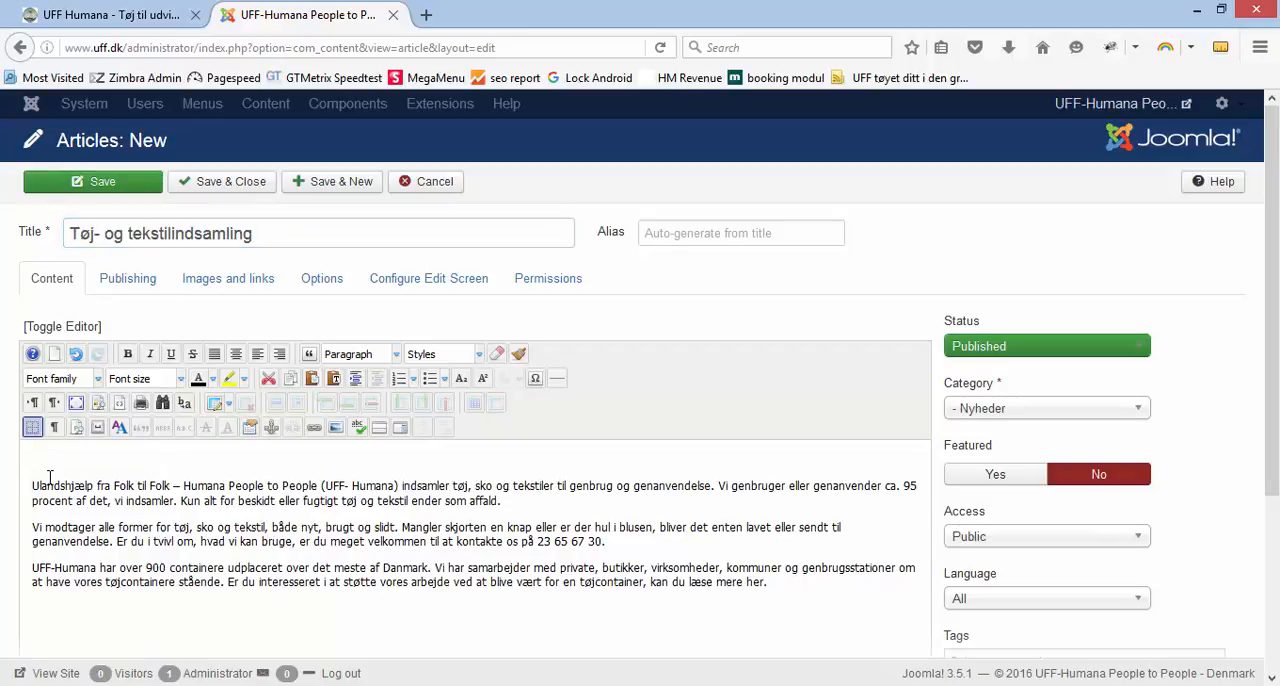
key(BackSpace)
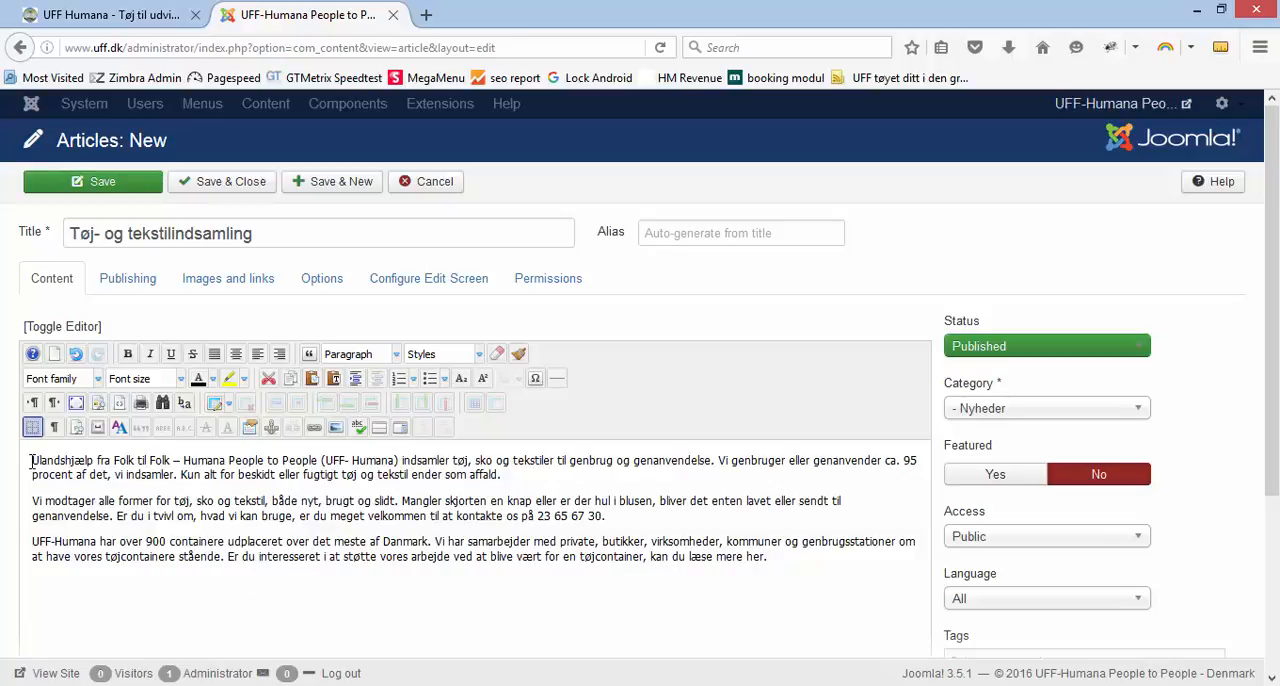
Start inserting an image at the beginning of the article and upload demo2.jpg to the image manager's nyheder folder
click(336, 428)
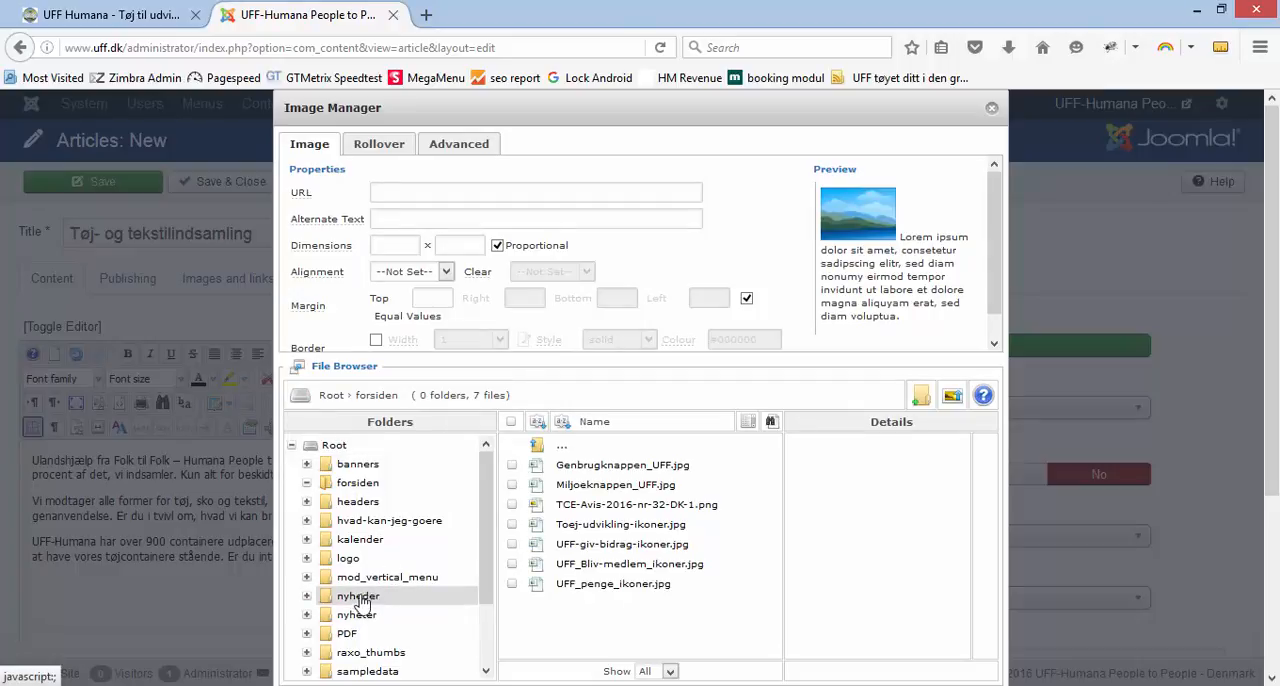
click(344, 600)
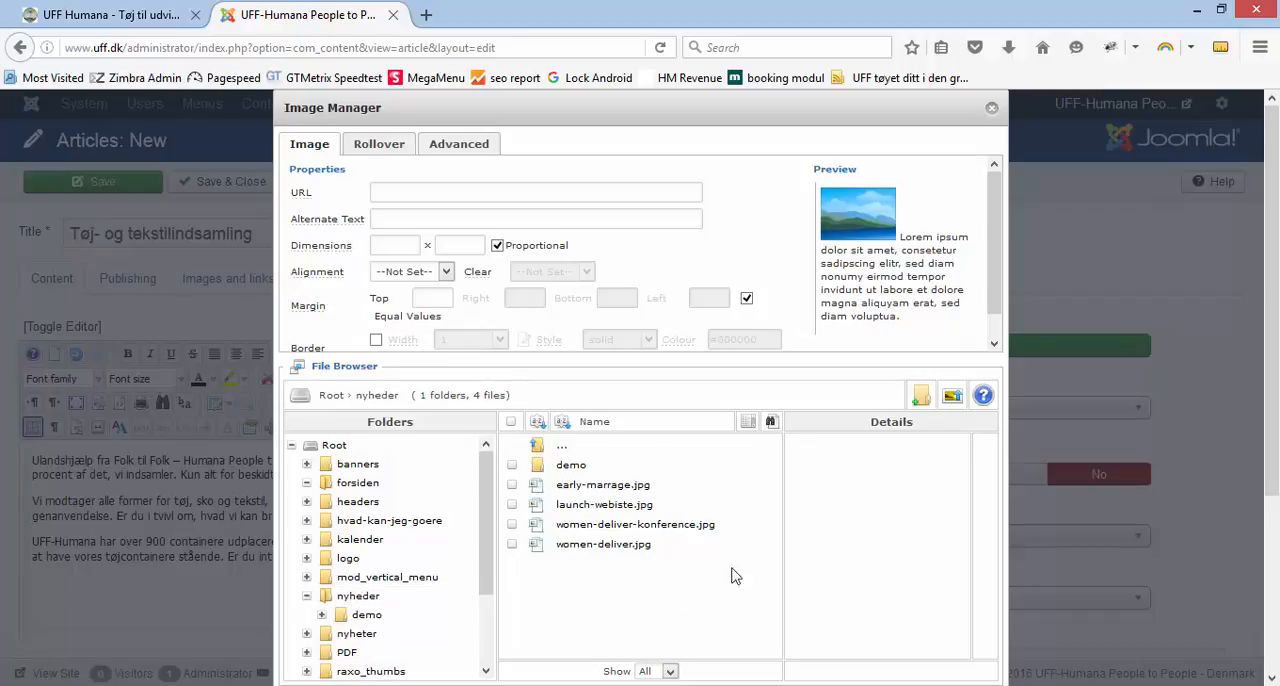
click(952, 398)
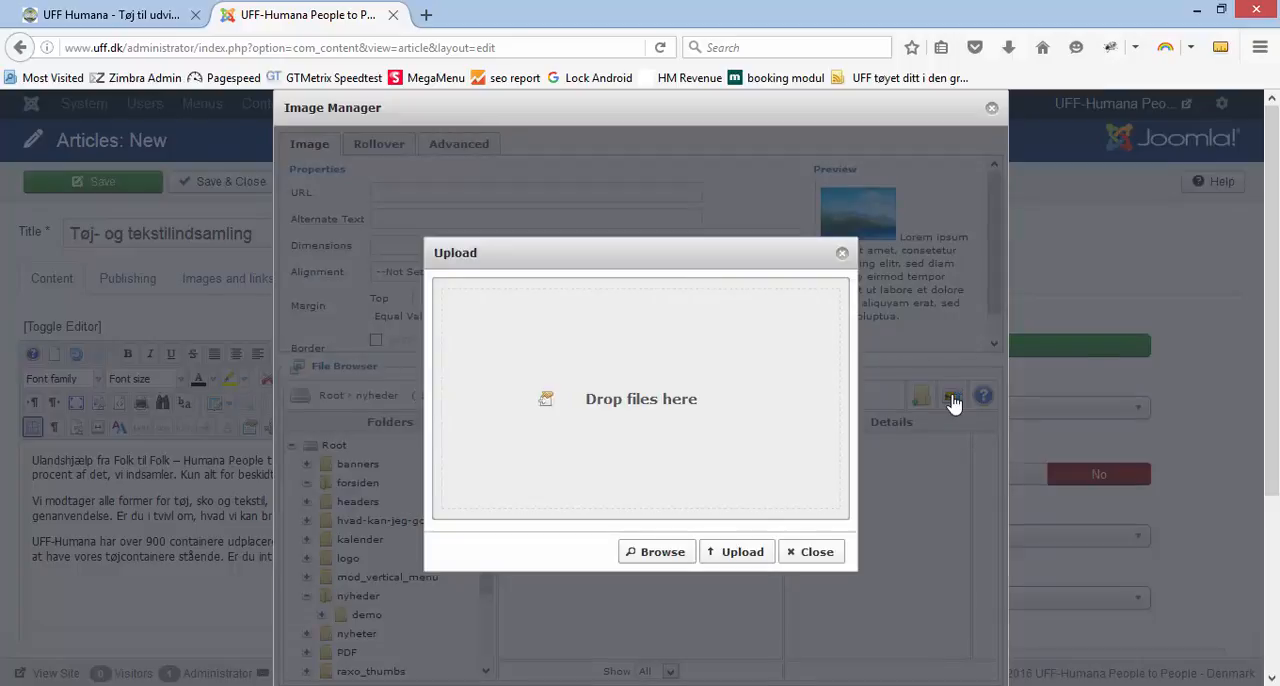
click(658, 556)
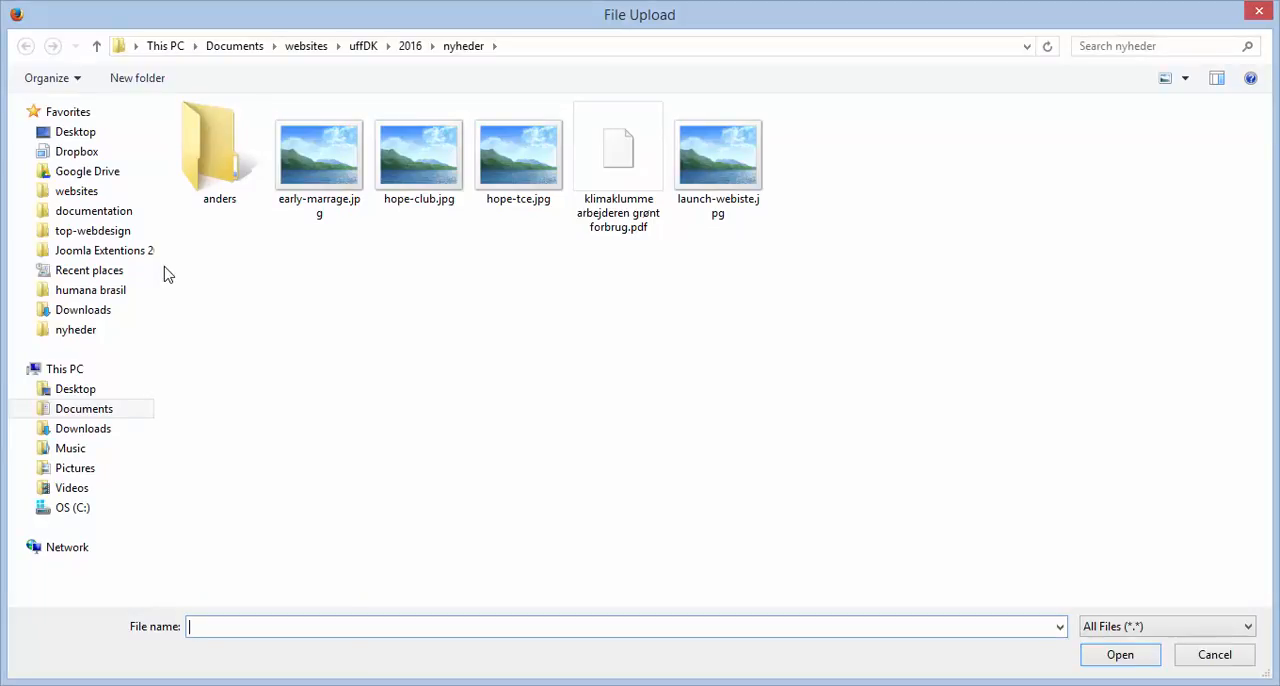
click(90, 333)
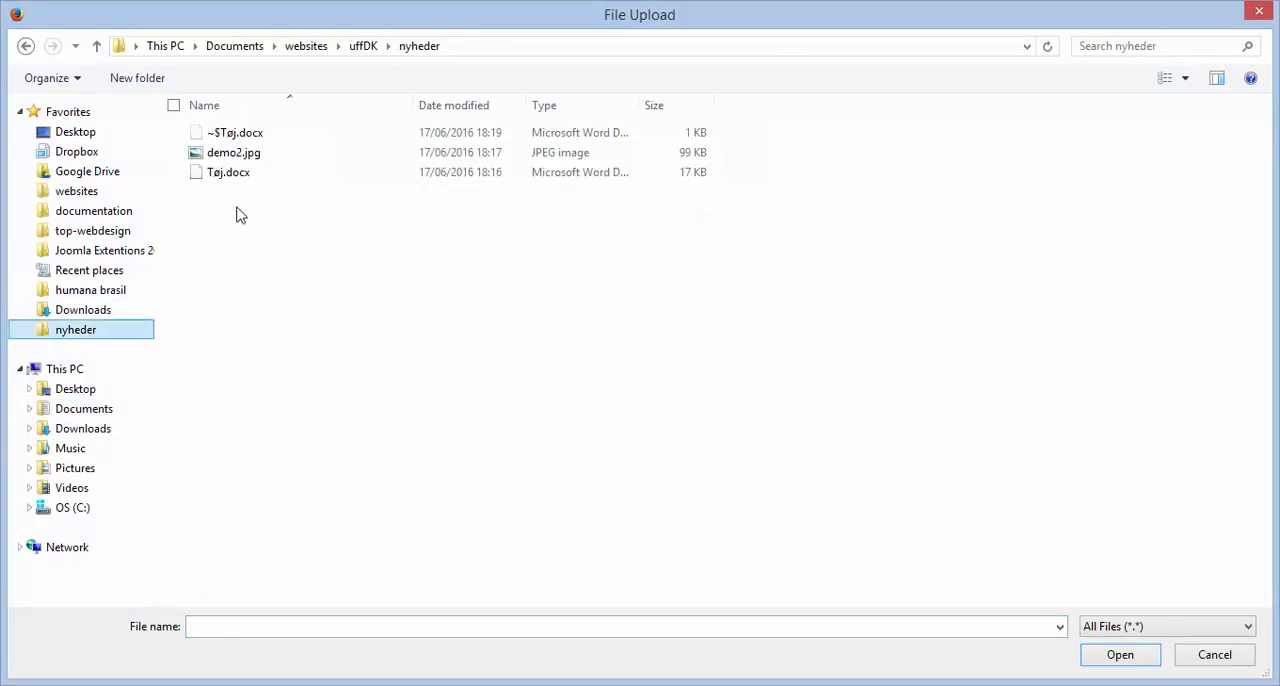
double_click(231, 158)
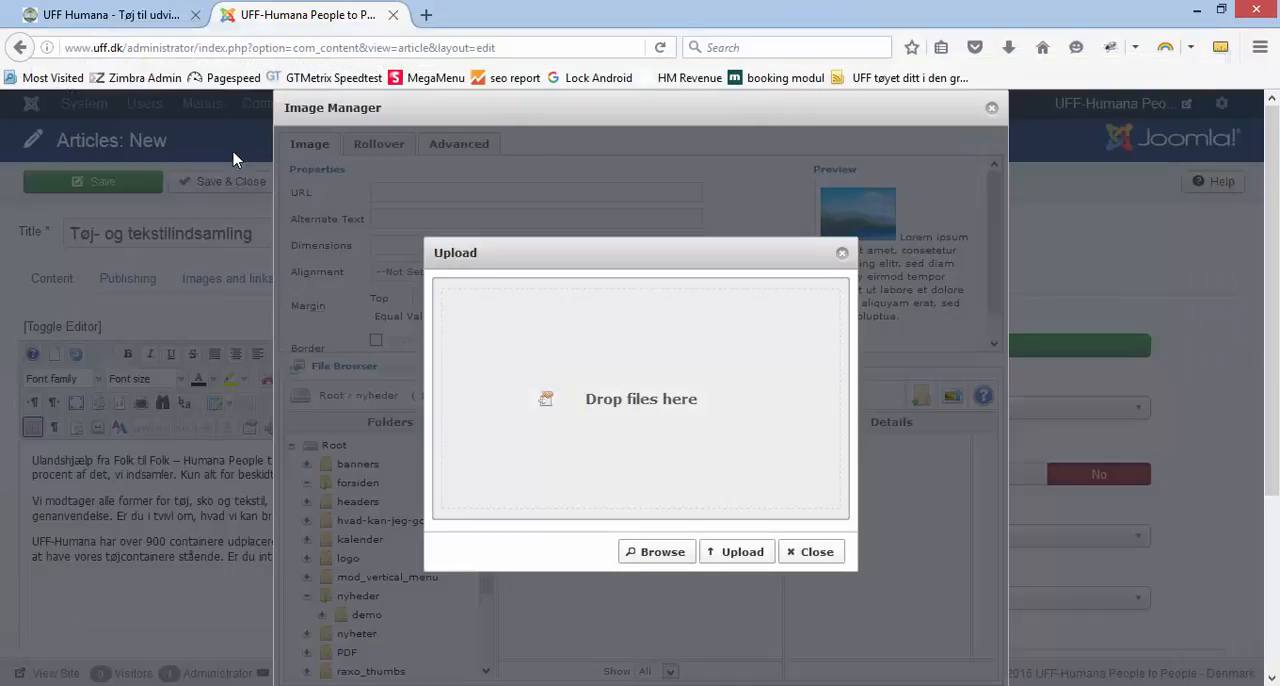
click(735, 552)
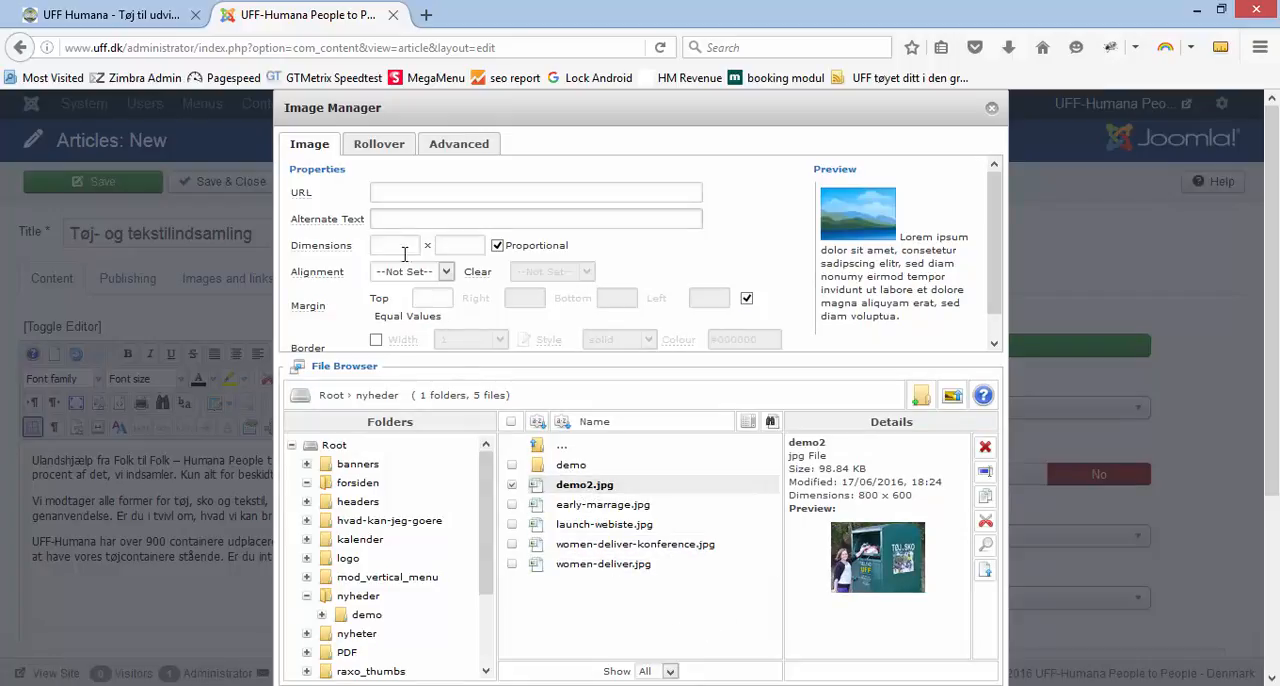
Choose demo2.jpg with a proportional width of 300, left alignment and the alternate text "UFF Tøj kontainer"
click(583, 488)
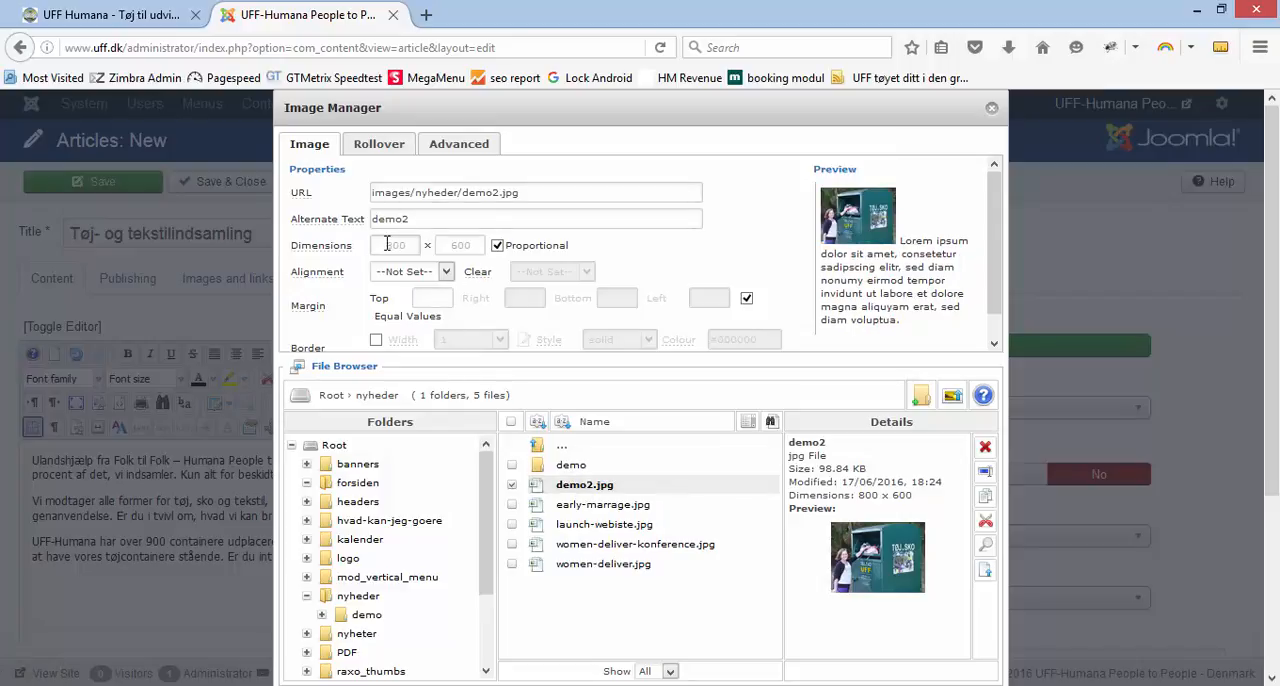
drag(381, 244, 413, 244)
text(300)
click(449, 217)
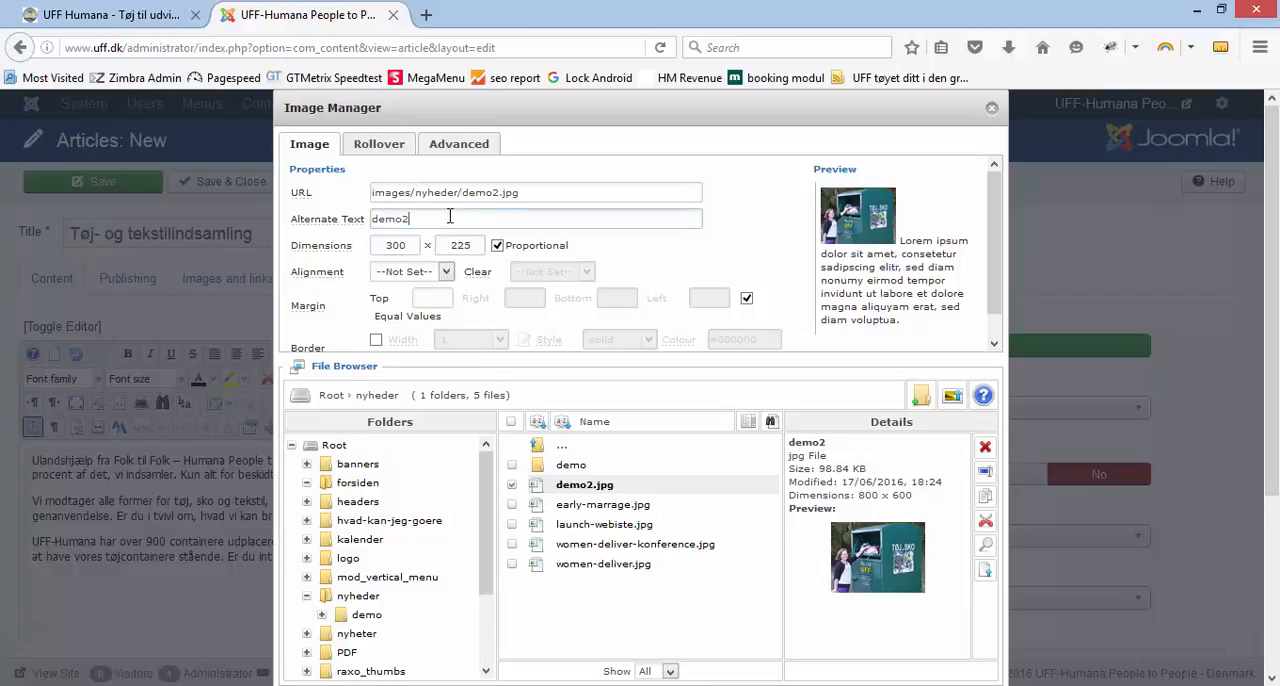
double_click(460, 246)
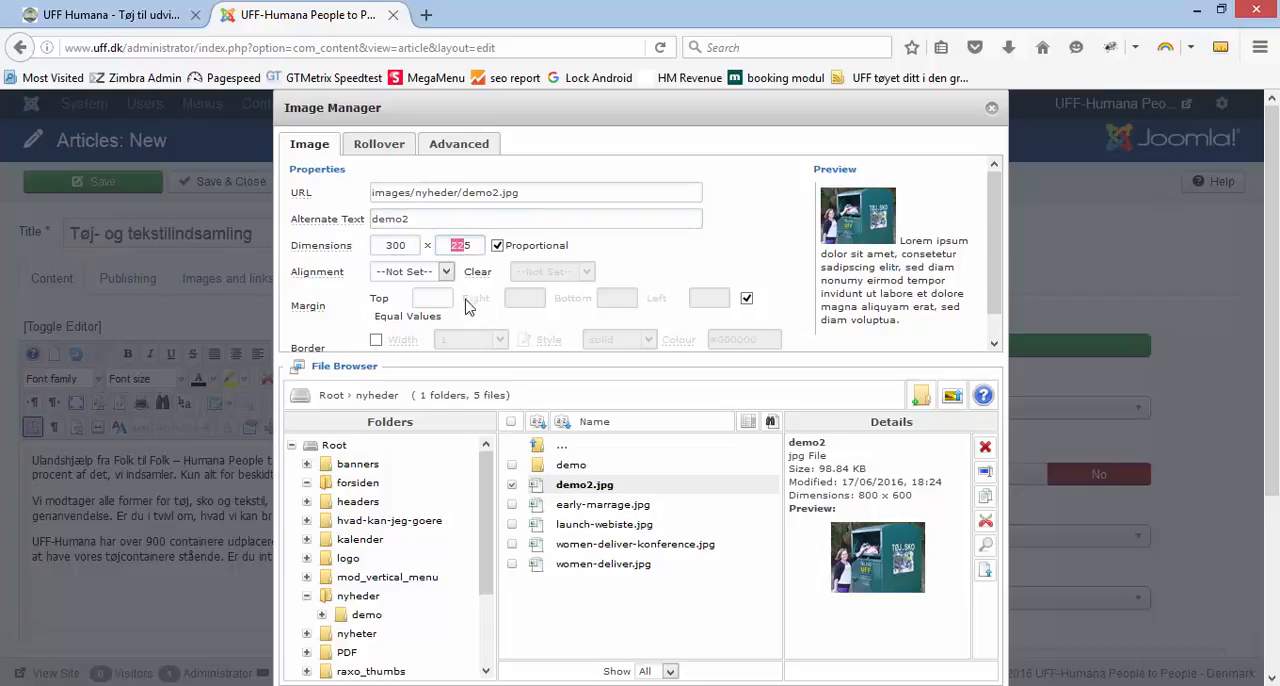
click(446, 271)
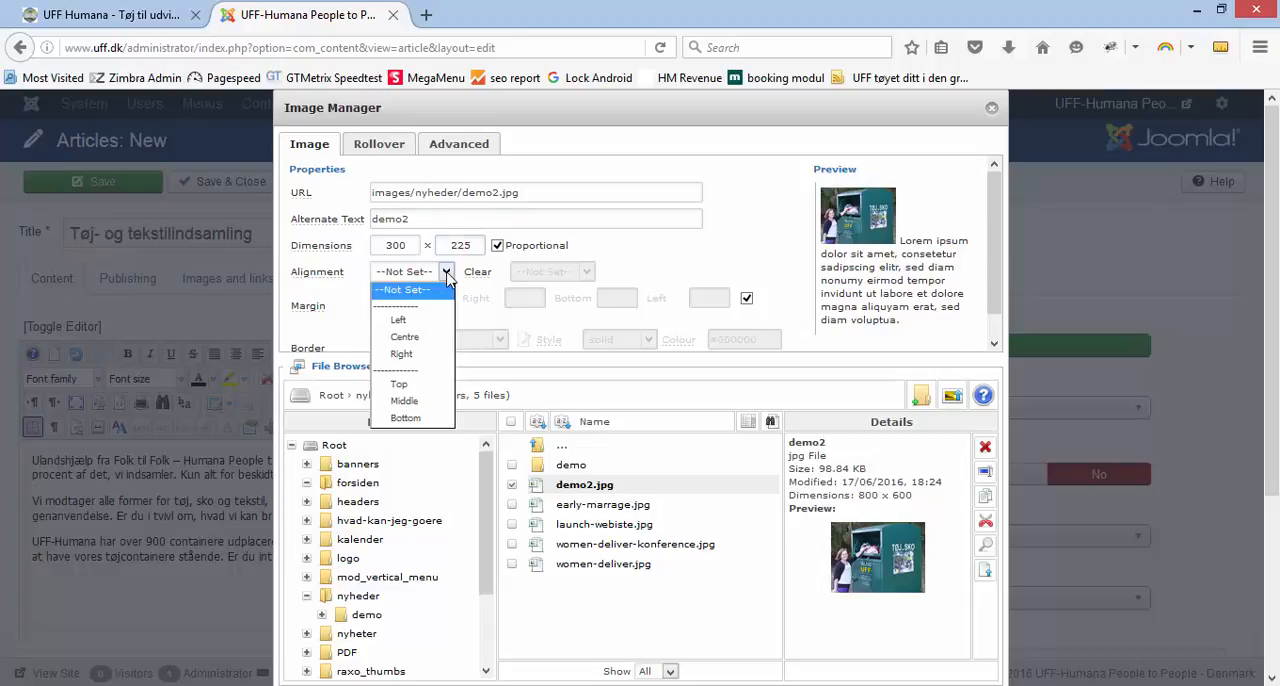
click(399, 320)
drag(429, 220, 324, 226)
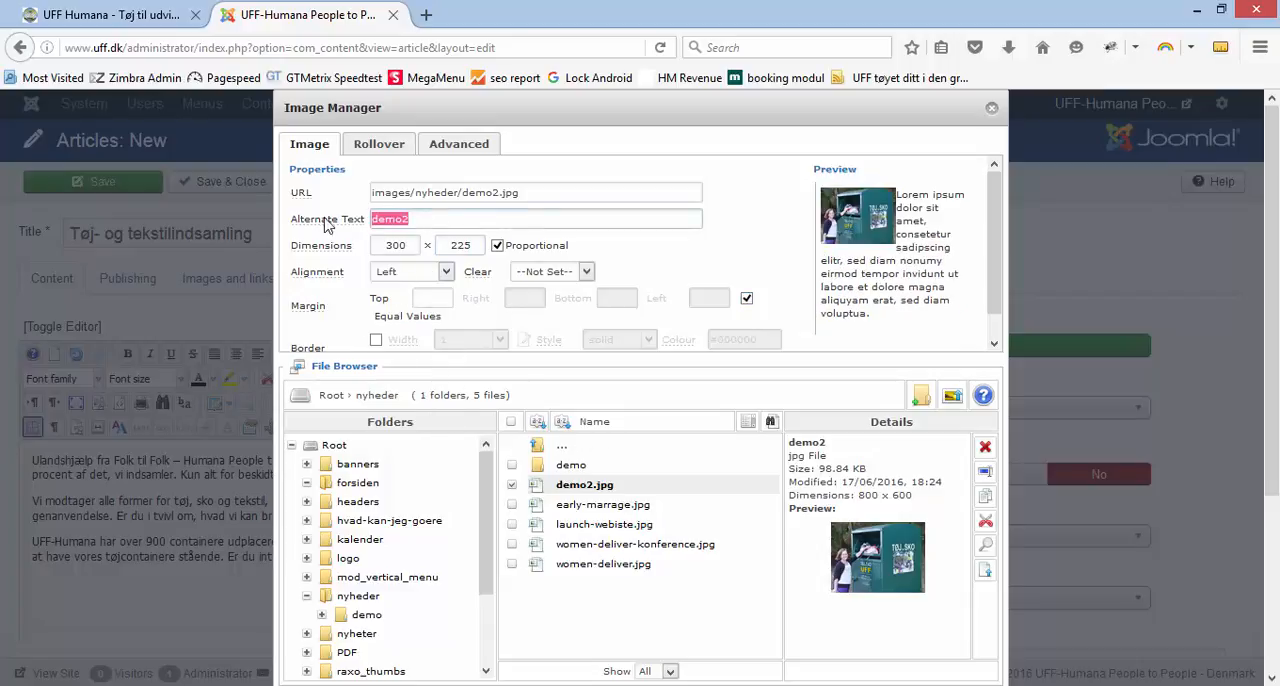
text(UFF Tøj kontainer)
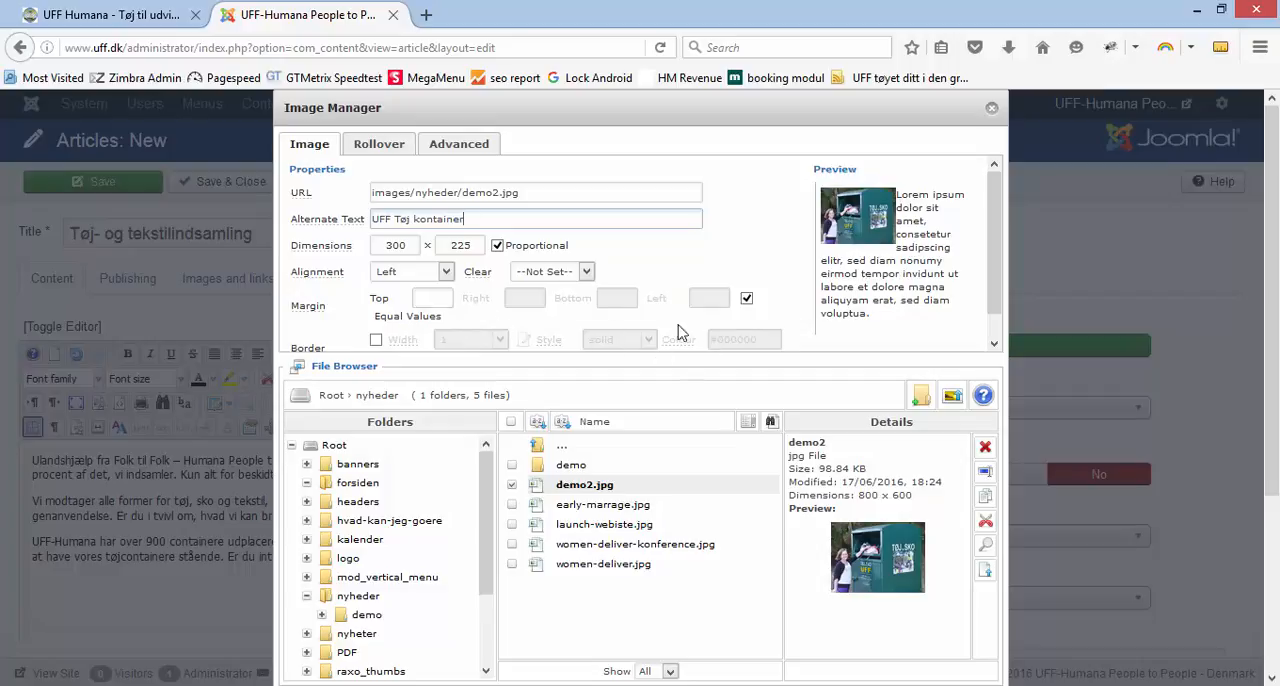
Give the image a right margin of only 10 and a solid border of width 1 in colour #c3c3c3
click(746, 299)
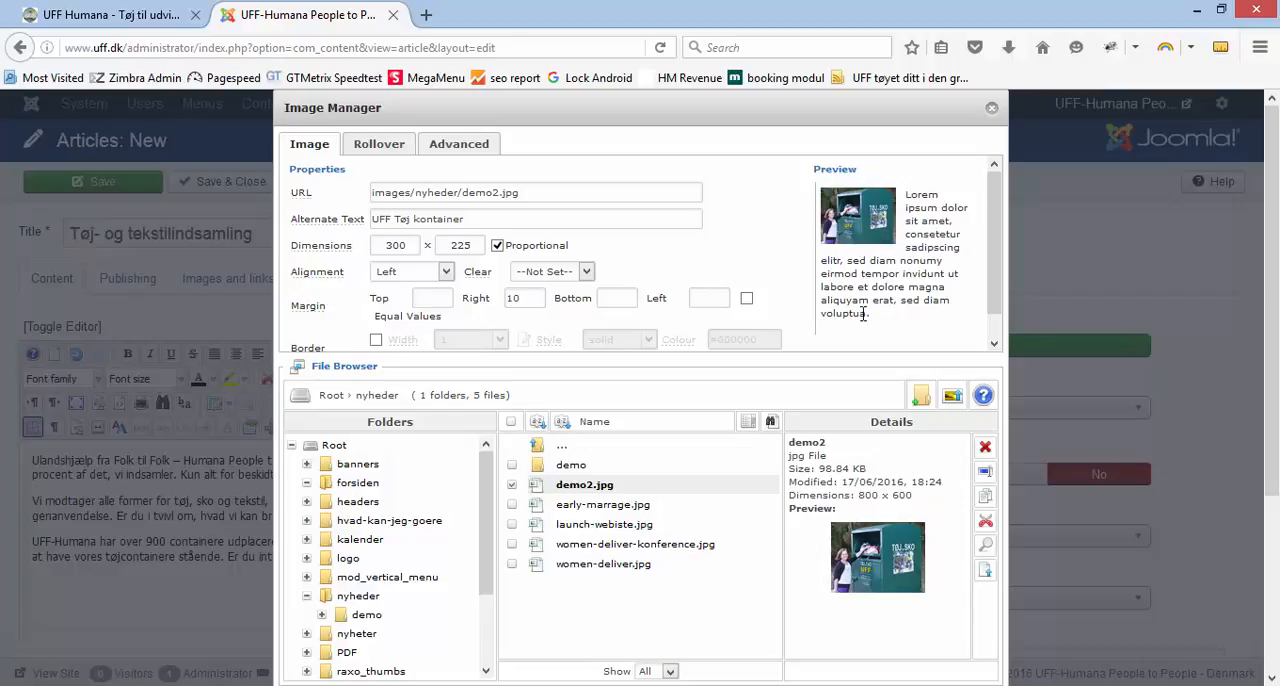
click(376, 341)
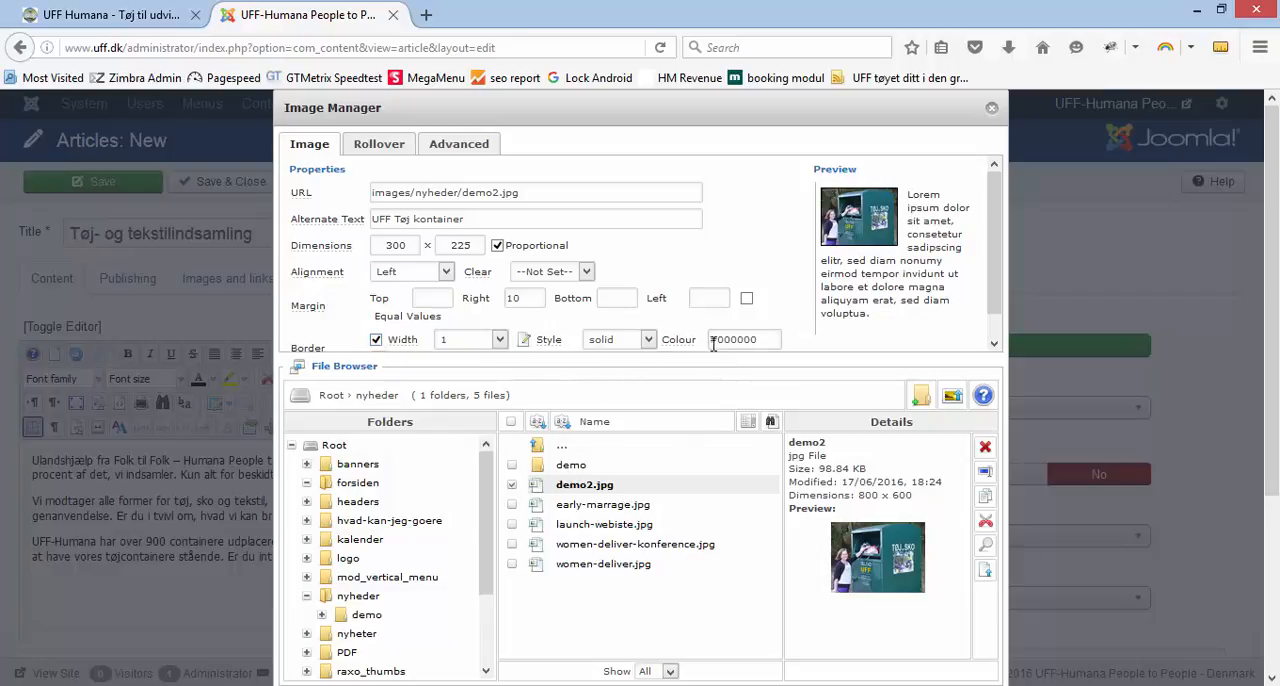
drag(716, 340, 762, 342)
text(c3c3c3)
click(785, 283)
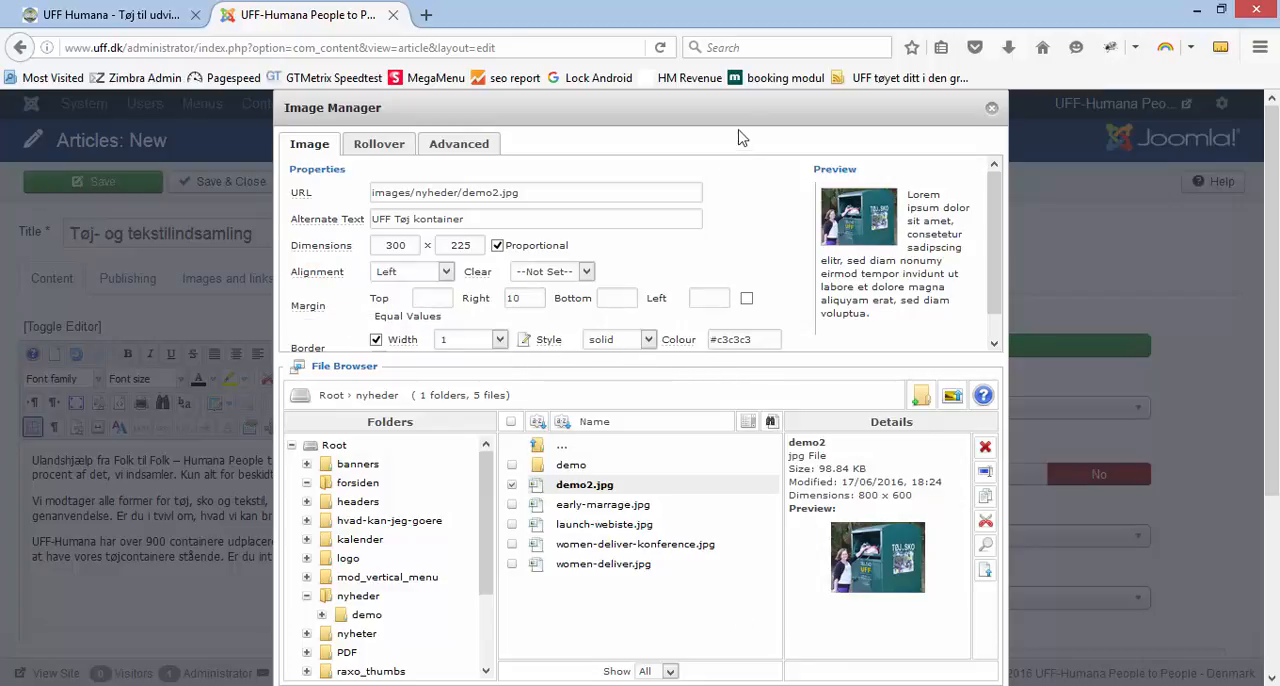
Insert the configured image into the article body, and save and close the article
drag(743, 100, 784, 100)
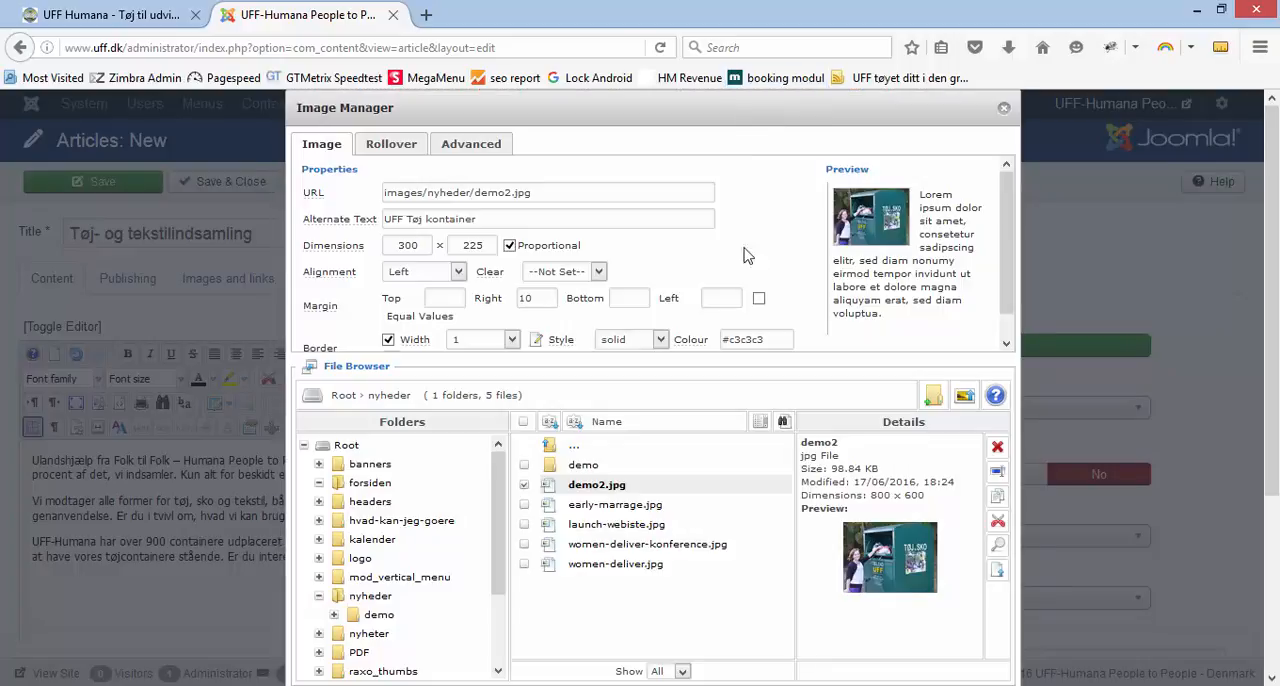
scroll(929, 606, down, 2)
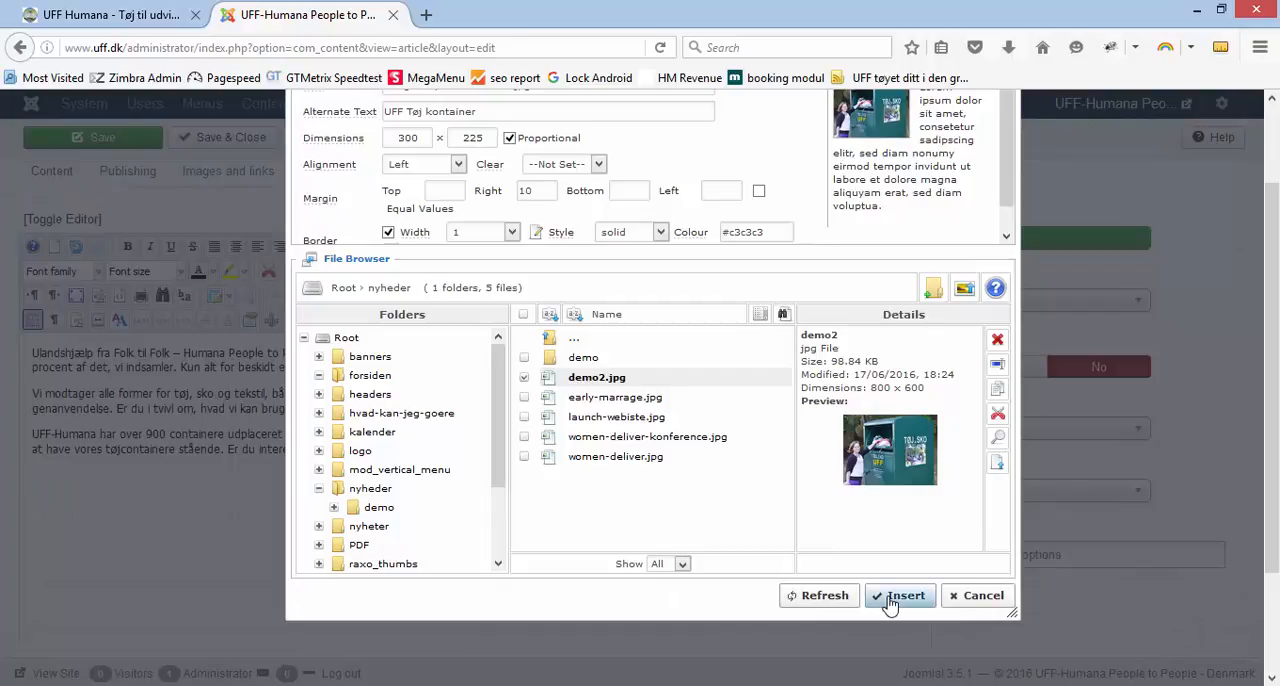
click(890, 599)
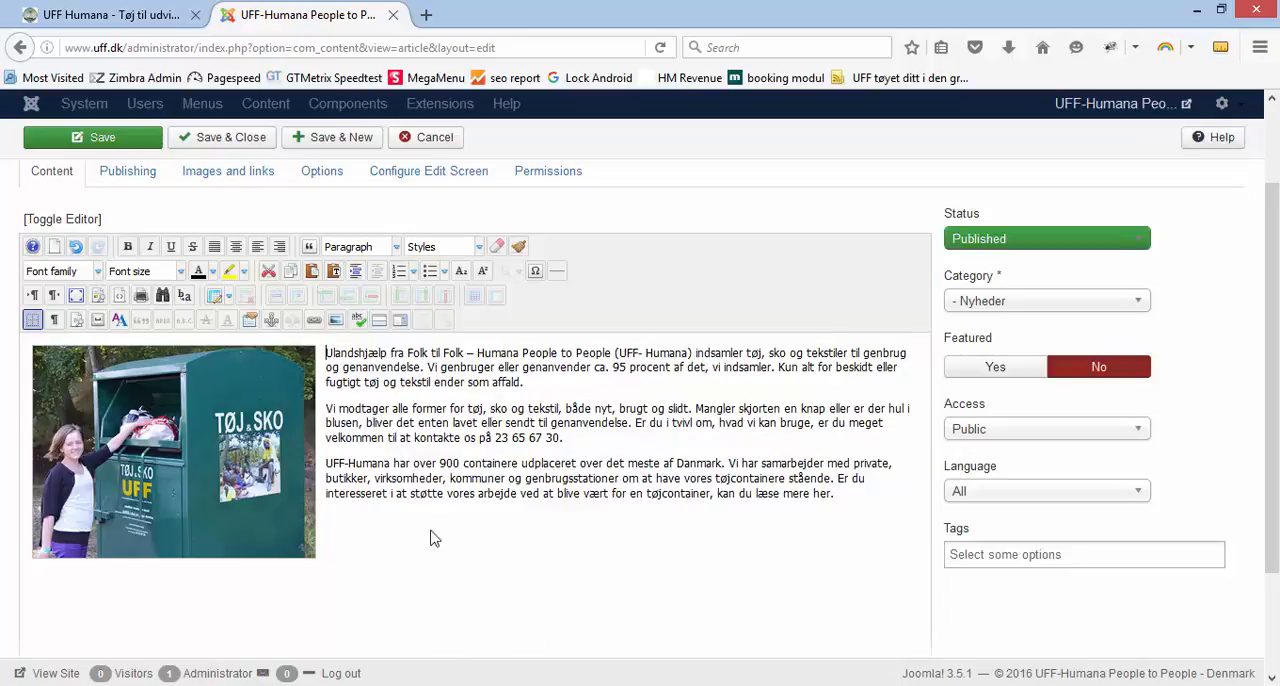
click(226, 145)
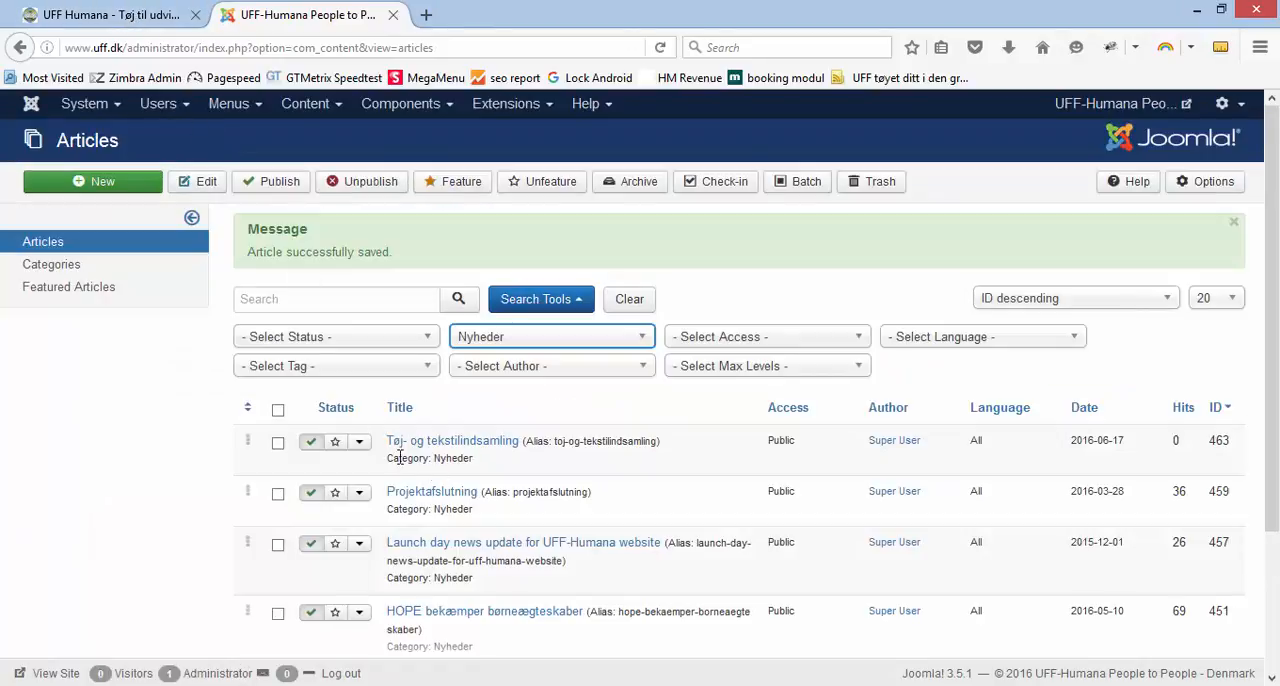
Copy the ID of the new Tøj- og tekstilindsamling article, paste it into the open Notepad notes and minimize Notepad
double_click(1222, 440)
key(ctrl+c)
key(alt+Tab)
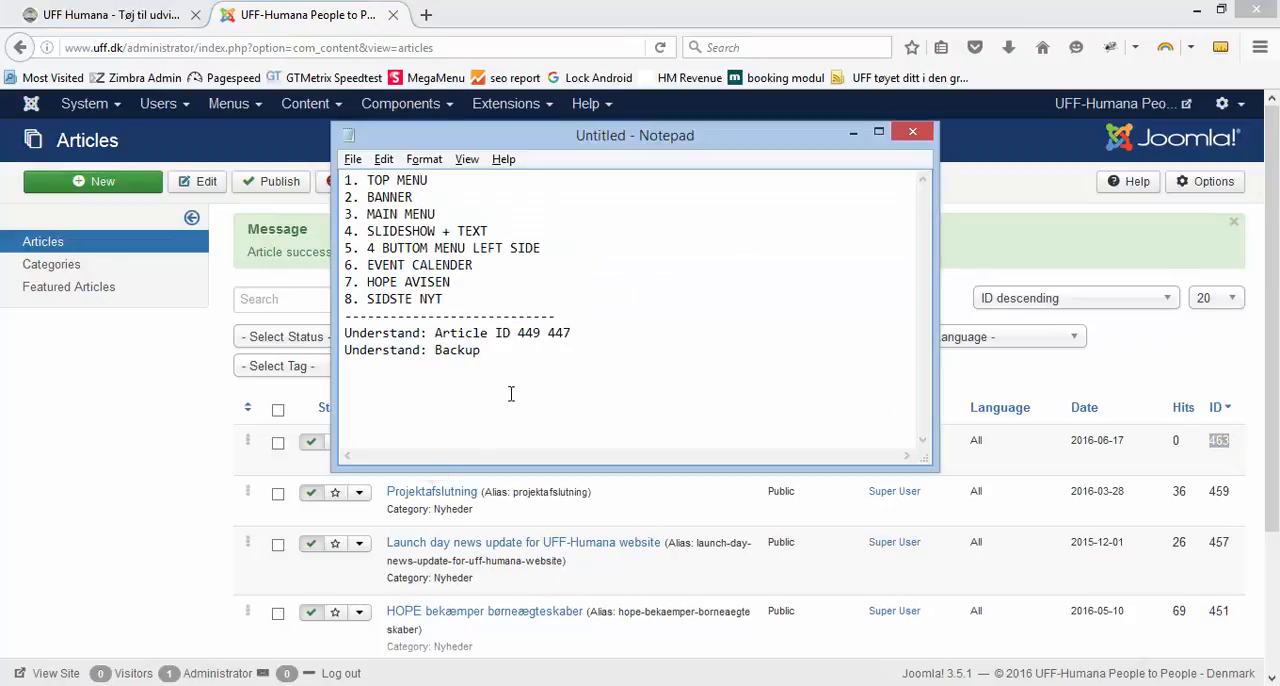
key(ctrl+a)
key(ctrl+v)
click(854, 132)
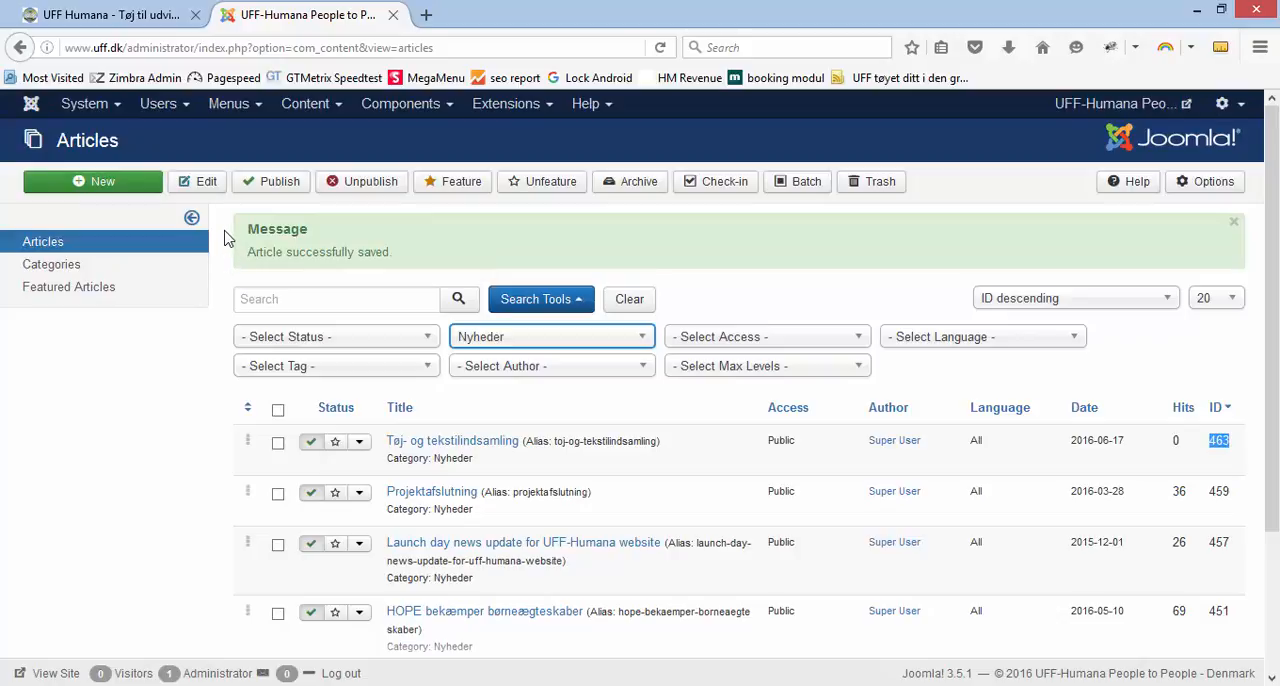
Switch to the public UFF site and reload the front page to check the Sidste Nyt news block
click(128, 14)
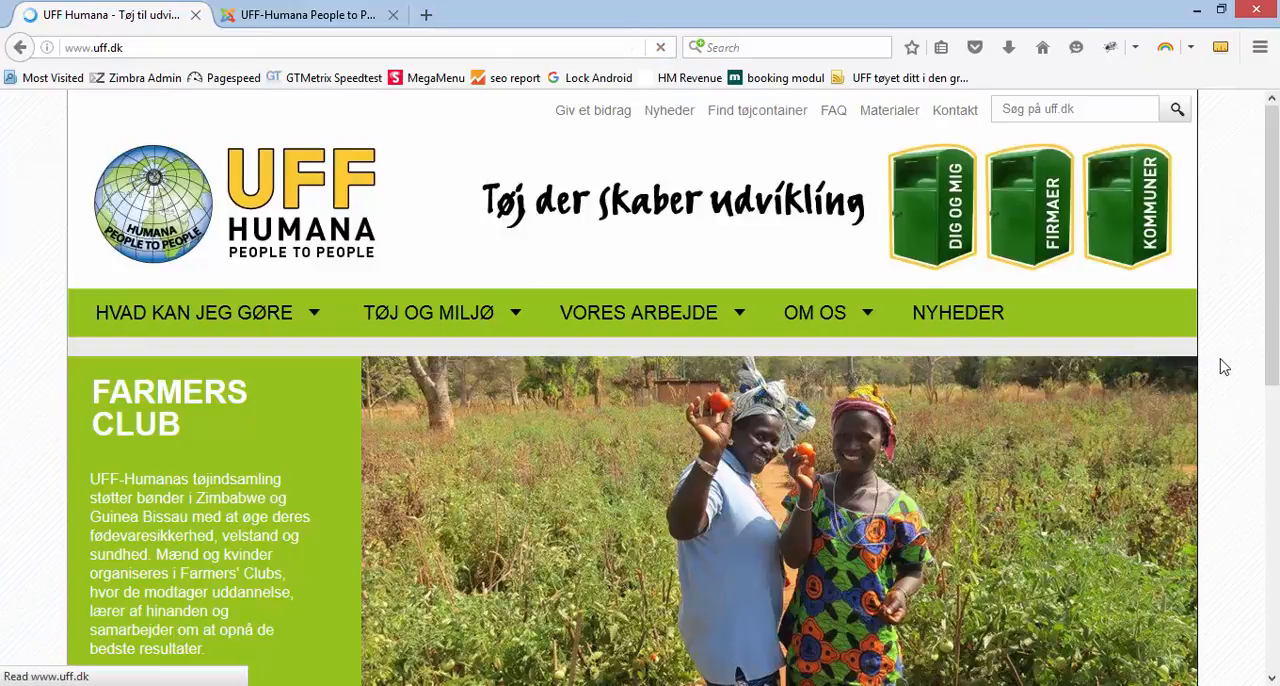
scroll(488, 421, down, 5)
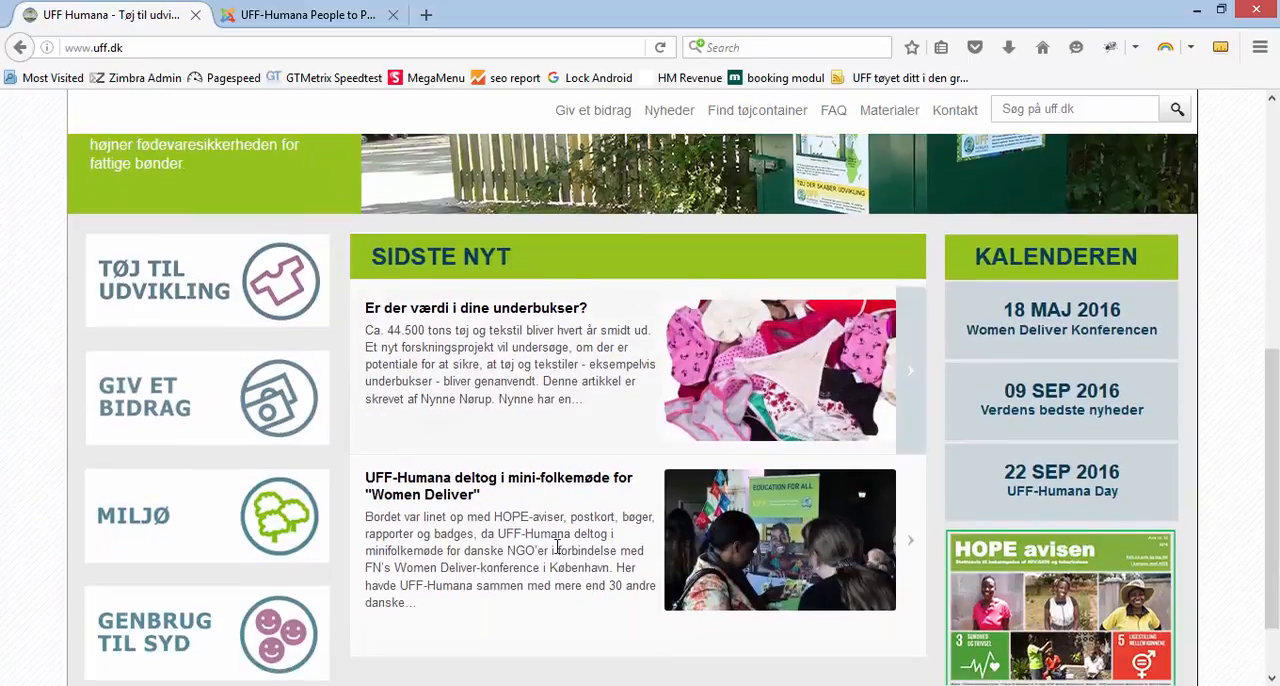
click(660, 50)
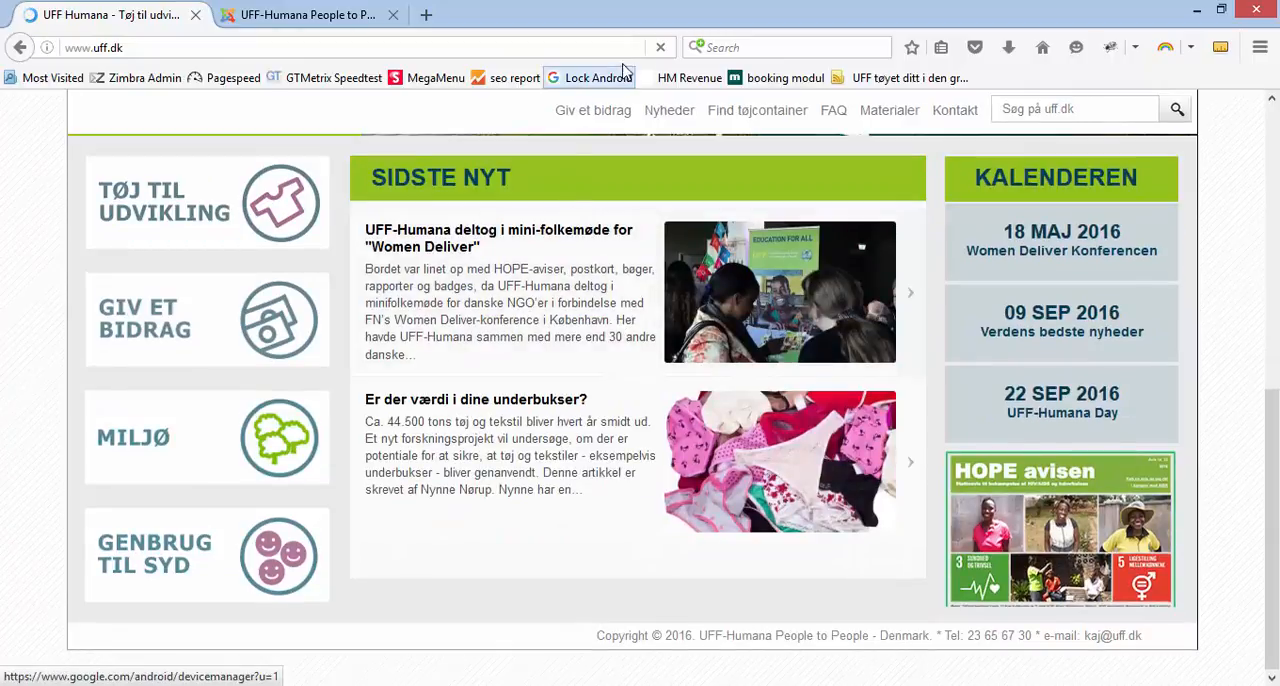
click(661, 50)
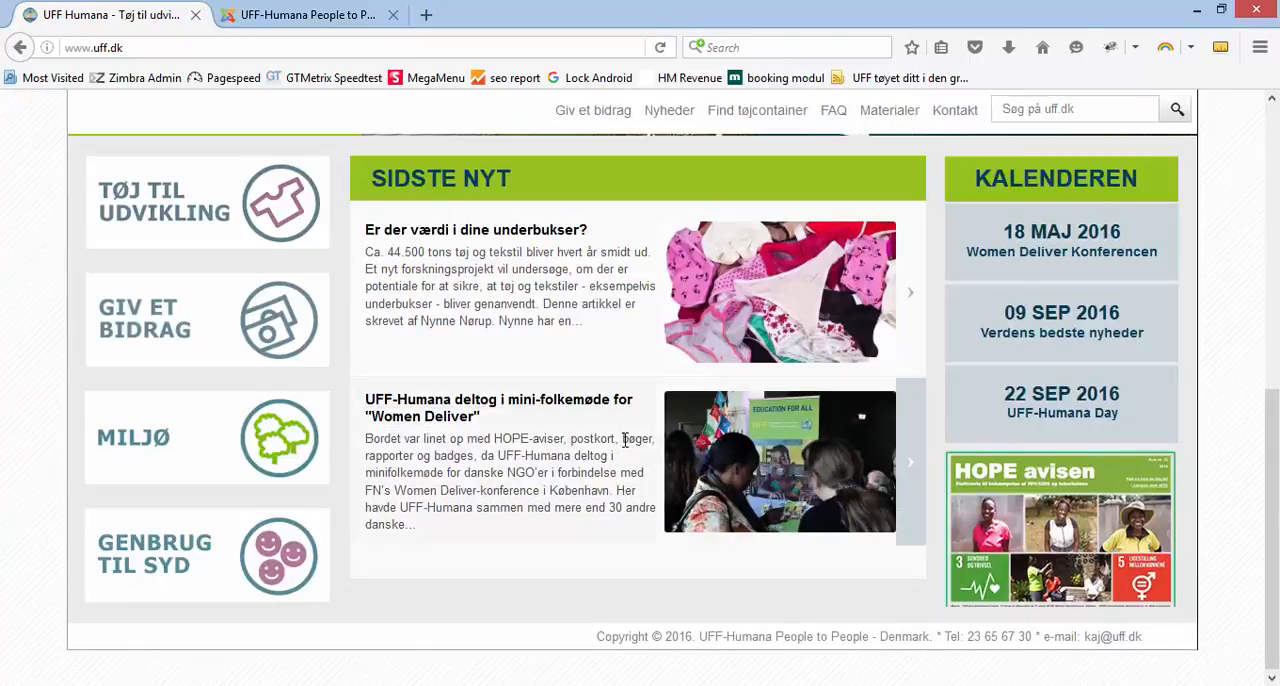
key(F5)
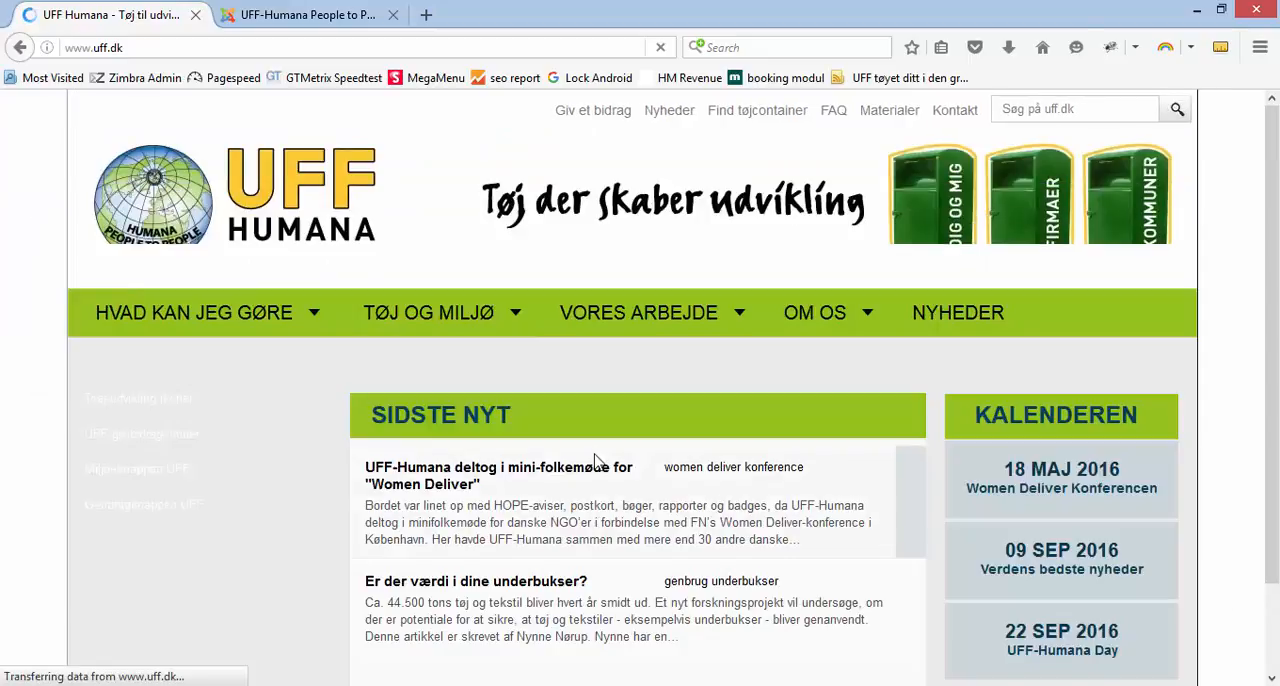
scroll(585, 455, down, 5)
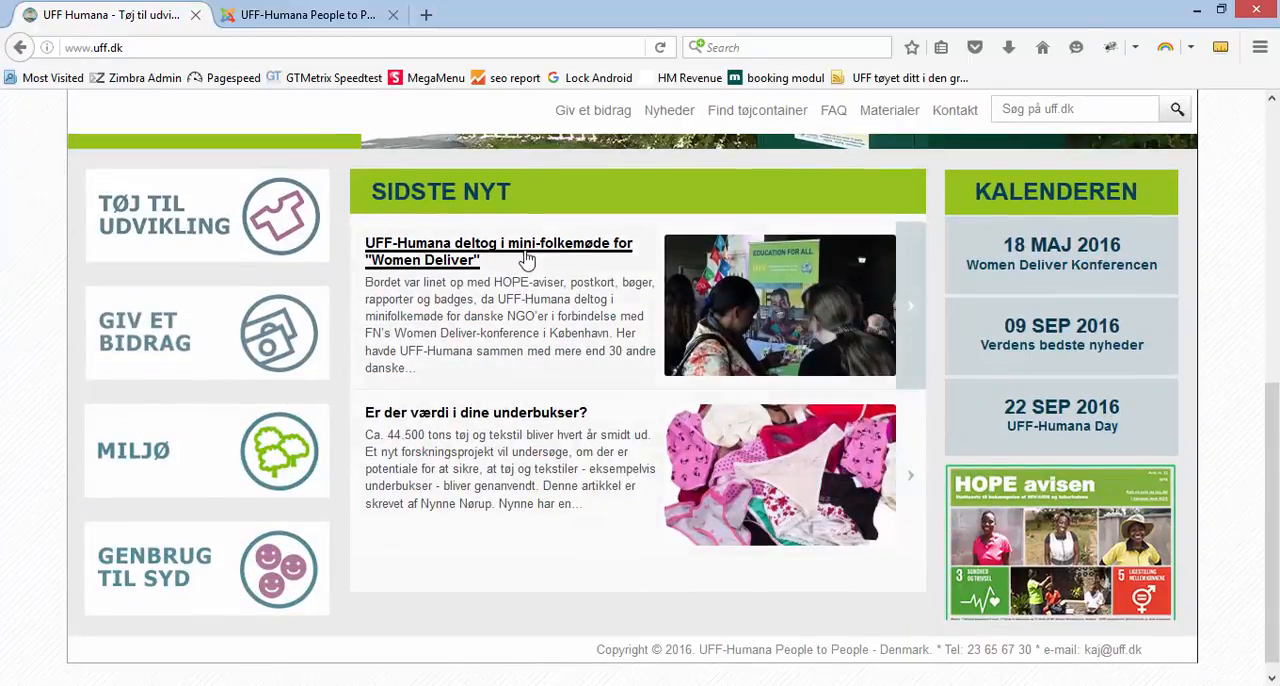
Open the public Nyheder page and examine the Tøj- og tekstilindsamling entry in the news list
scroll(577, 398, up, 3)
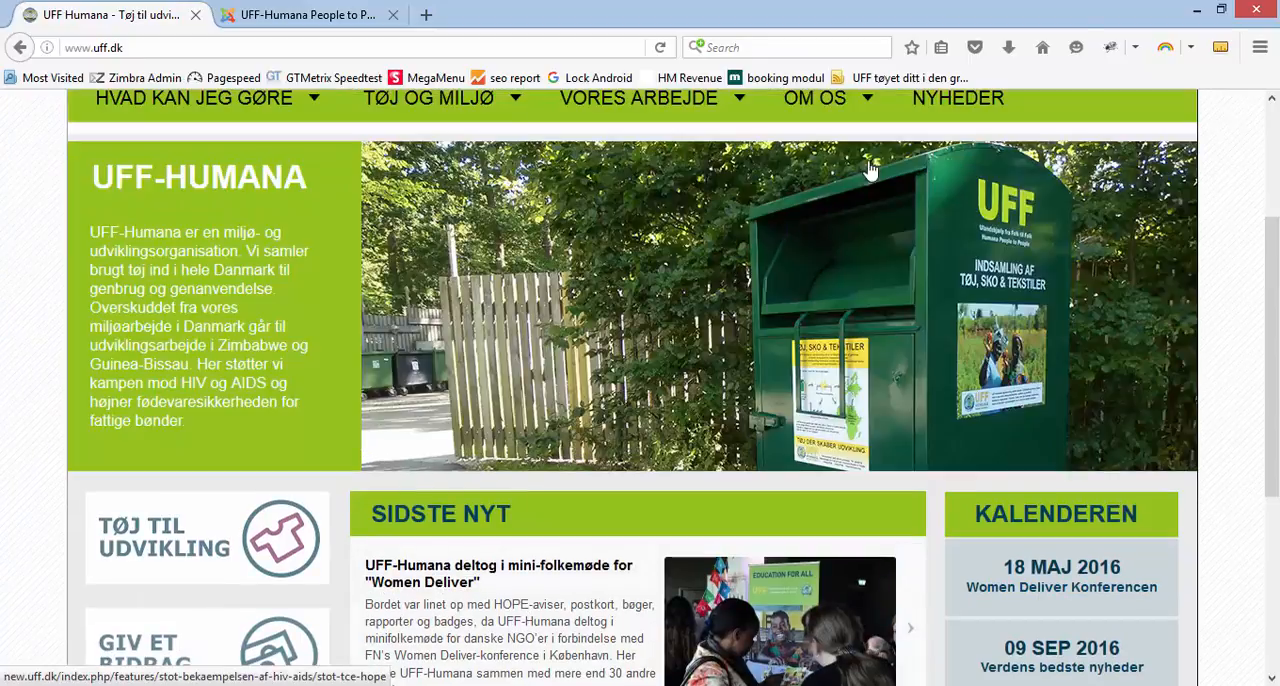
click(935, 100)
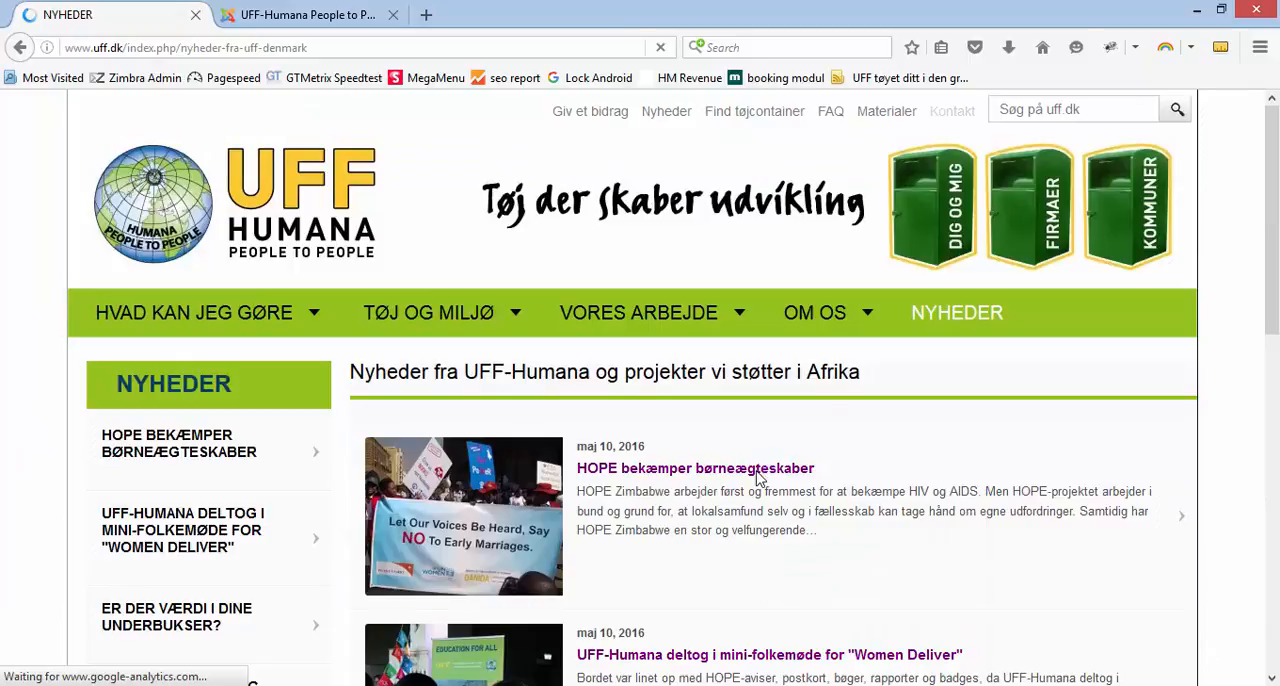
scroll(760, 480, down, 8)
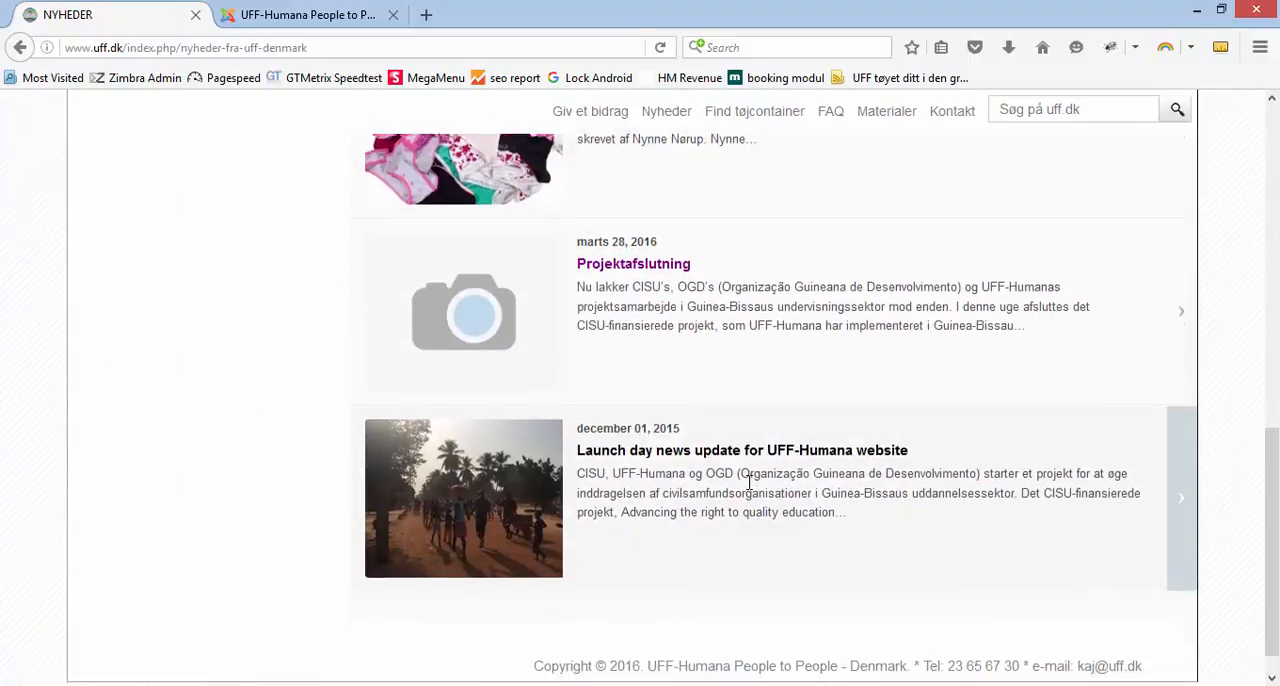
scroll(749, 482, up, 8)
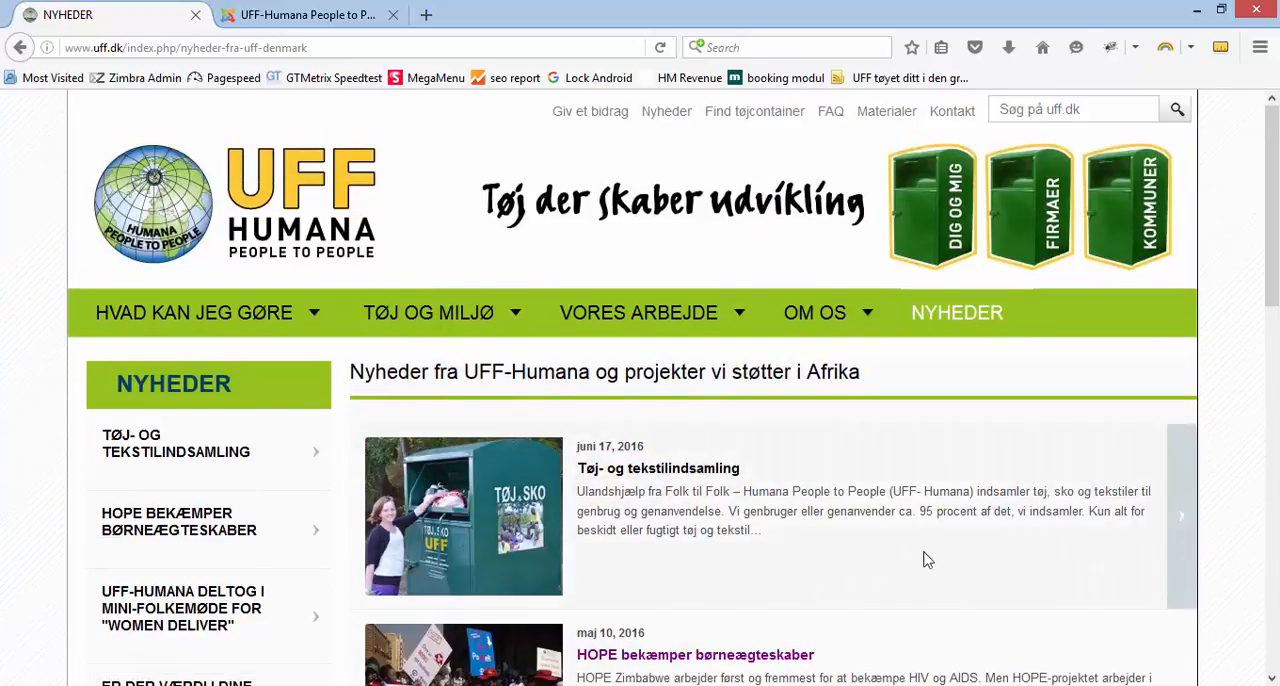
scroll(770, 505, down, 2)
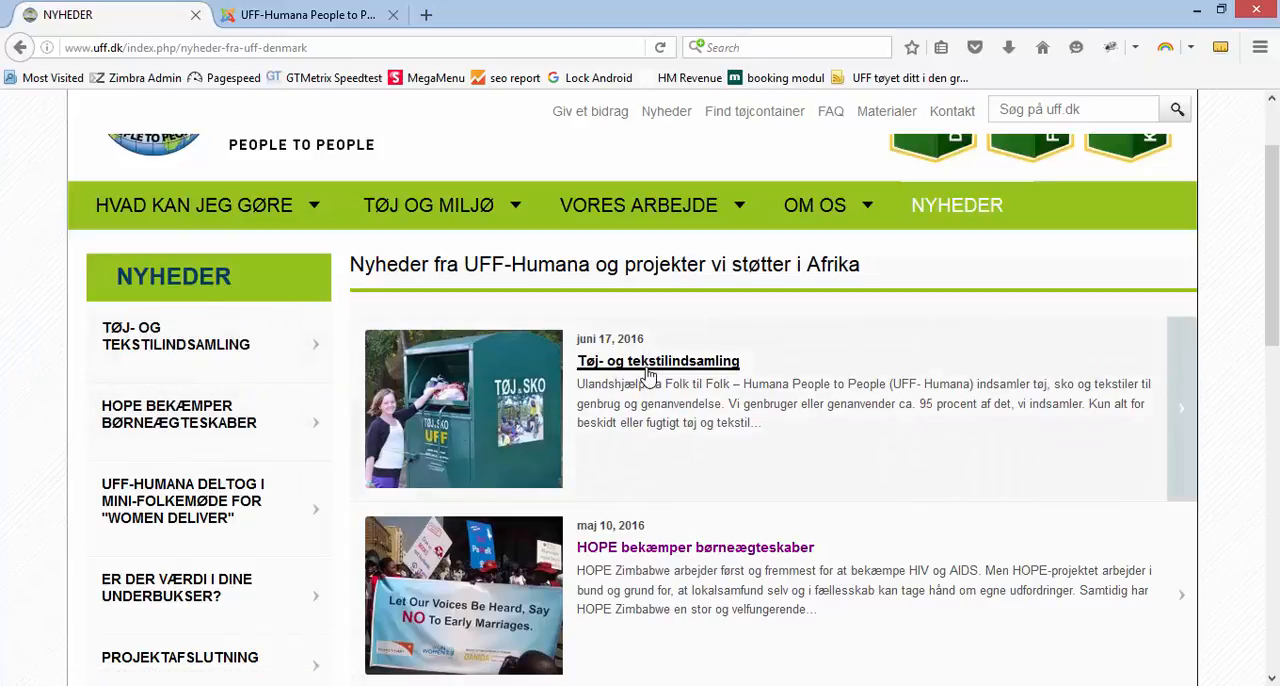
scroll(803, 407, down, 1)
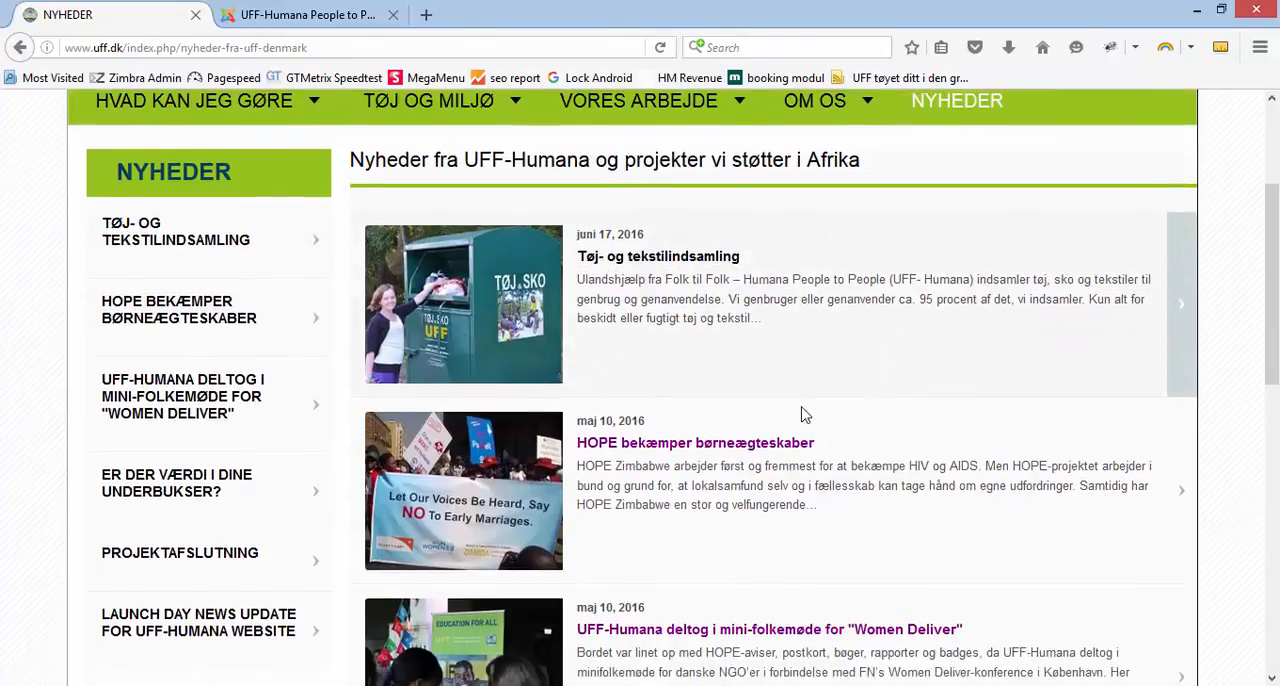
scroll(803, 407, up, 2)
scroll(800, 428, down, 1)
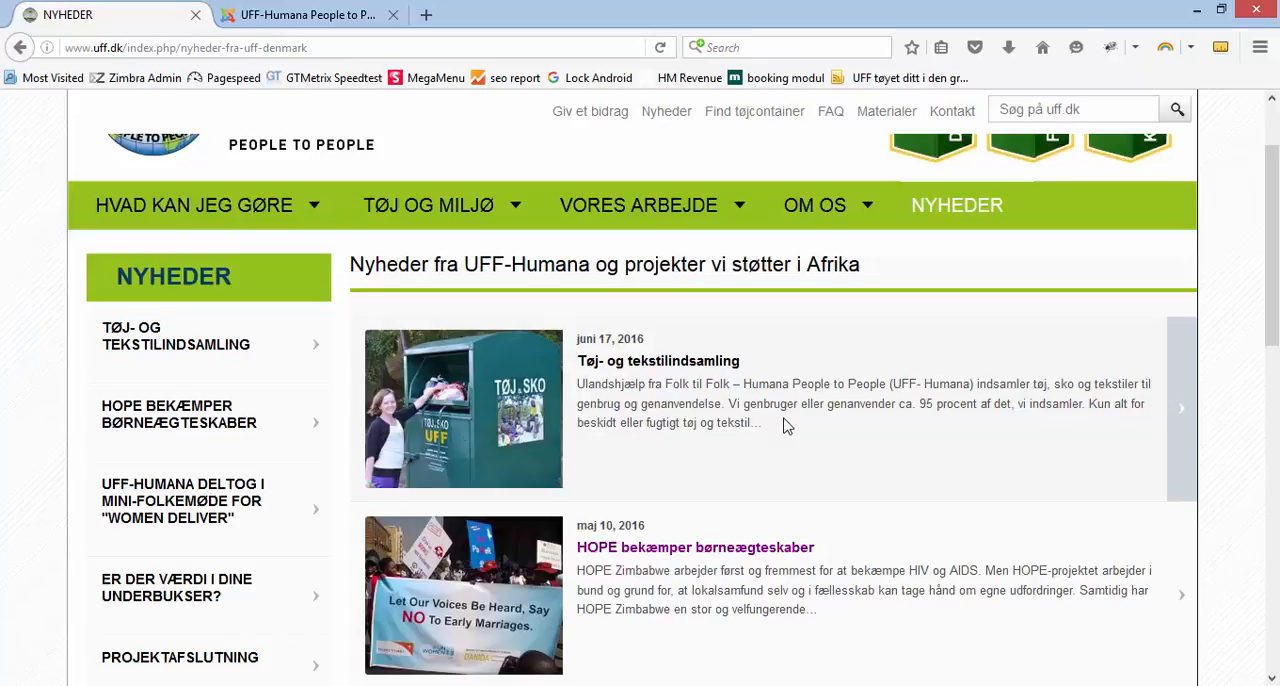
scroll(300, 200, up, 3)
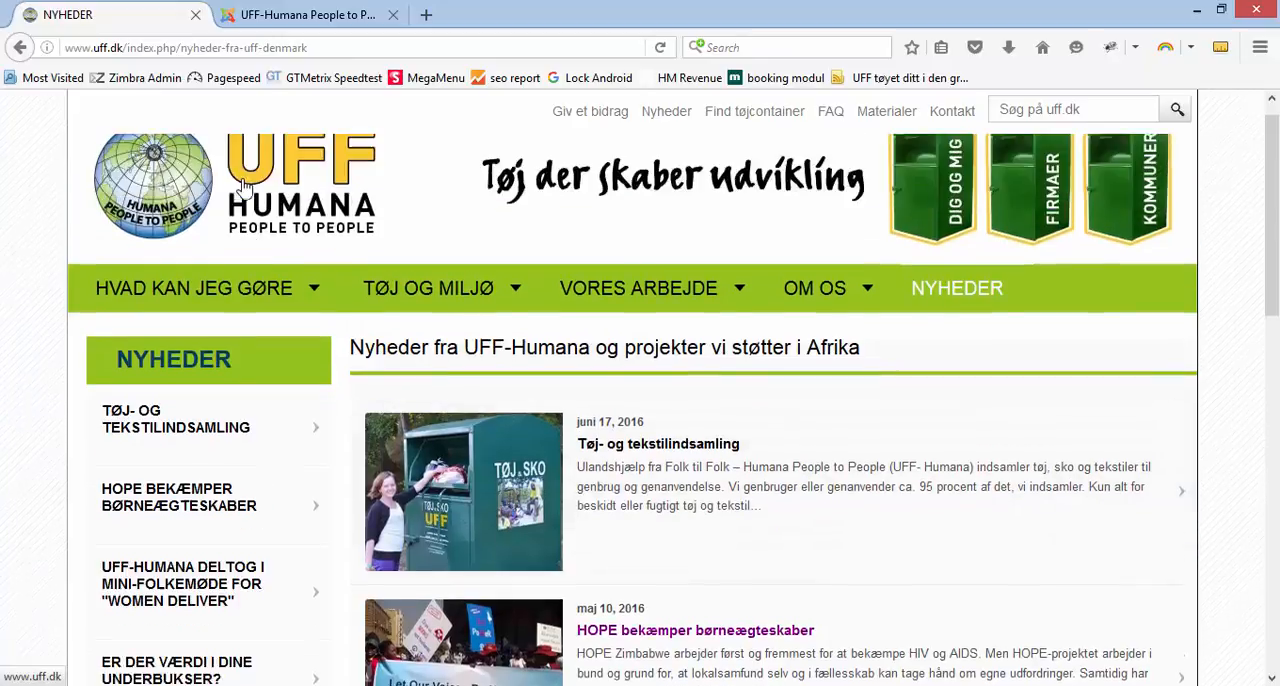
Return to the public front page and reload it to compare which articles the Sidste Nyt block shows
click(175, 205)
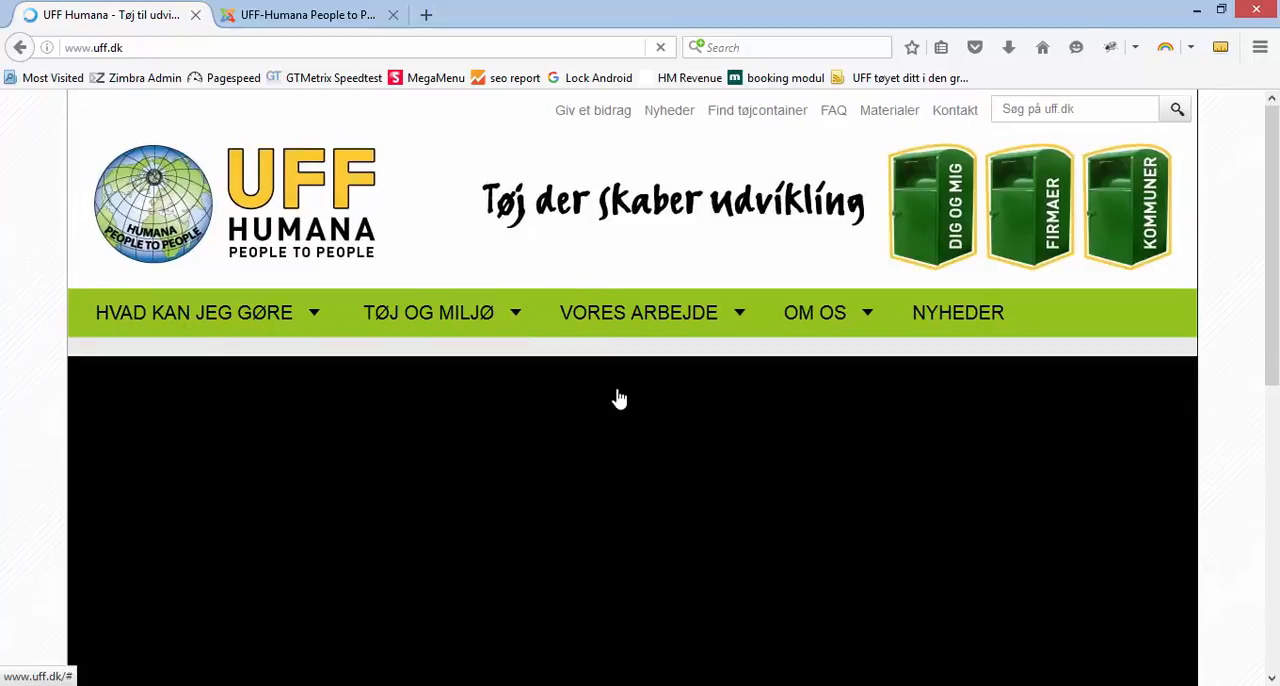
scroll(617, 402, down, 5)
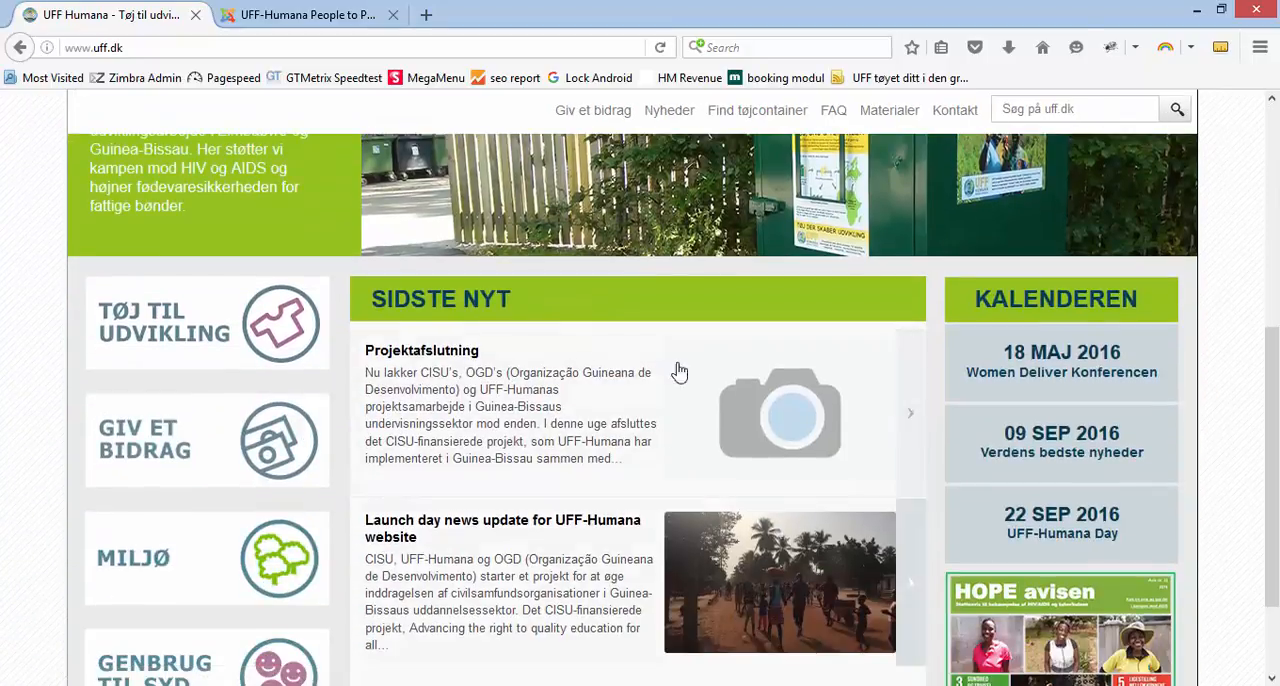
click(661, 48)
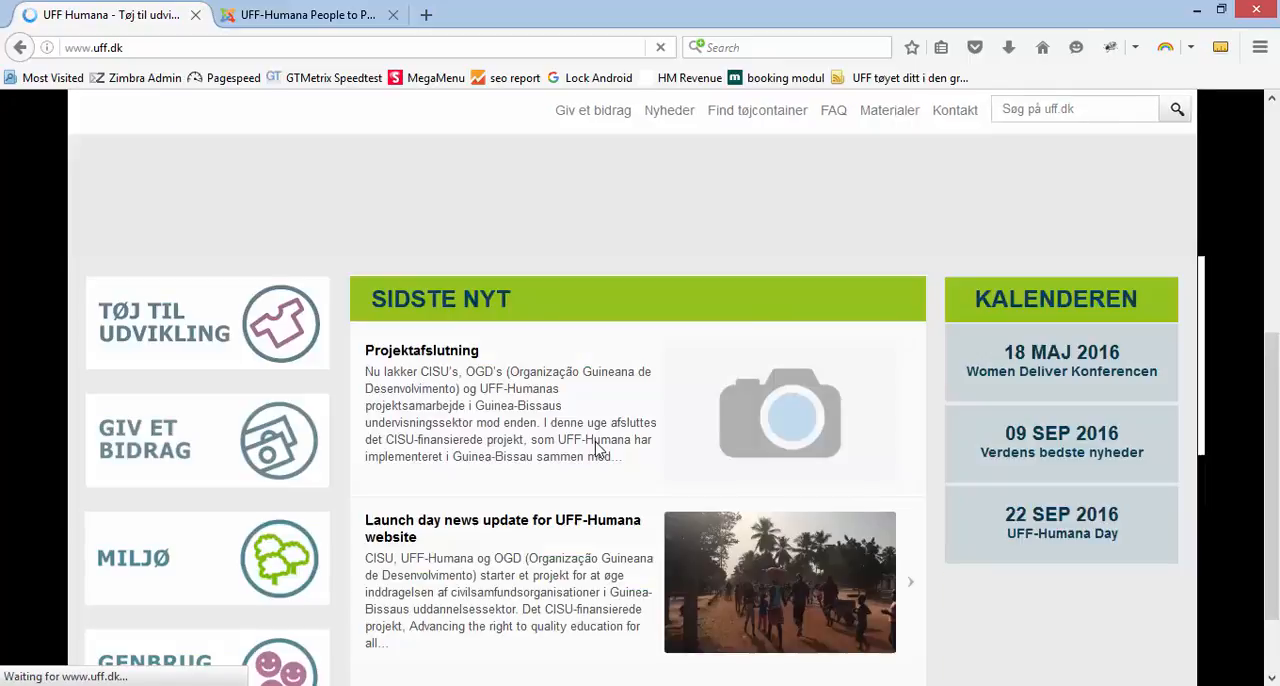
scroll(588, 306, down, 1)
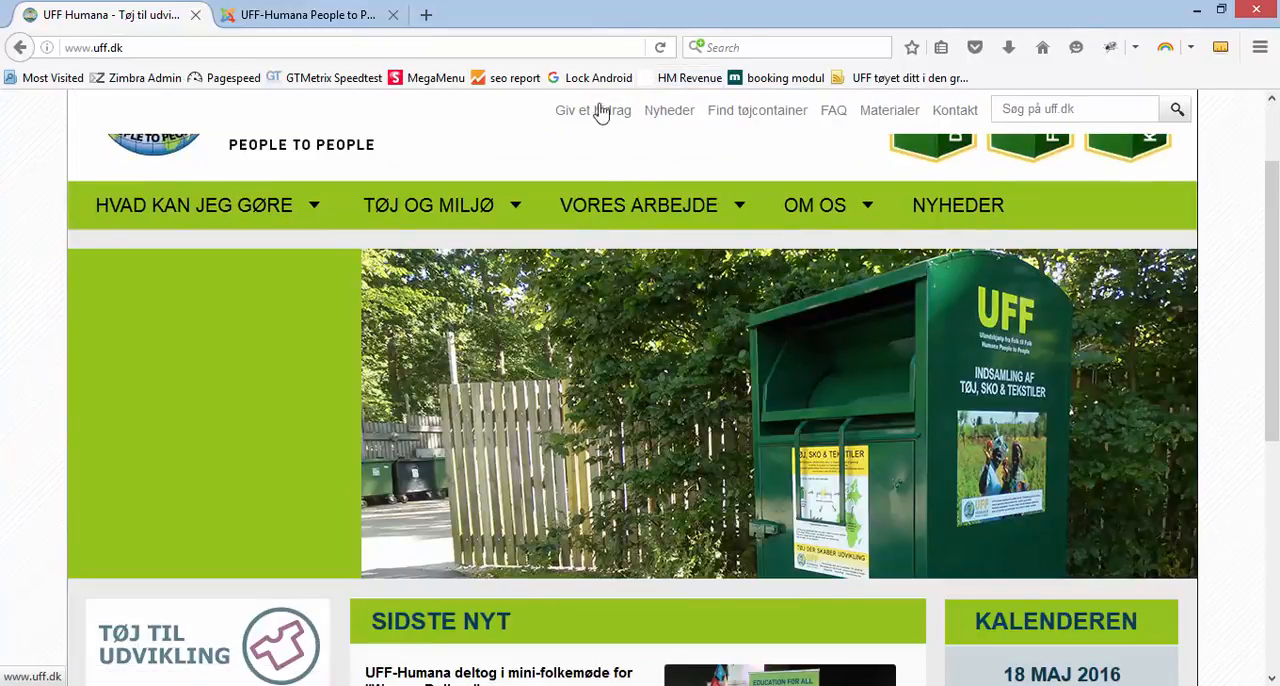
scroll(642, 182, up, 2)
scroll(642, 155, down, 5)
scroll(642, 155, down, 1)
click(660, 47)
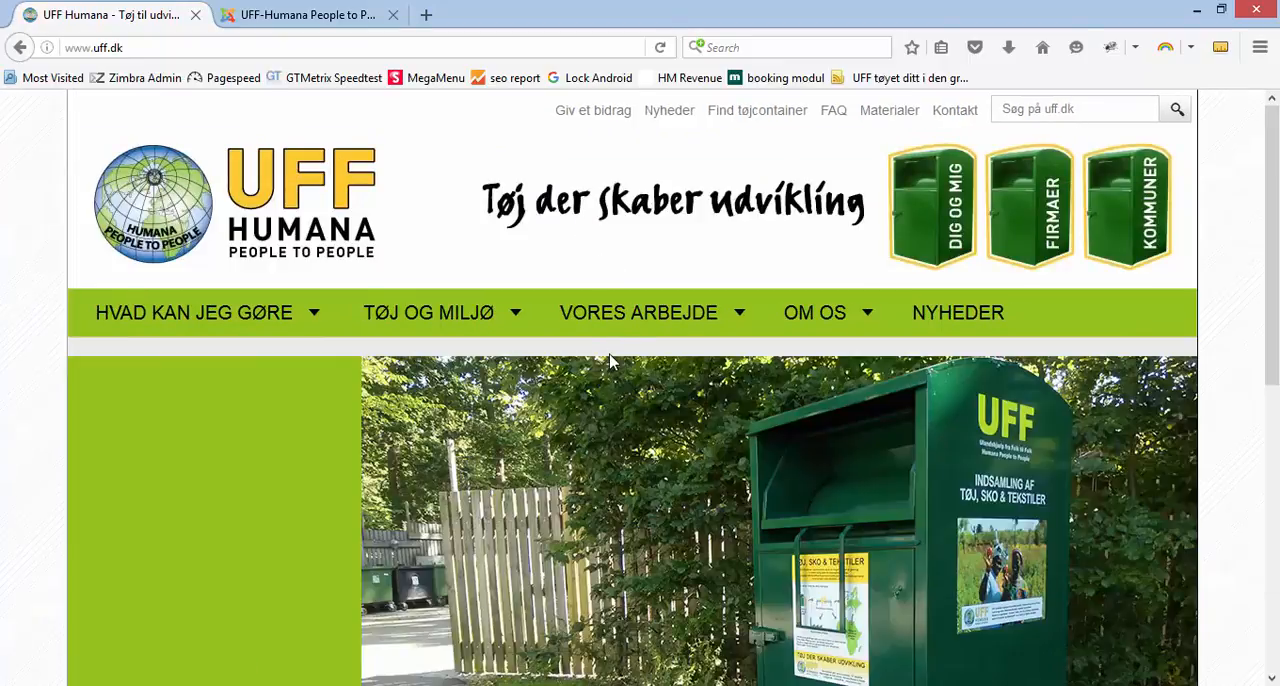
scroll(610, 365, down, 5)
scroll(603, 370, down, 2)
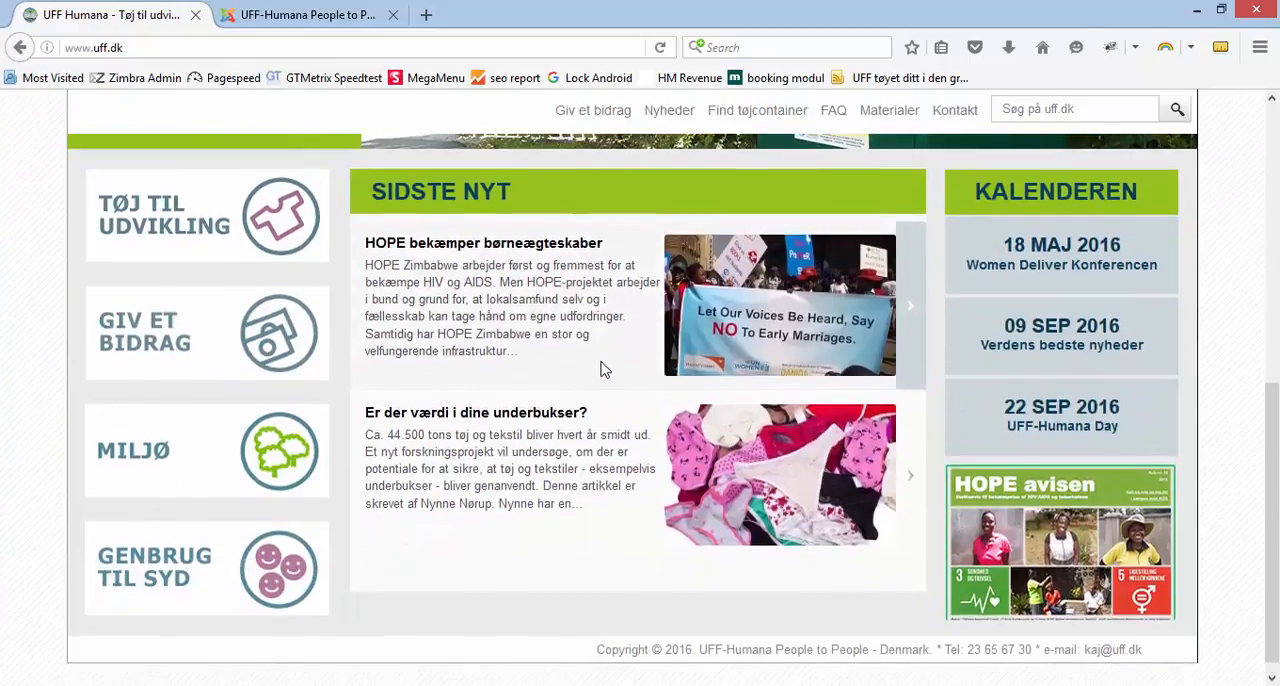
Back in the Joomla administration, close the Tøj- og tekstilindsamling article and open the site modules list
click(296, 16)
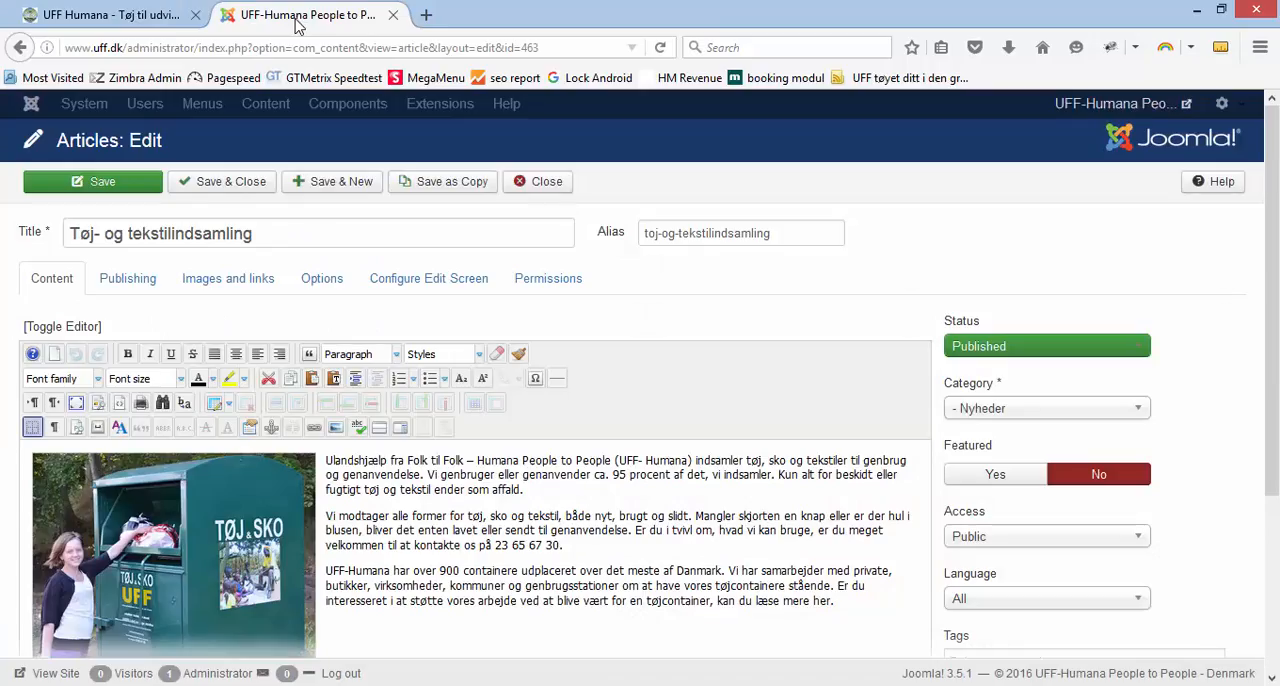
click(540, 186)
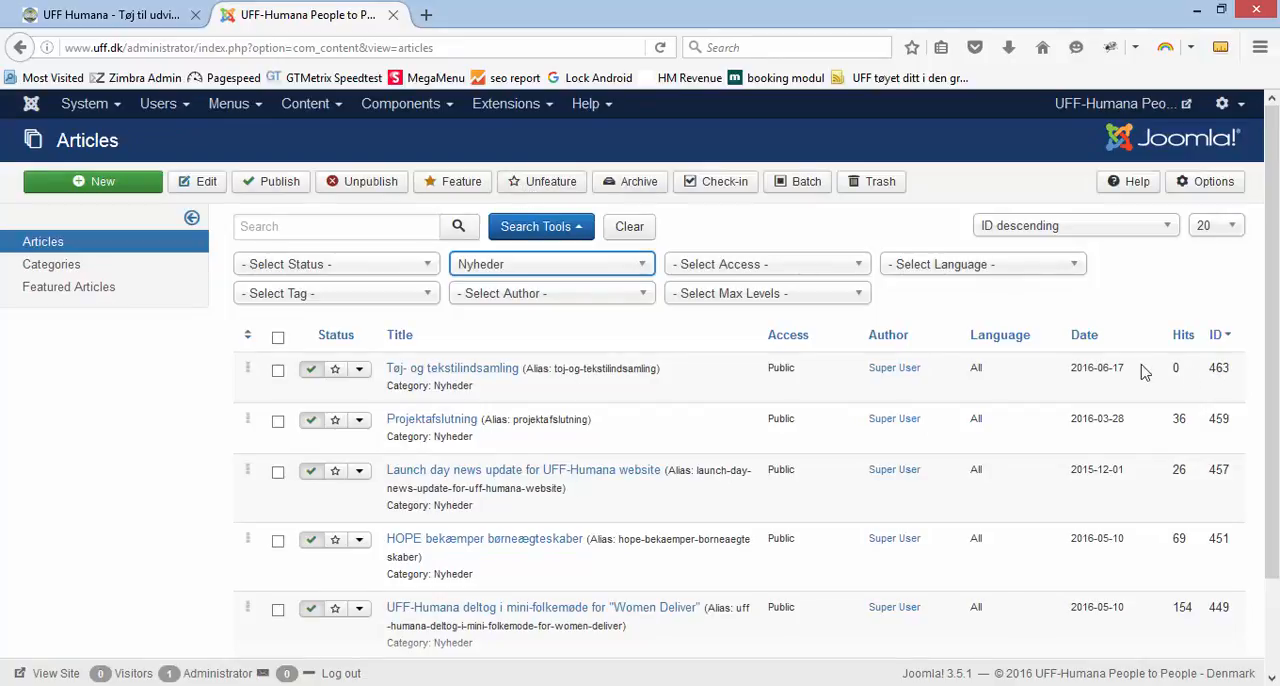
click(500, 104)
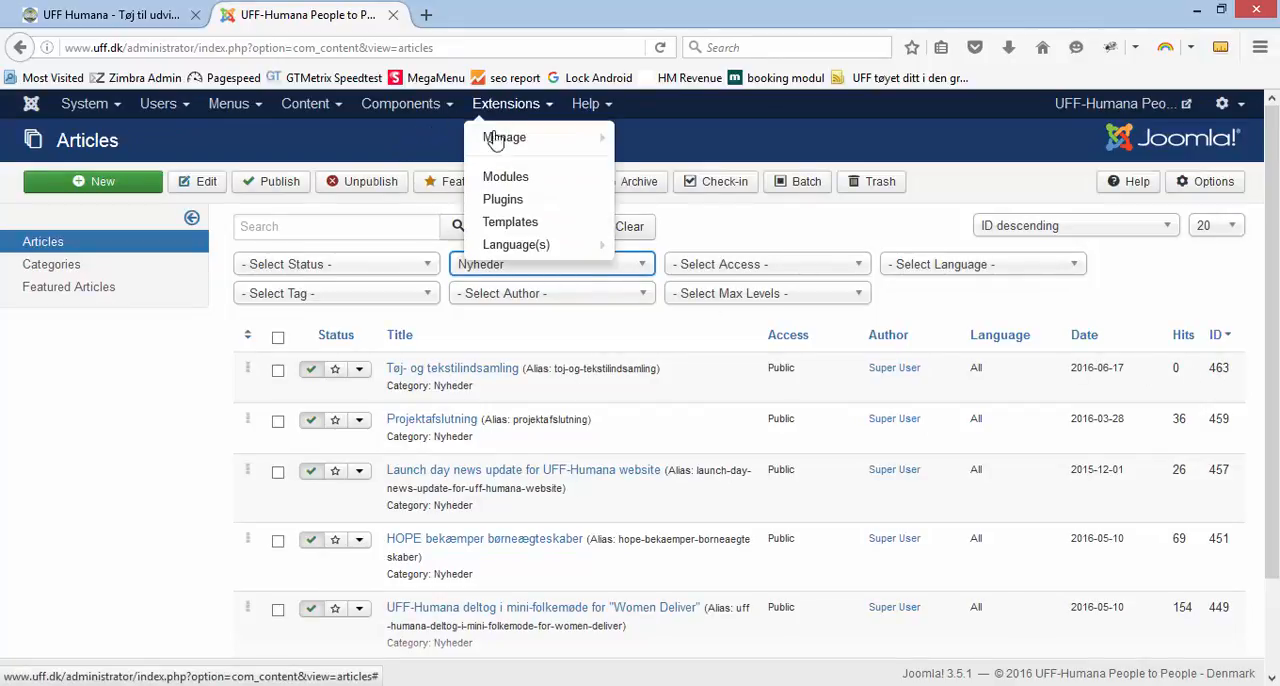
click(506, 178)
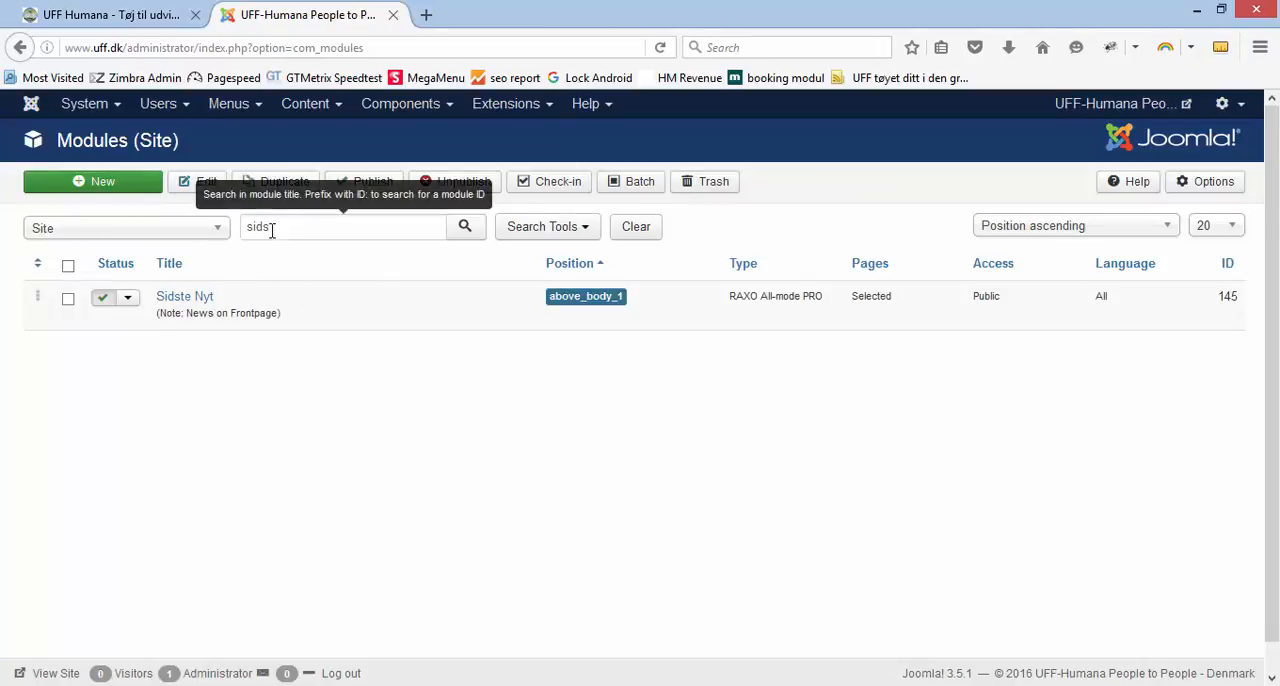
Clear the module search filter and open the Sidste Nyt module for editing
drag(271, 229, 237, 240)
key(BackSpace)
key(Return)
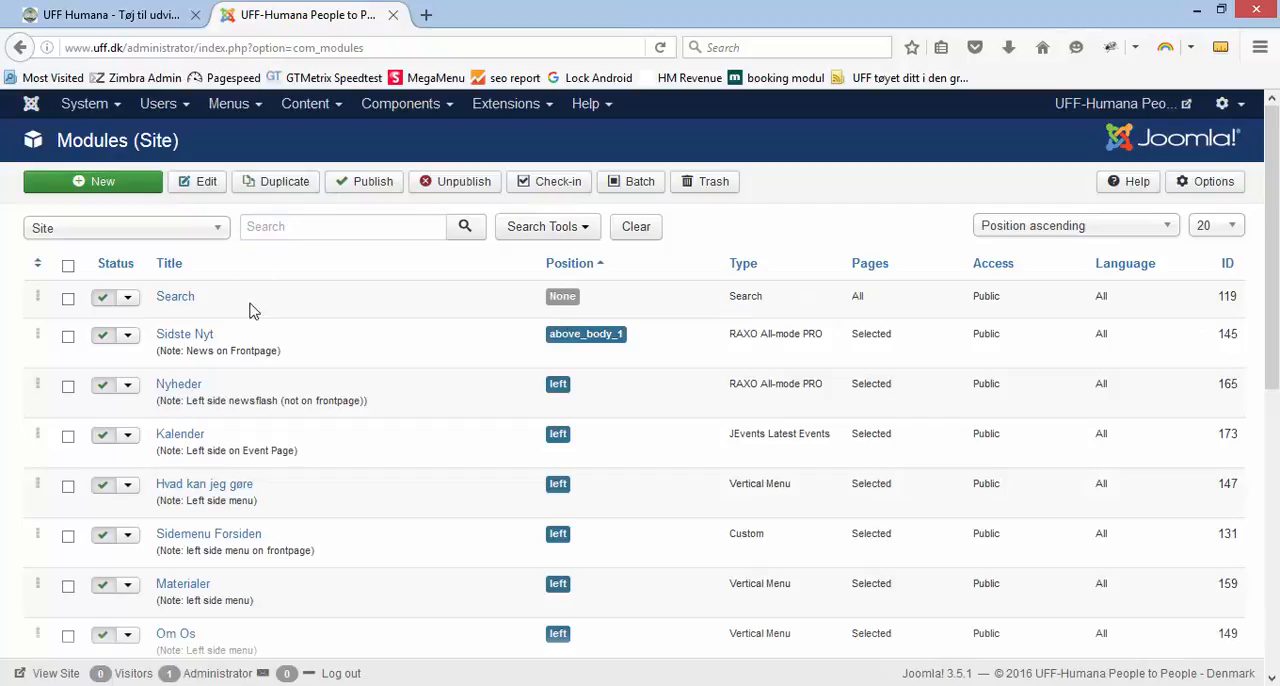
click(190, 336)
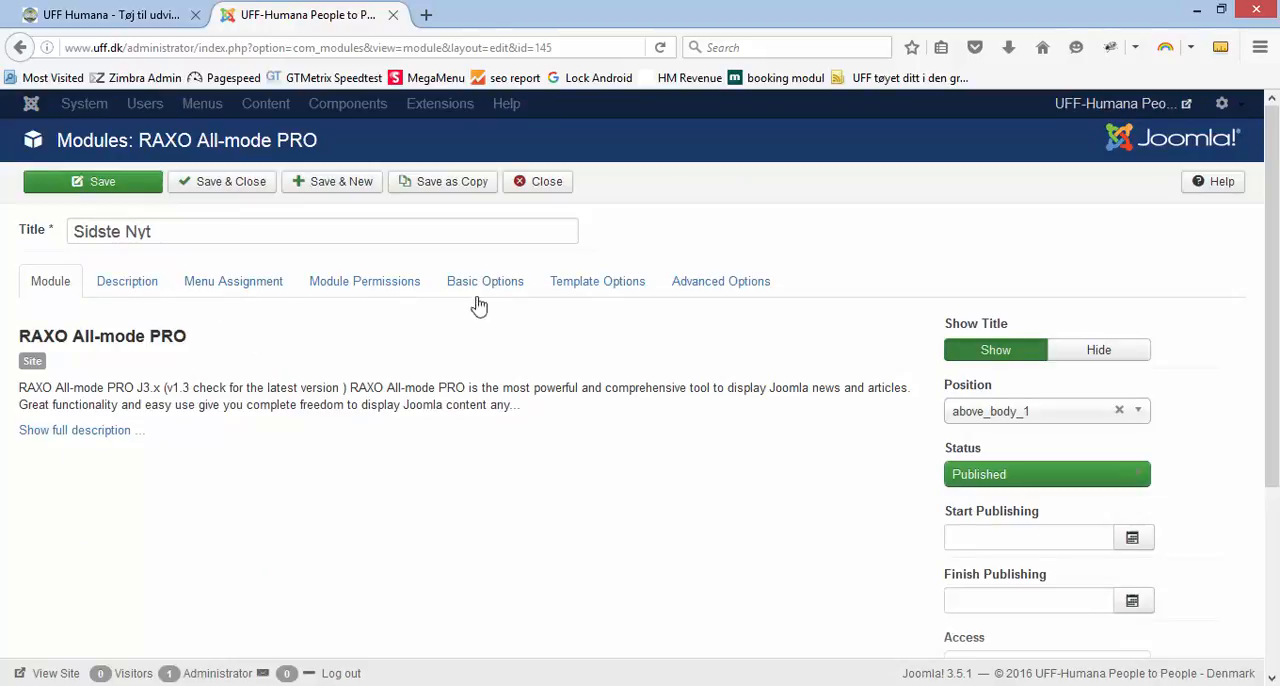
Set the Sidste Nyt module's source to Articles with the IDs 463, 449, and save the module
click(503, 282)
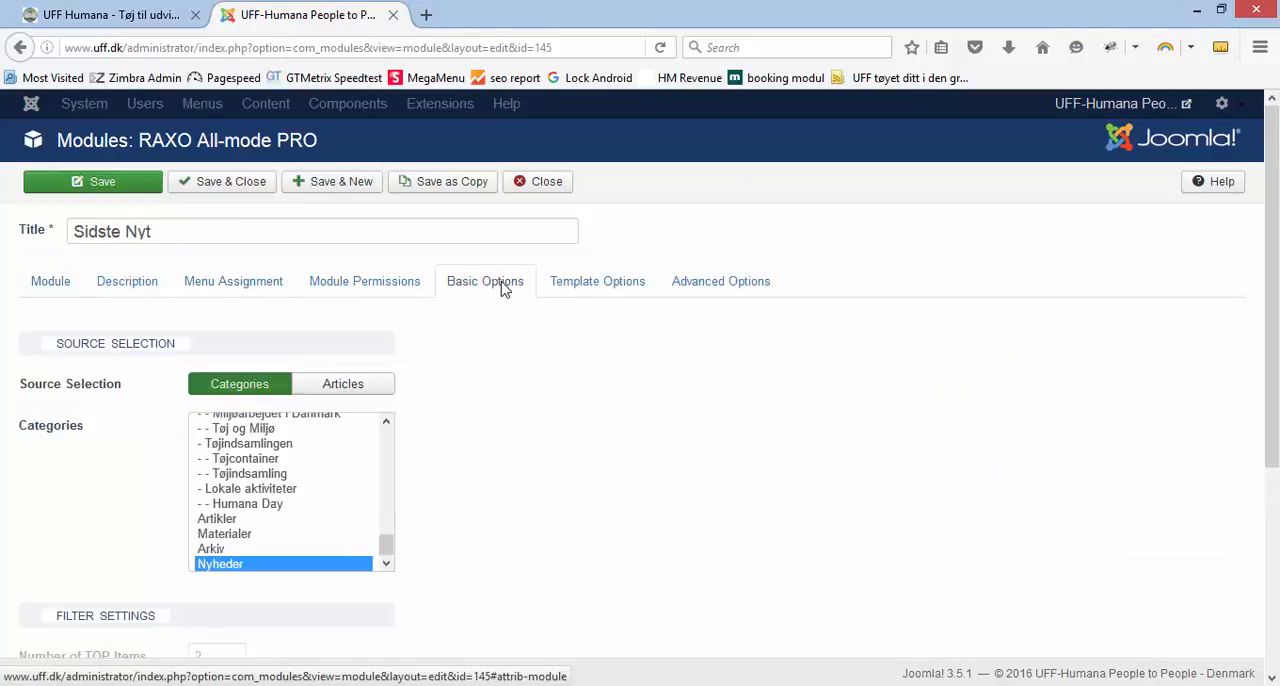
click(337, 388)
click(205, 425)
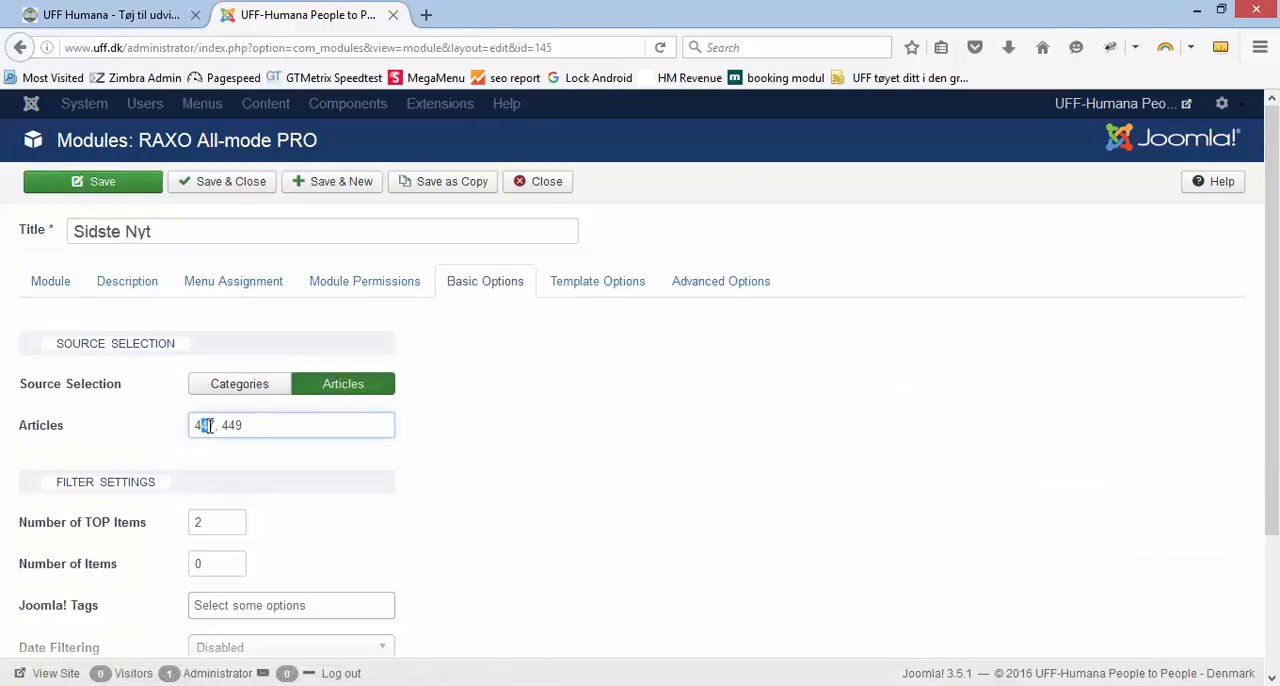
drag(207, 425, 212, 426)
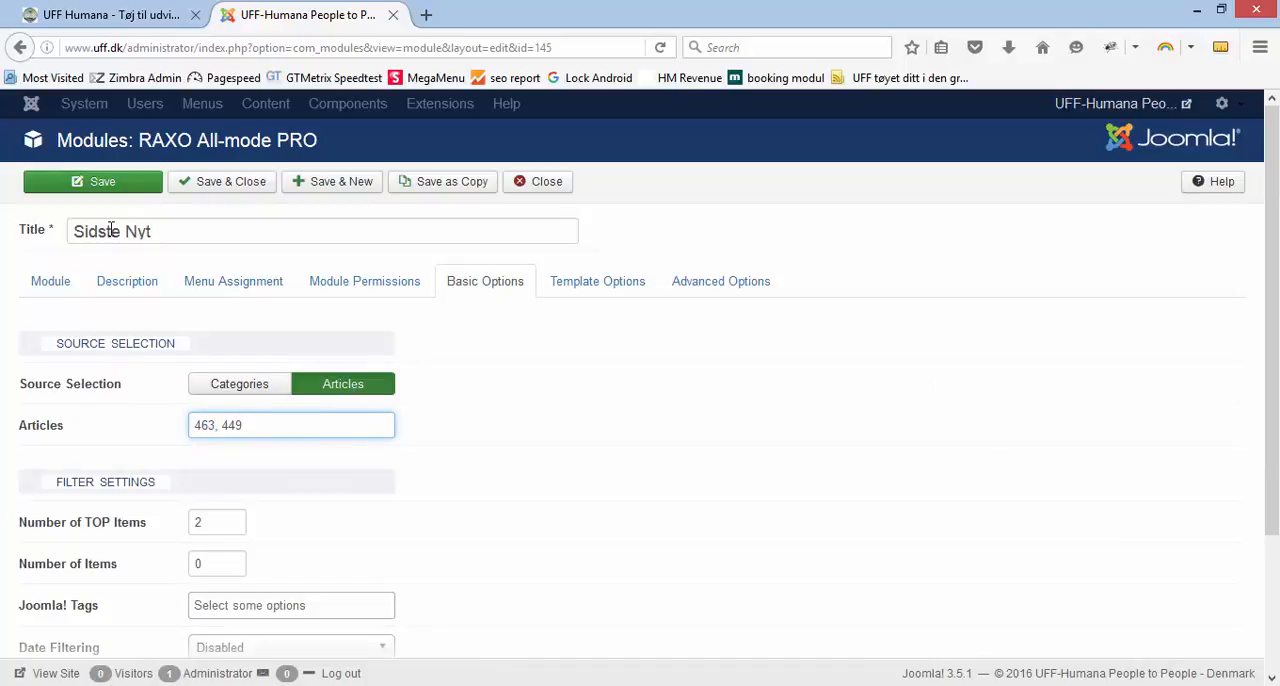
click(103, 186)
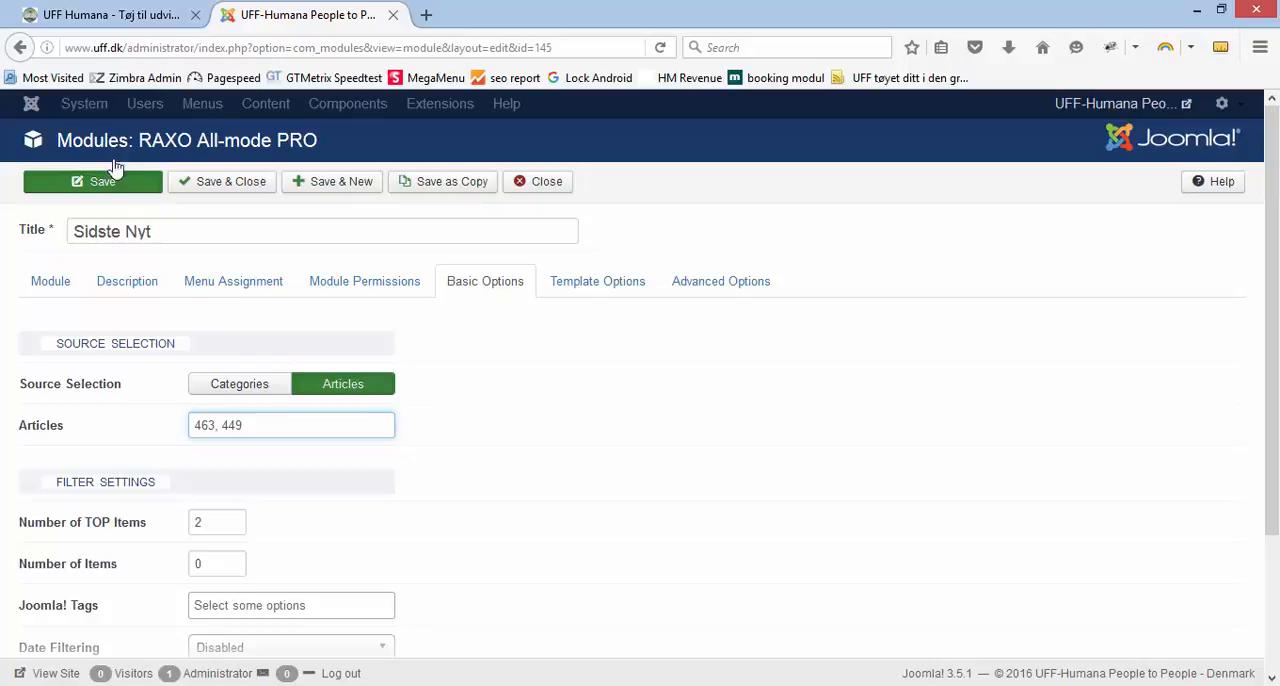
Reload the public front page and check the two articles in the Sidste Nyt block
click(137, 16)
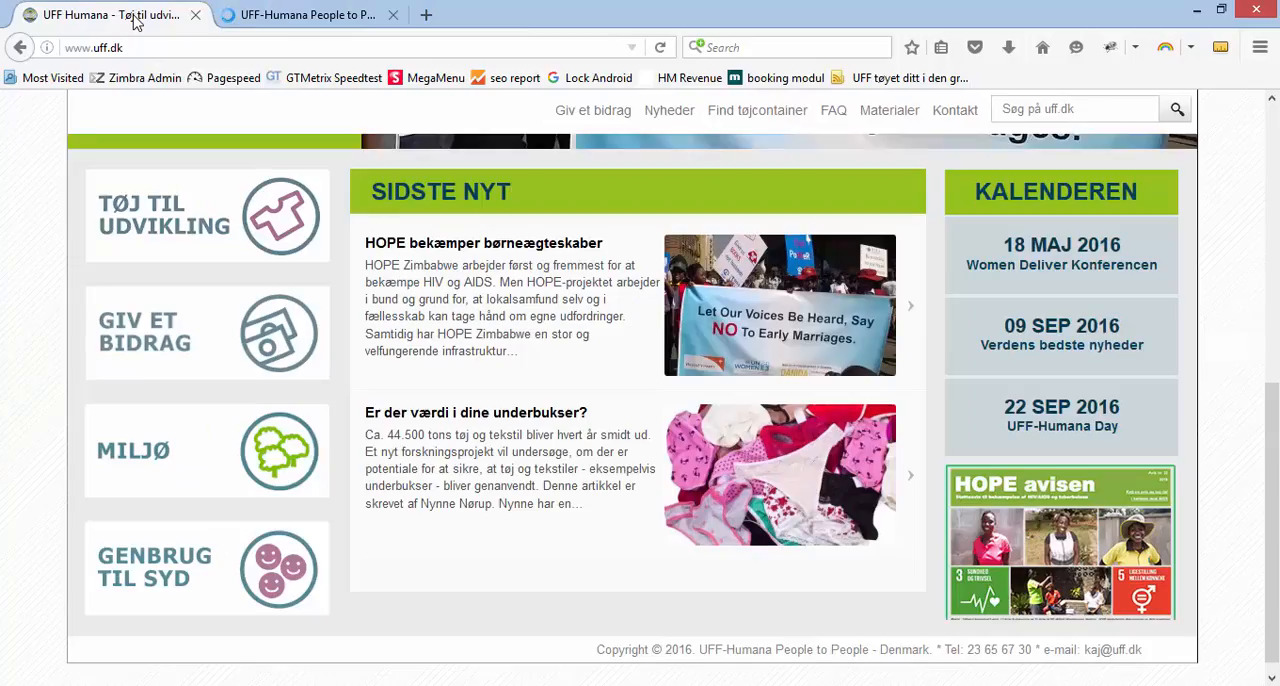
key(F5)
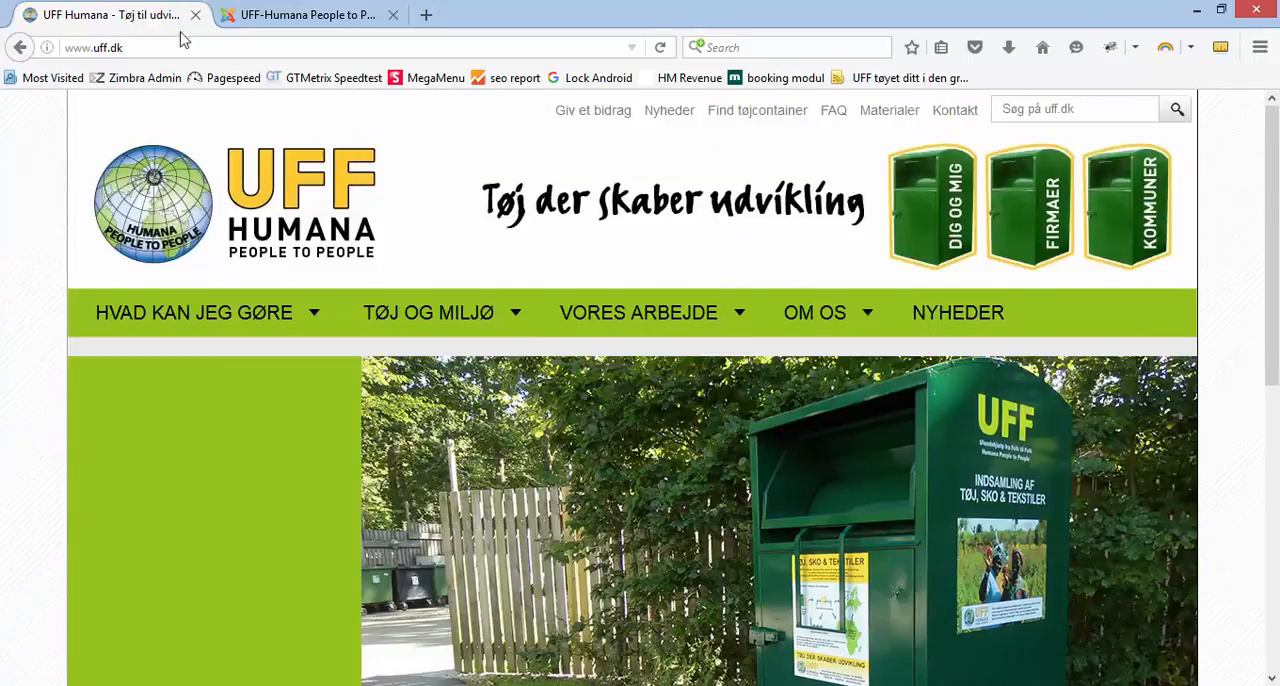
scroll(228, 193, down, 5)
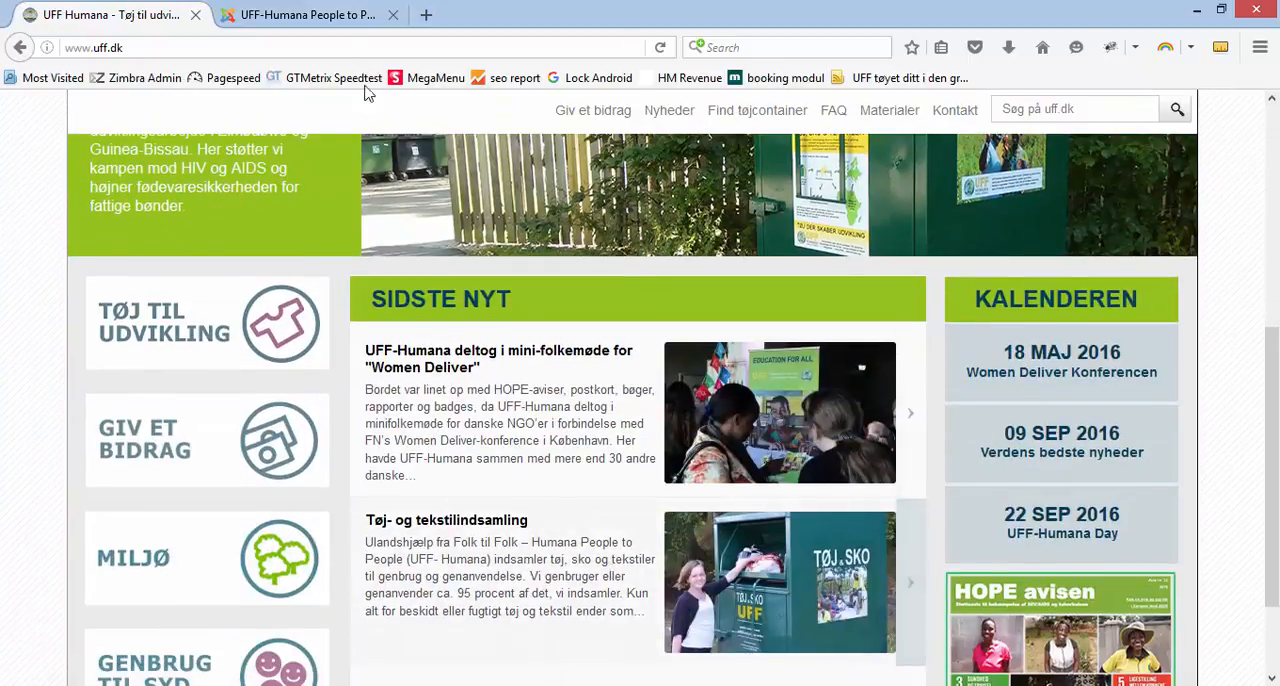
Back in the Joomla administration, set the Sidste Nyt module's source to Categories, order it By Date (newest first), and save the module
click(321, 24)
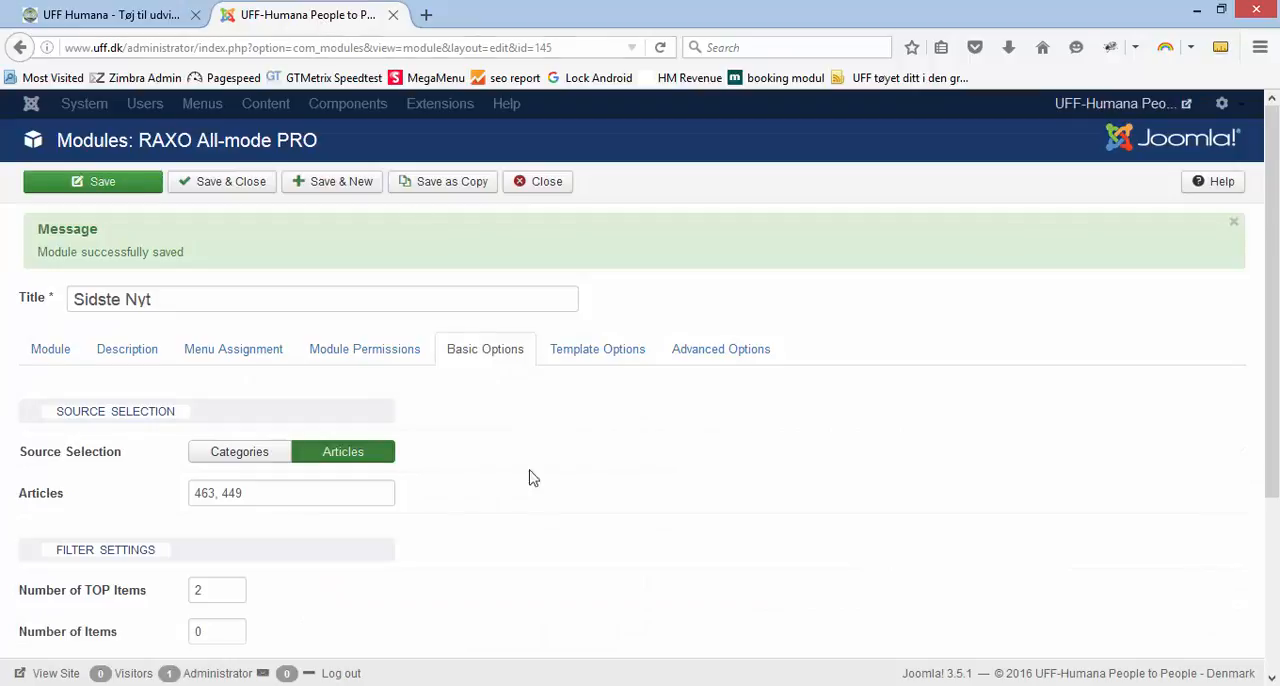
click(262, 460)
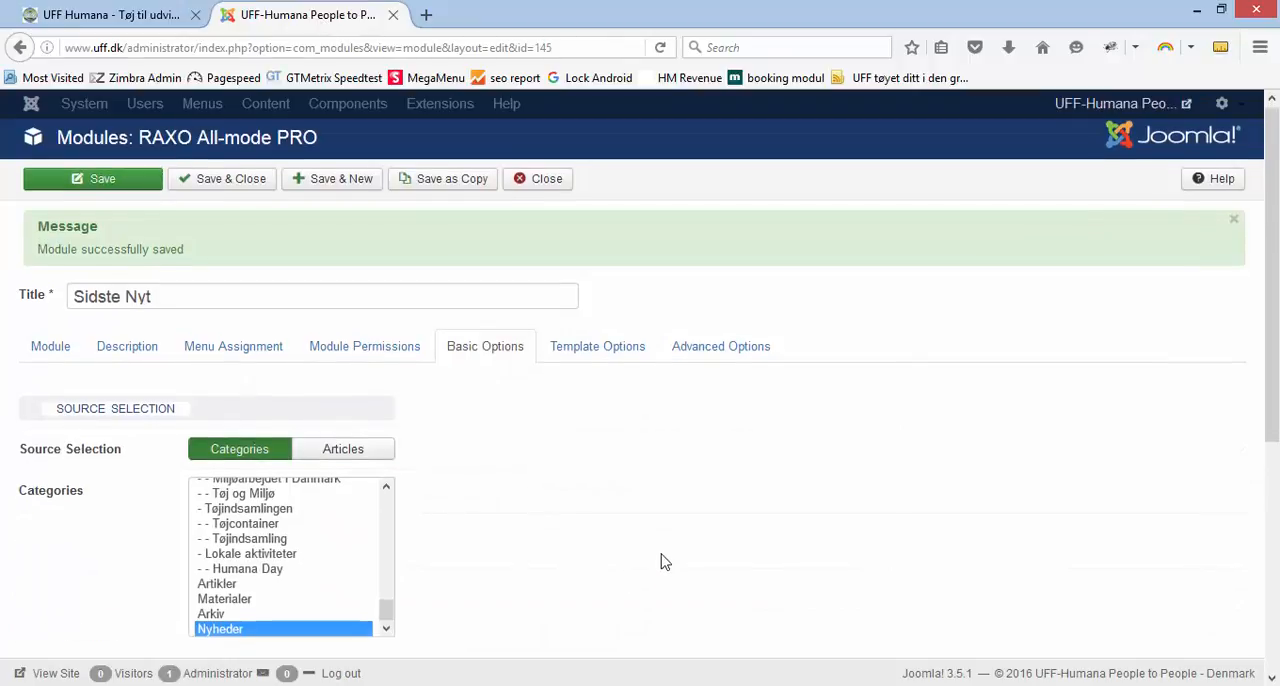
scroll(487, 528, down, 3)
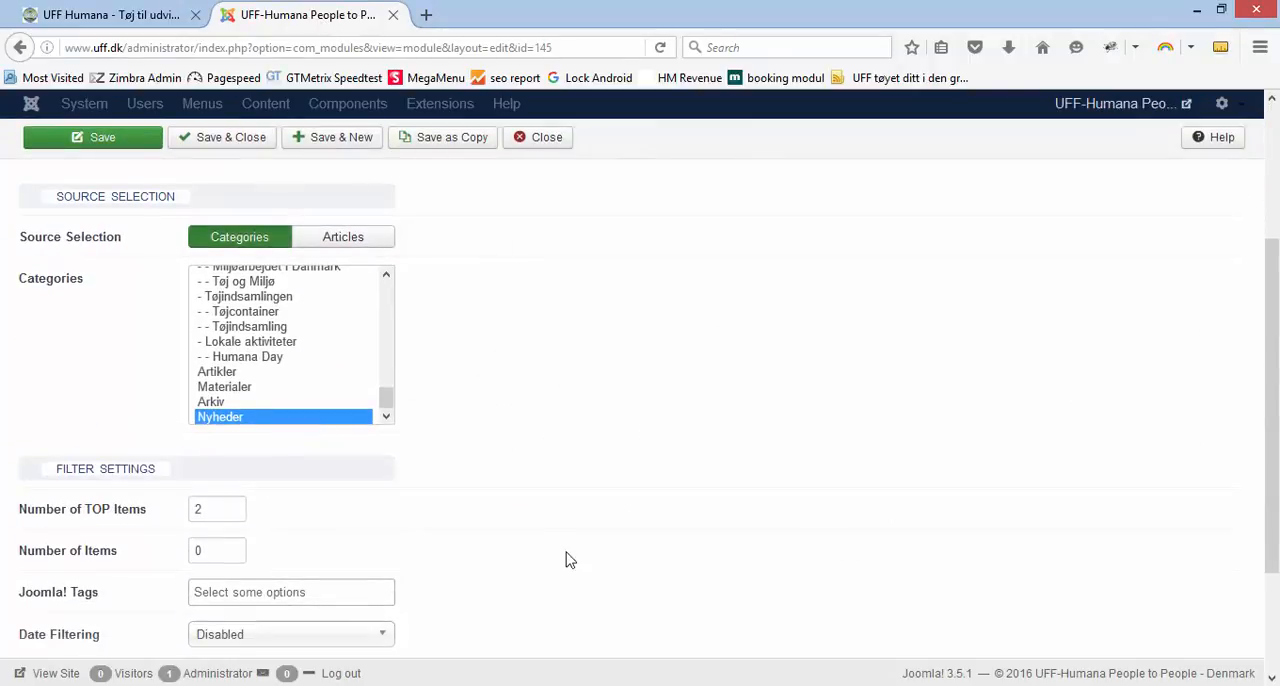
scroll(566, 557, down, 2)
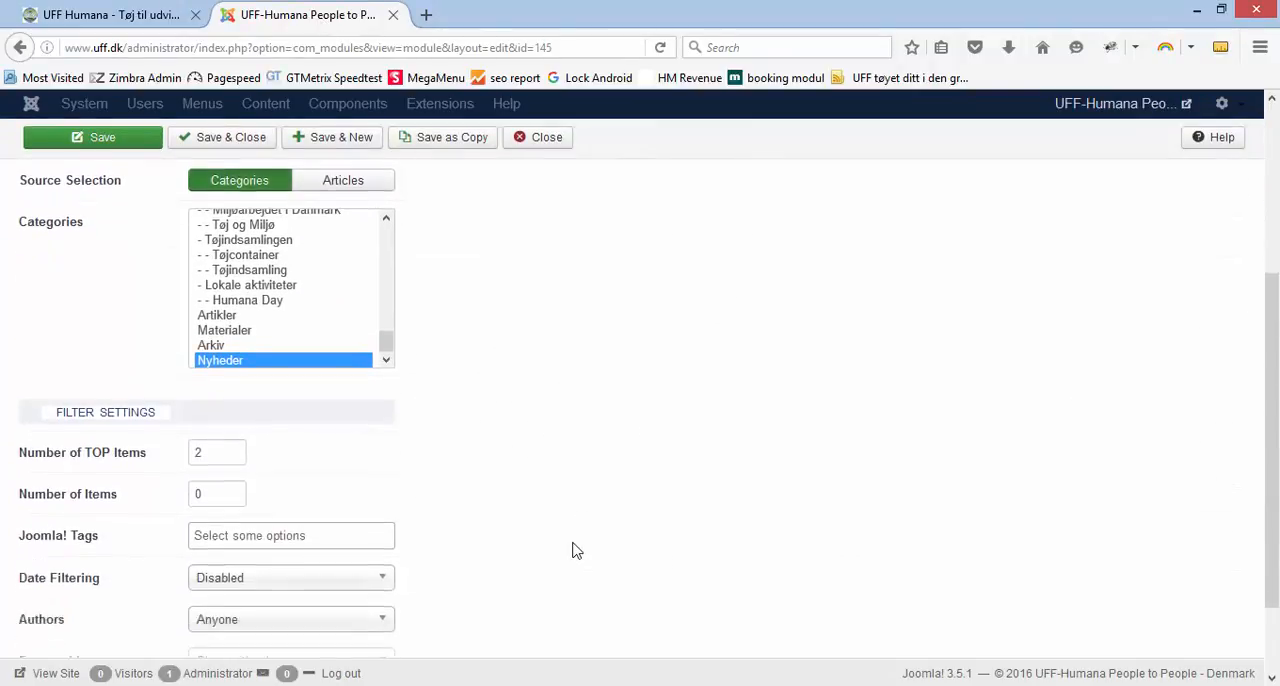
click(381, 607)
scroll(526, 569, down, 2)
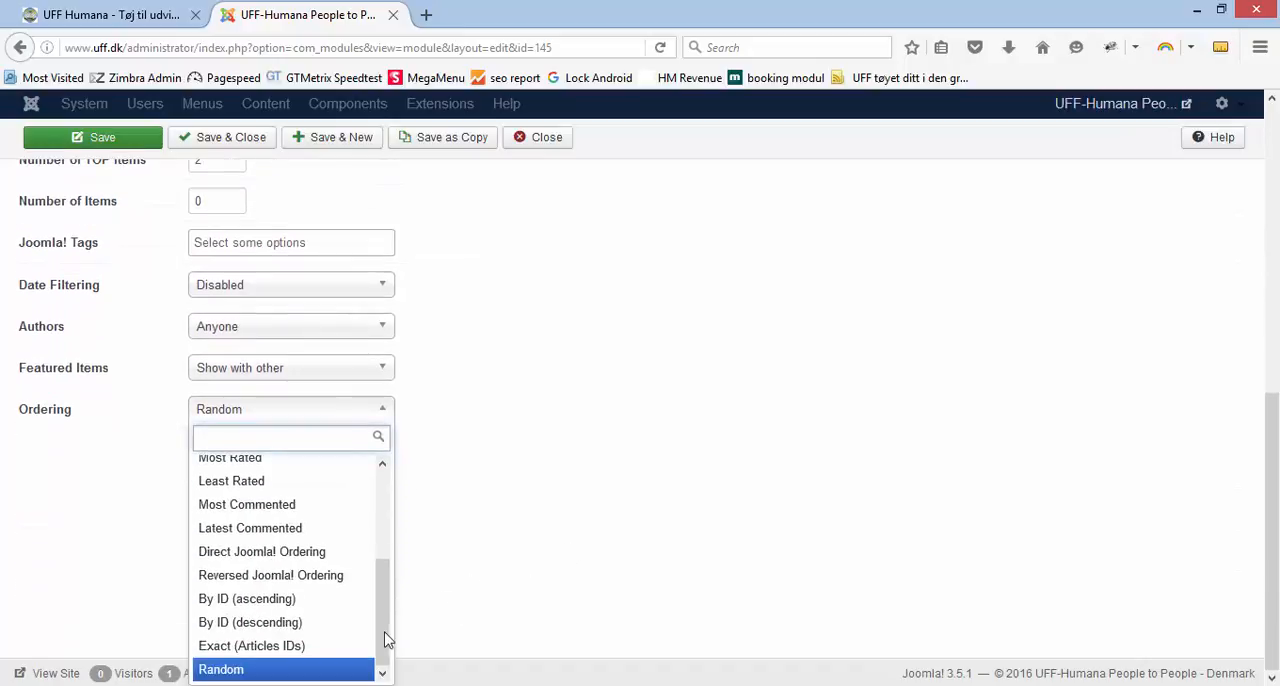
drag(388, 630, 415, 517)
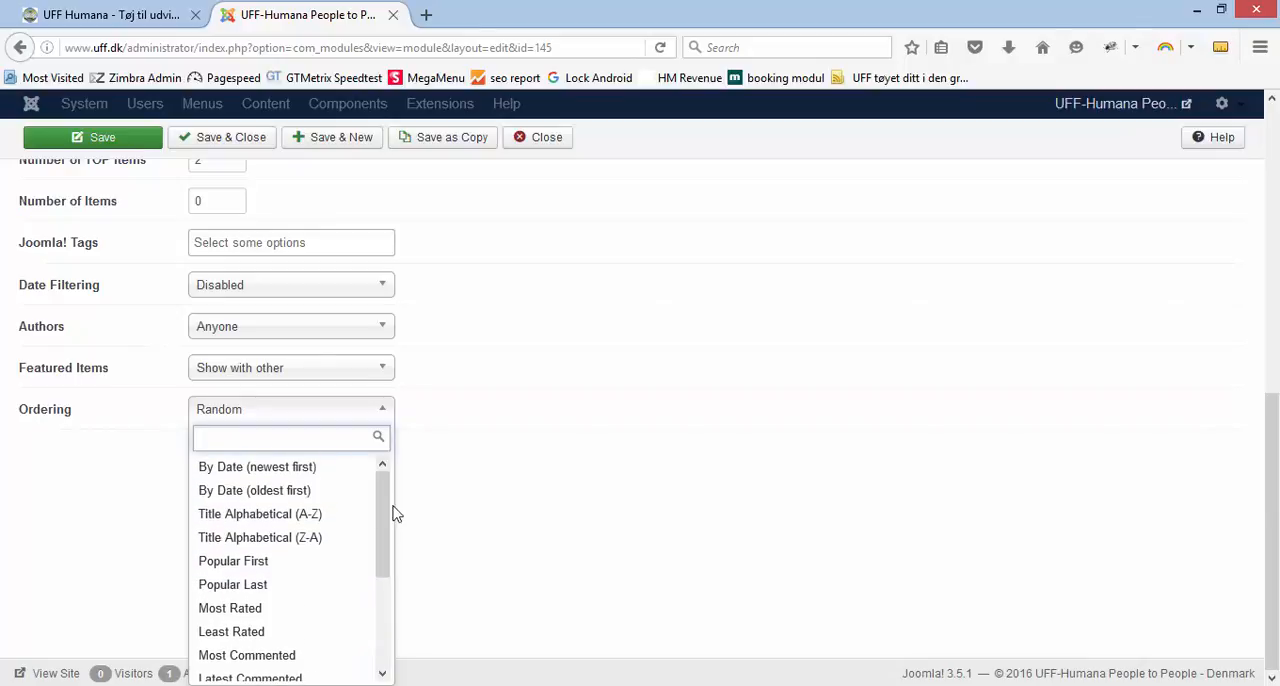
click(326, 478)
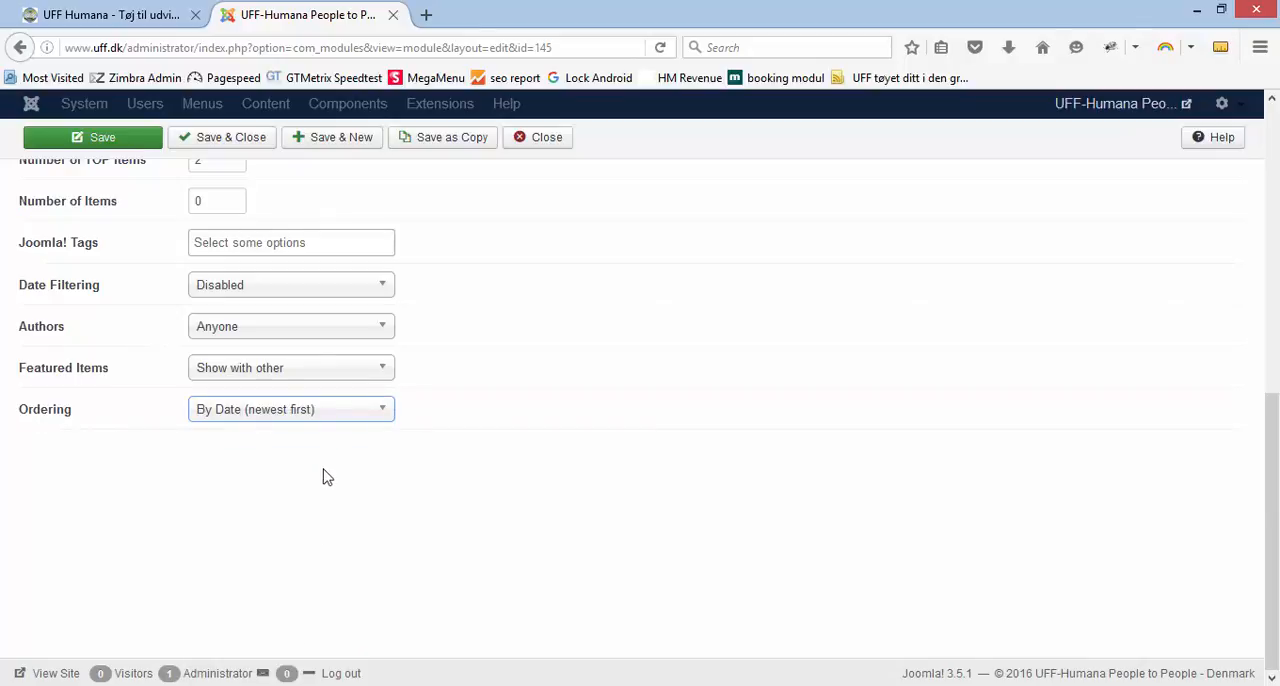
click(118, 143)
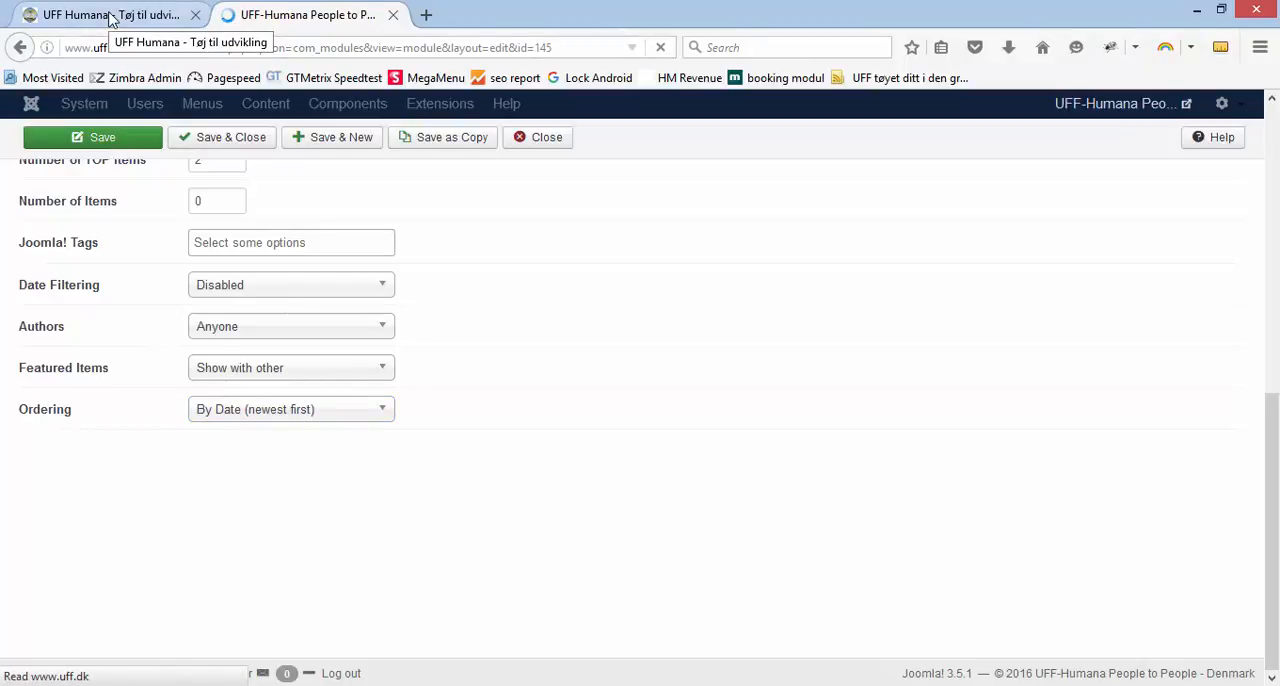
Reload the public front page and check which articles the Sidste Nyt block shows with the category source
click(110, 16)
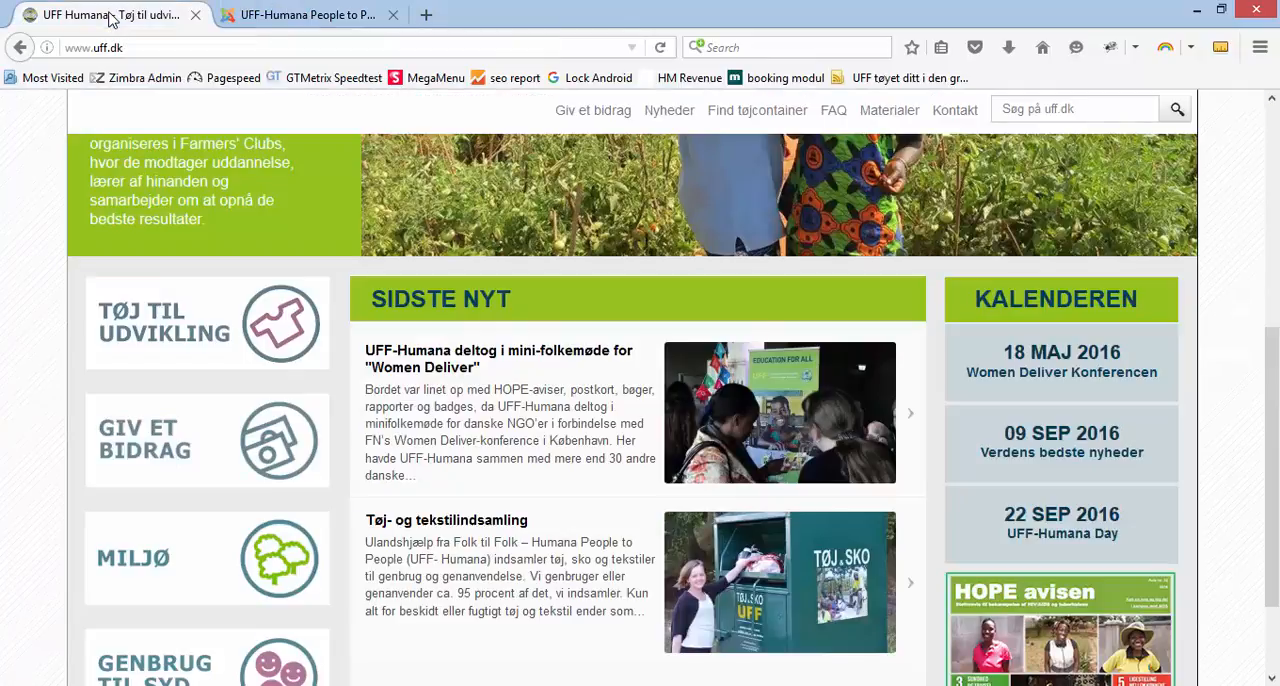
key(F5)
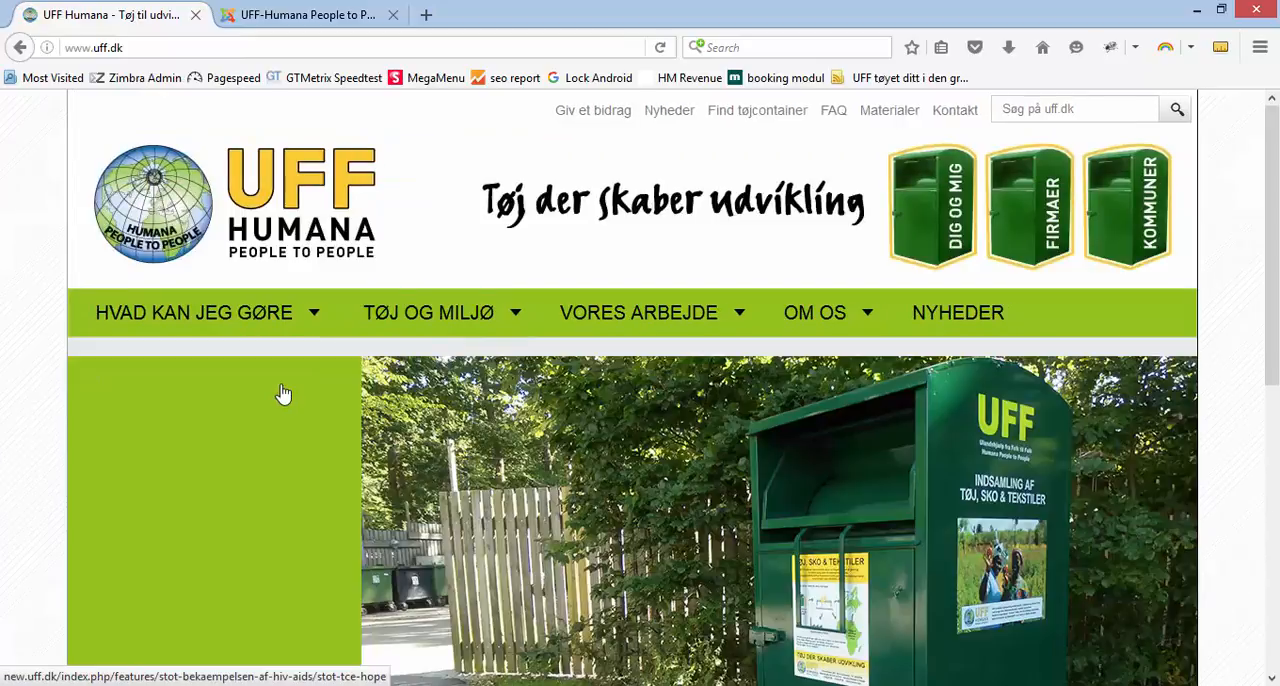
scroll(275, 392, down, 5)
scroll(270, 390, down, 3)
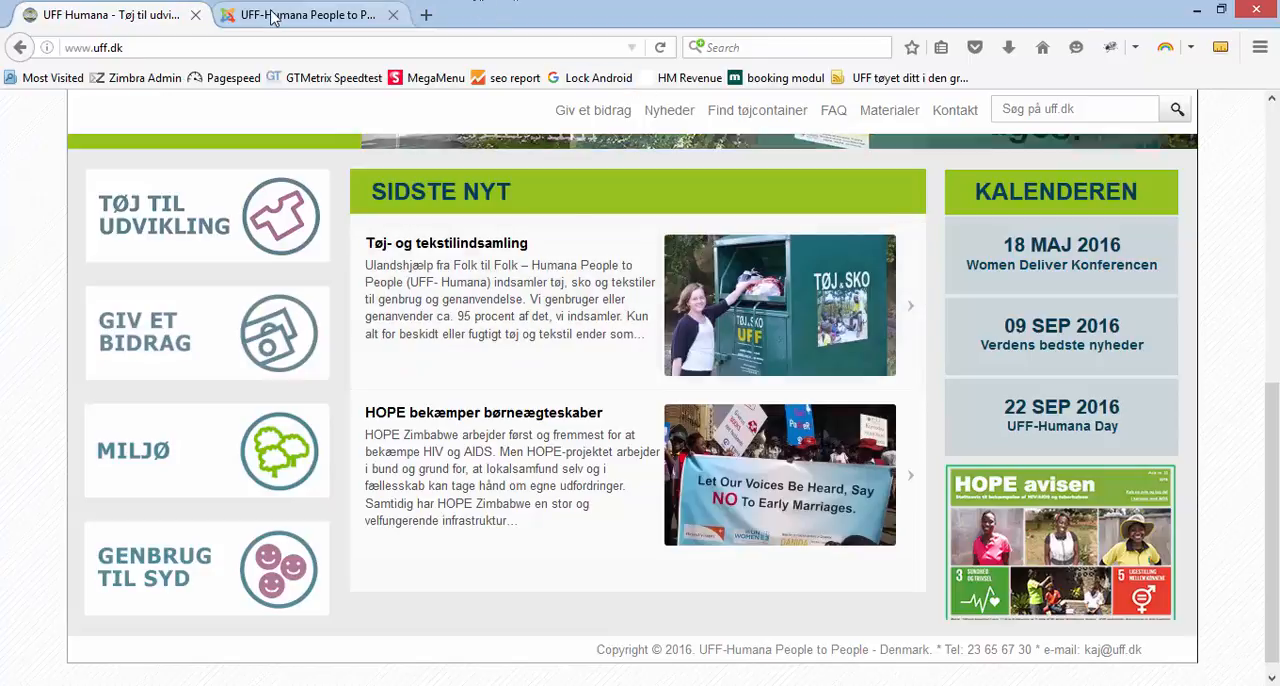
In the Joomla administration, close the Sidste Nyt module with Categories as its source, and return to the public front page
click(300, 14)
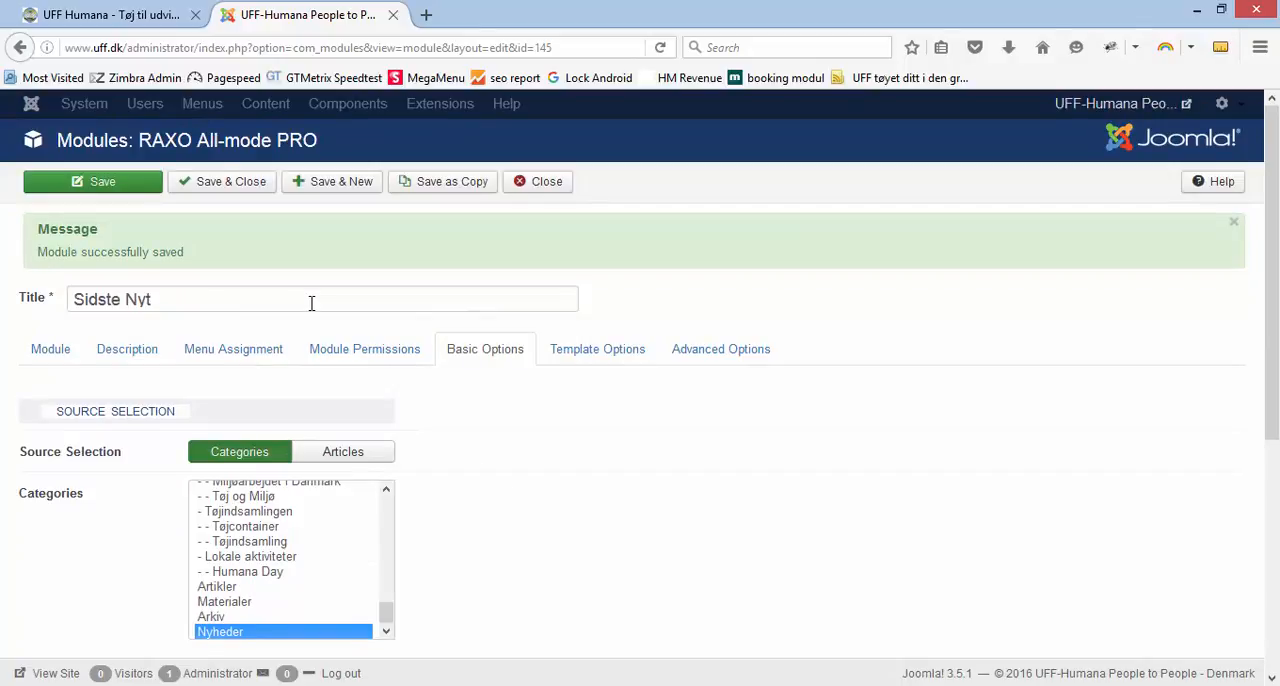
click(355, 455)
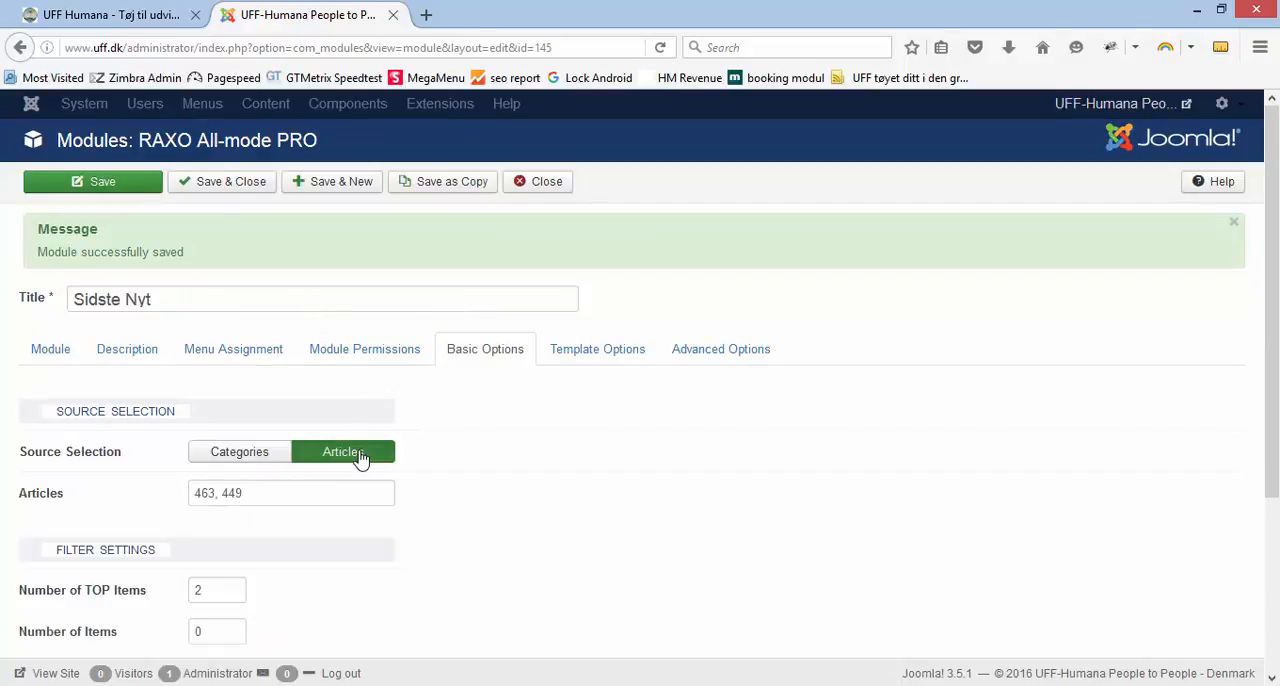
click(239, 455)
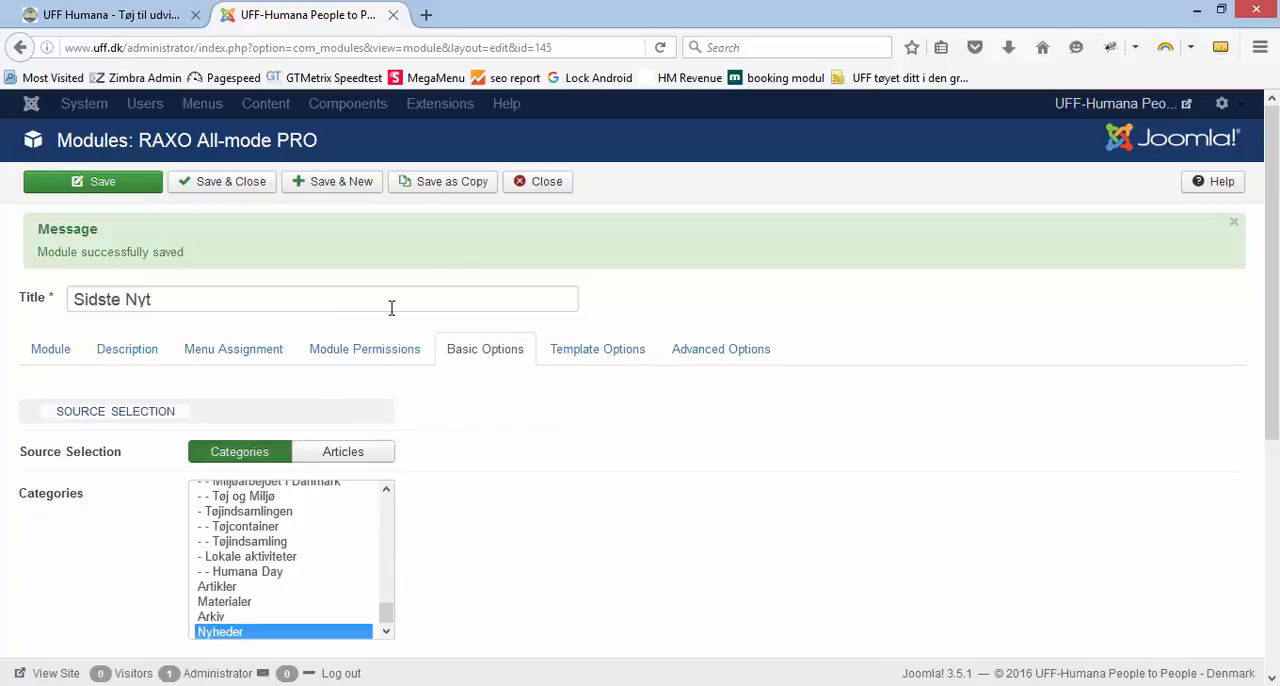
click(556, 188)
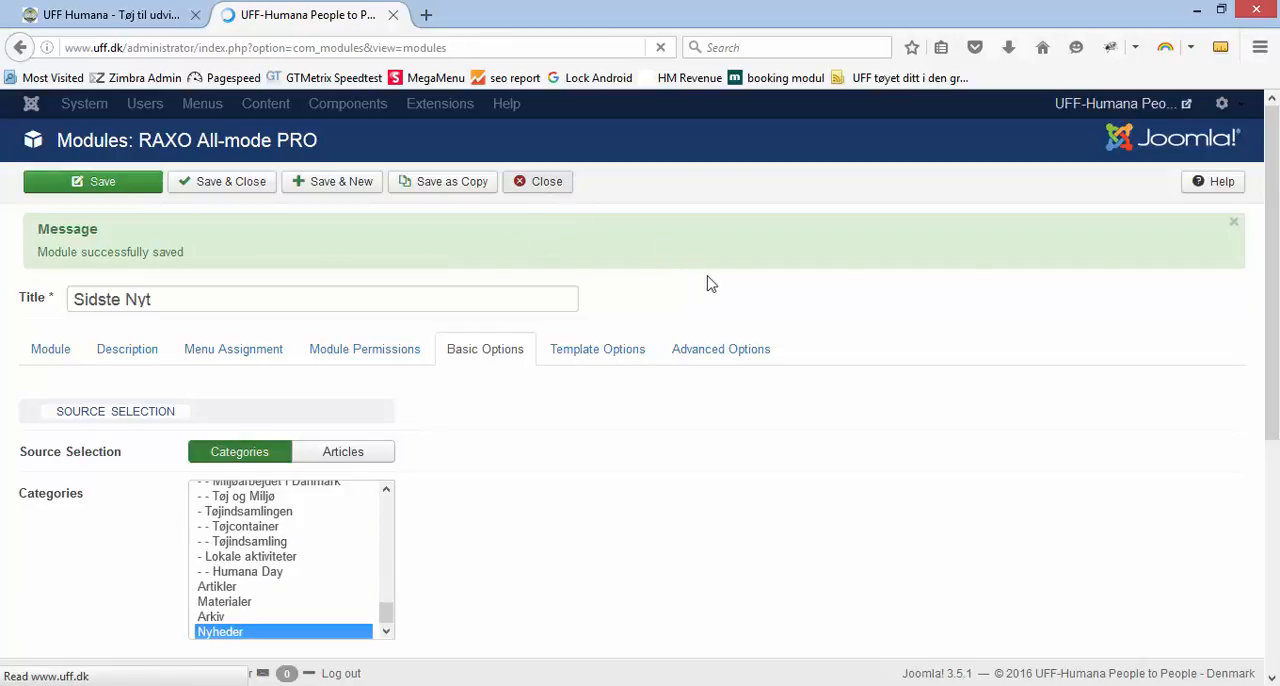
click(142, 20)
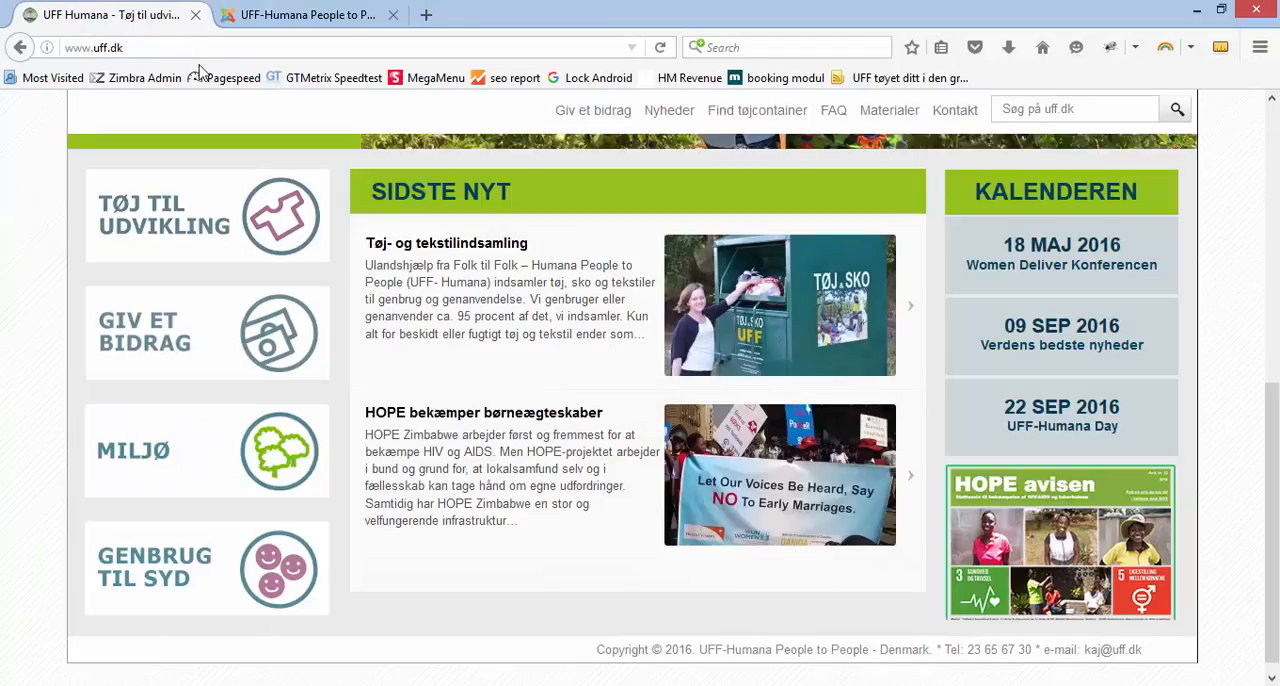